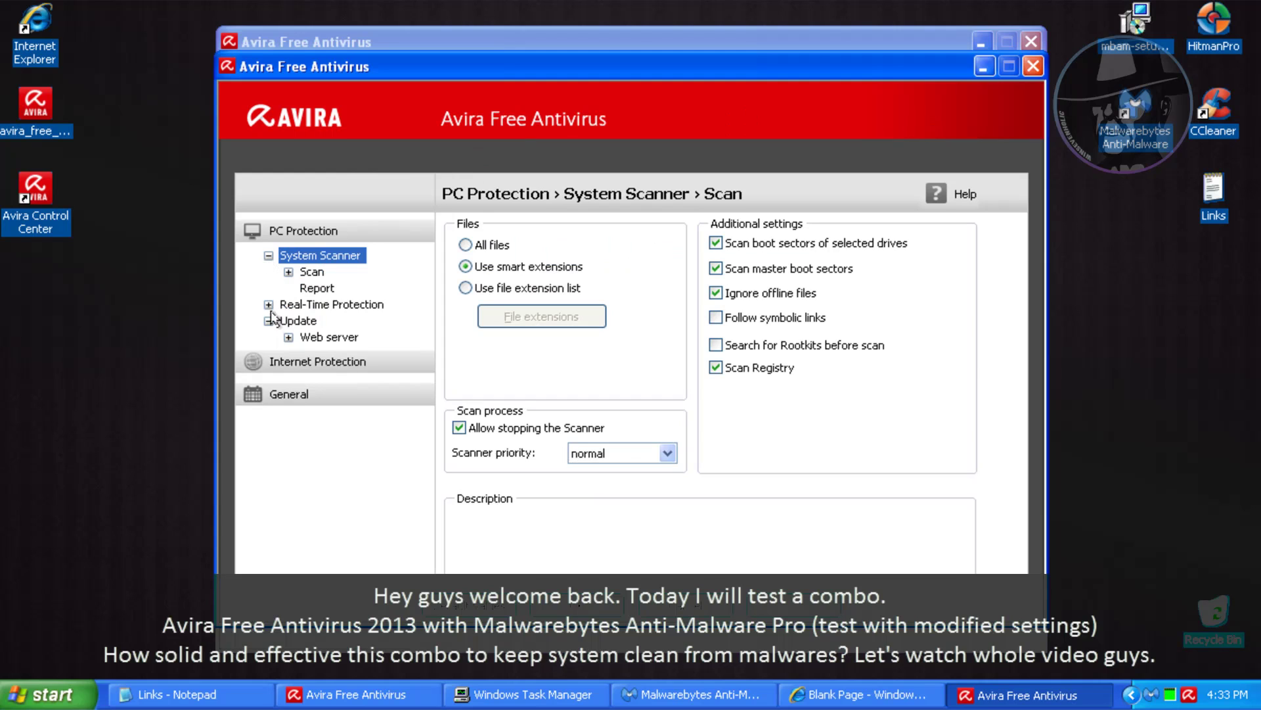
Step: Enable scanning of all archive types in the System Scanner's archive settings
click(299, 304)
click(313, 257)
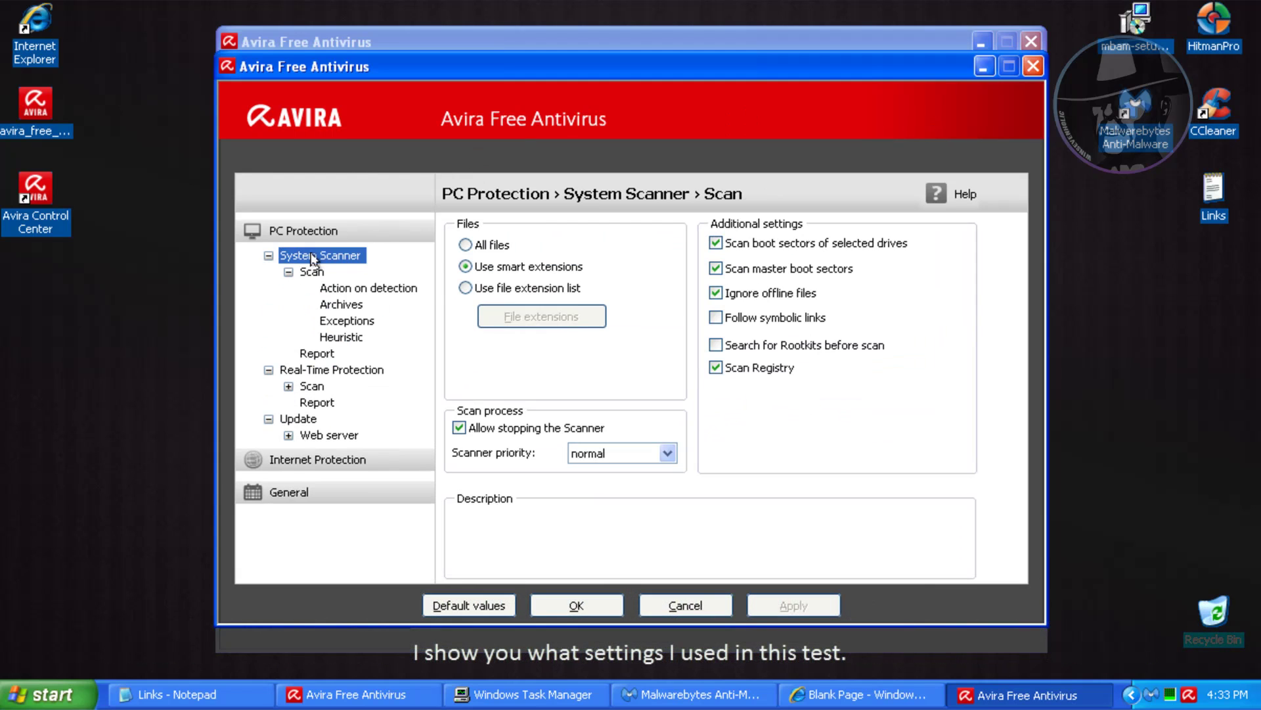
click(312, 273)
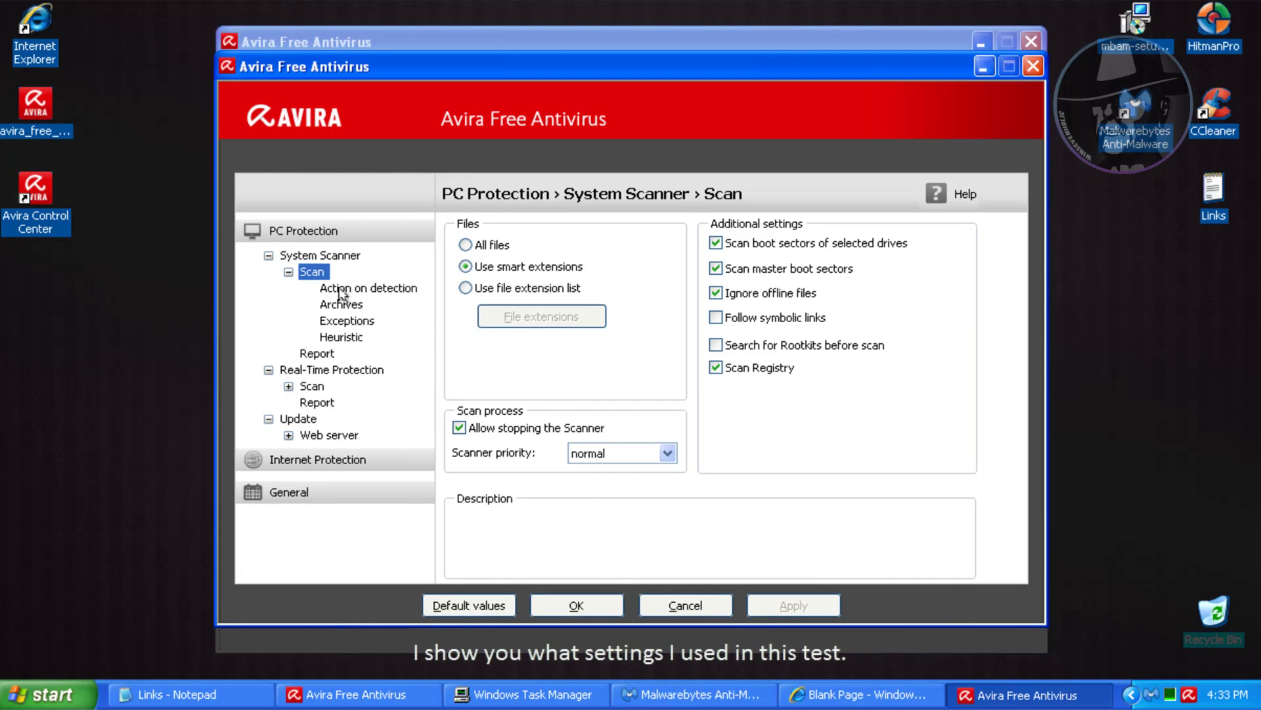
click(341, 289)
click(341, 305)
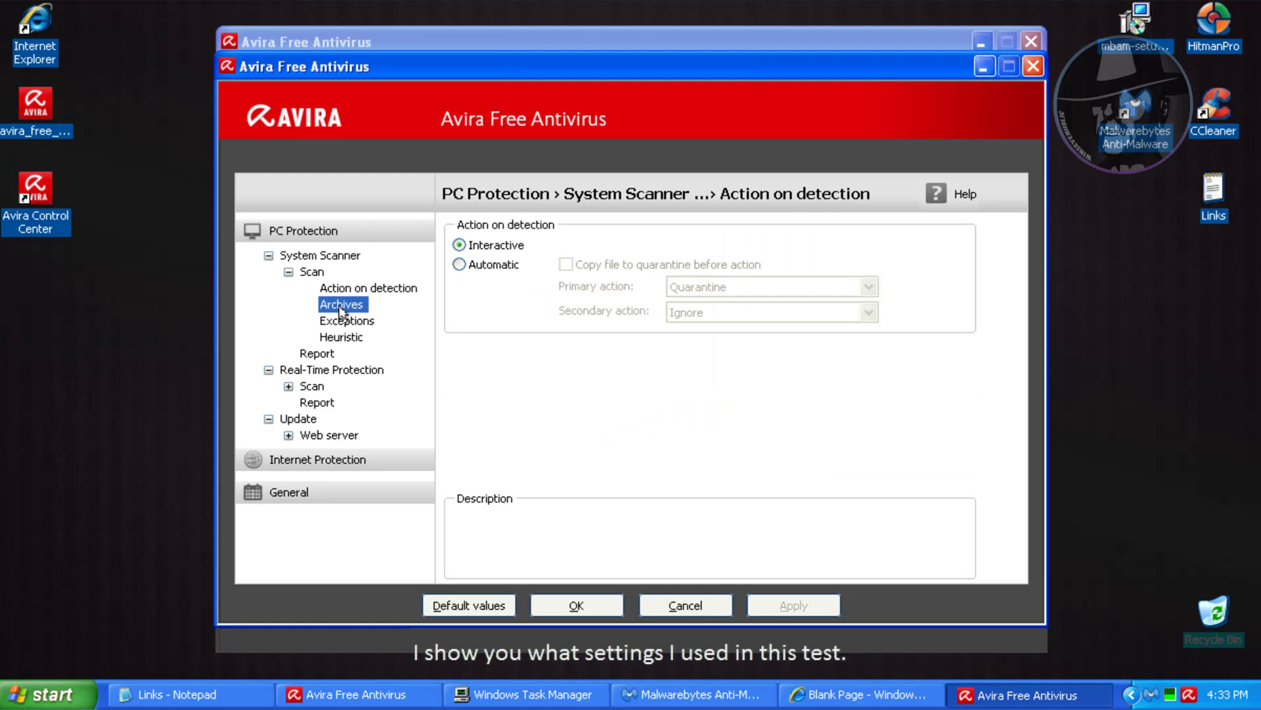
click(459, 266)
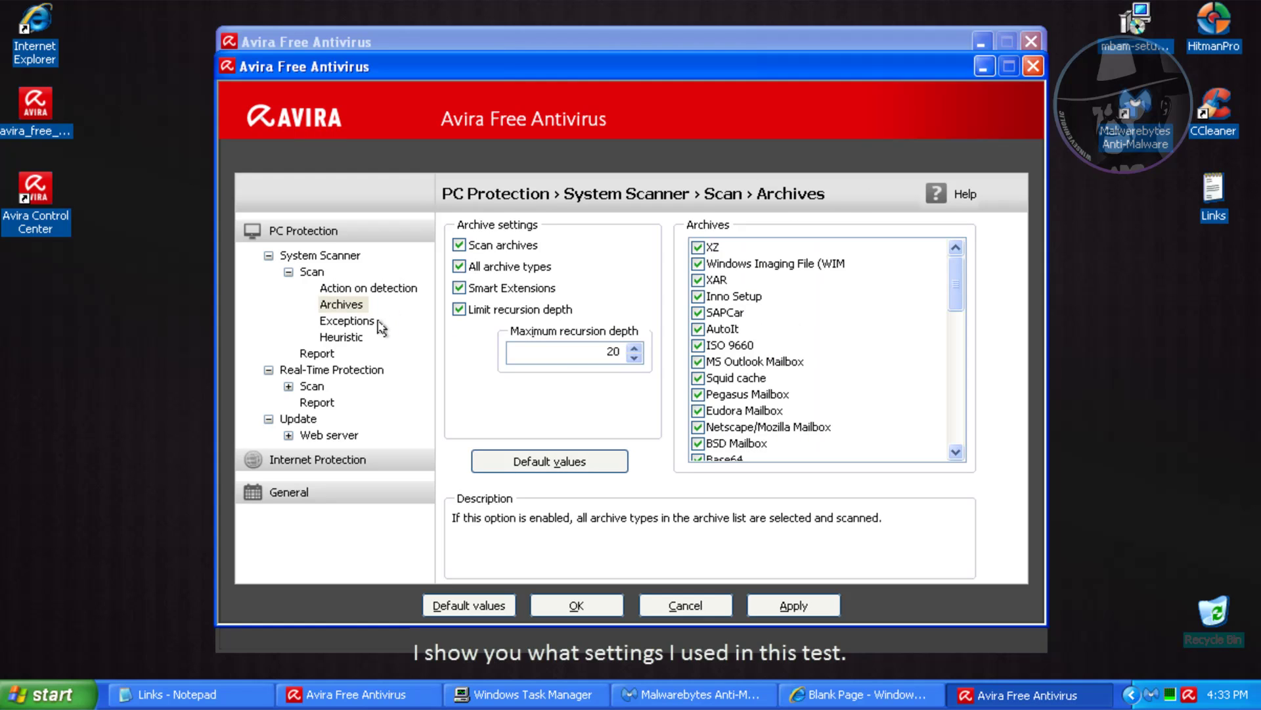
Step: Set the System Scanner's AHeAD heuristic to the high detection level
click(358, 324)
click(346, 337)
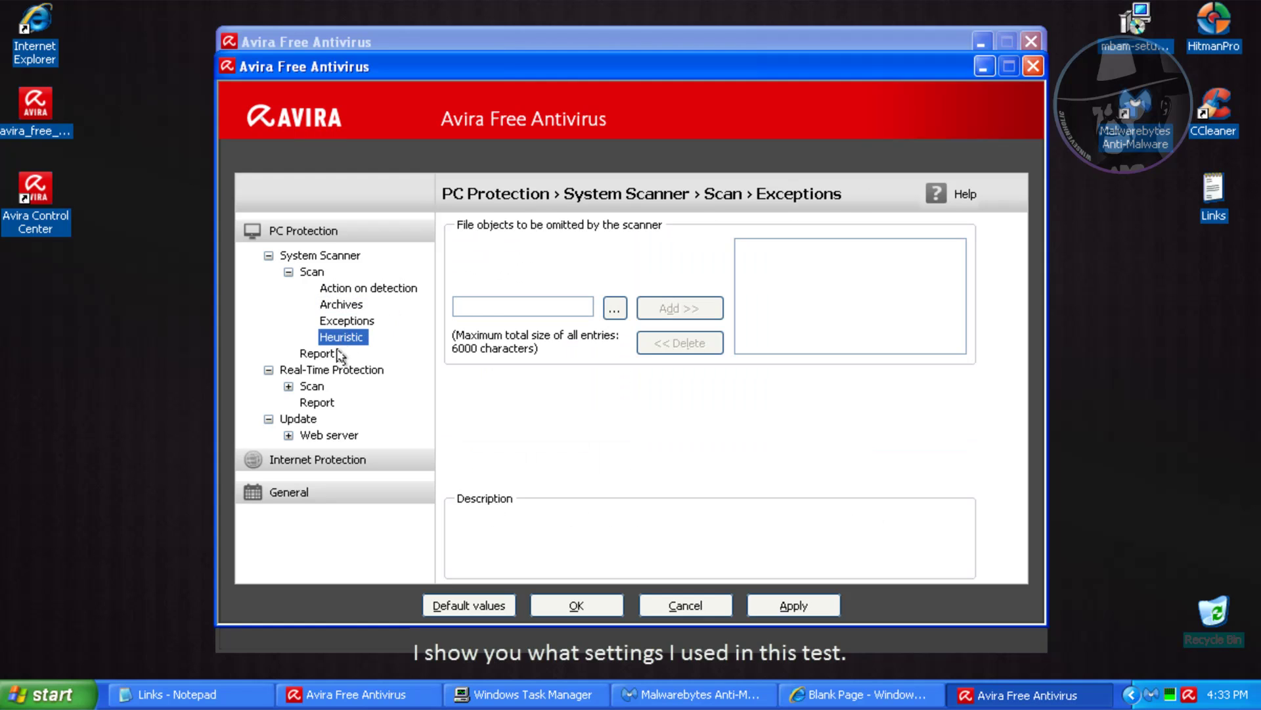
click(477, 364)
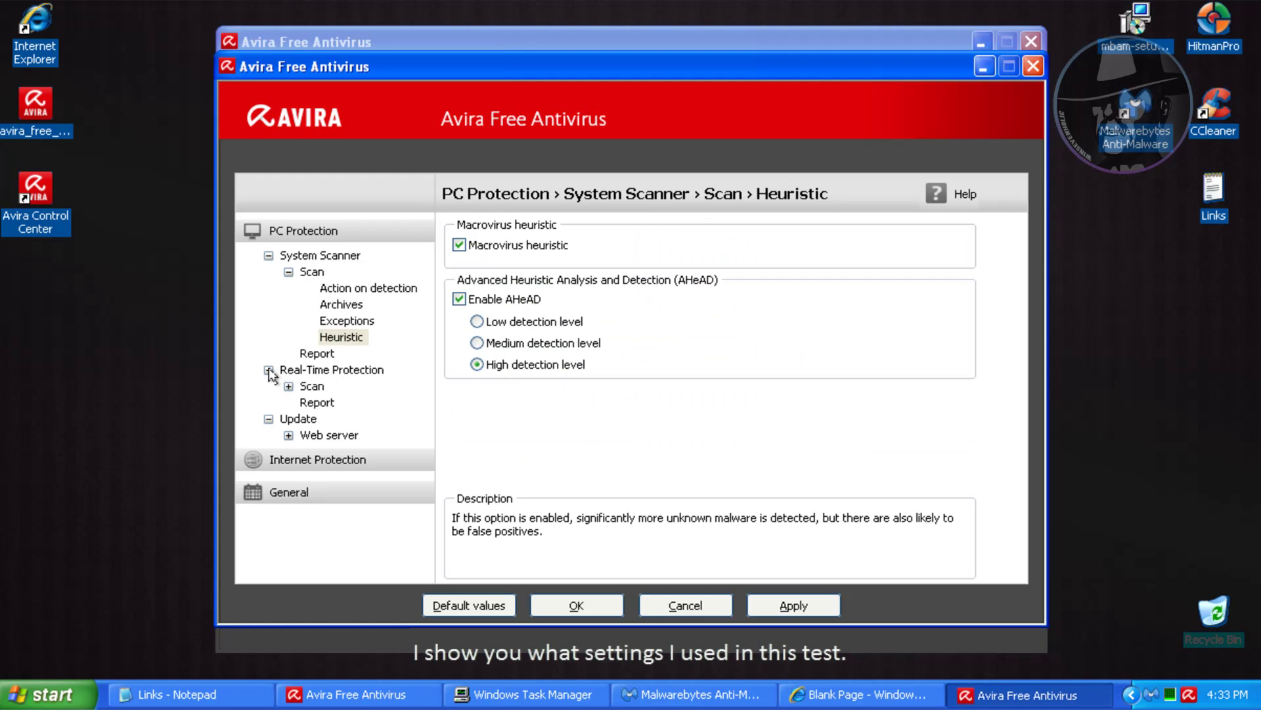
Step: Configure the Real-Time Protection scan to cover all files and to scan archives
click(309, 369)
click(460, 245)
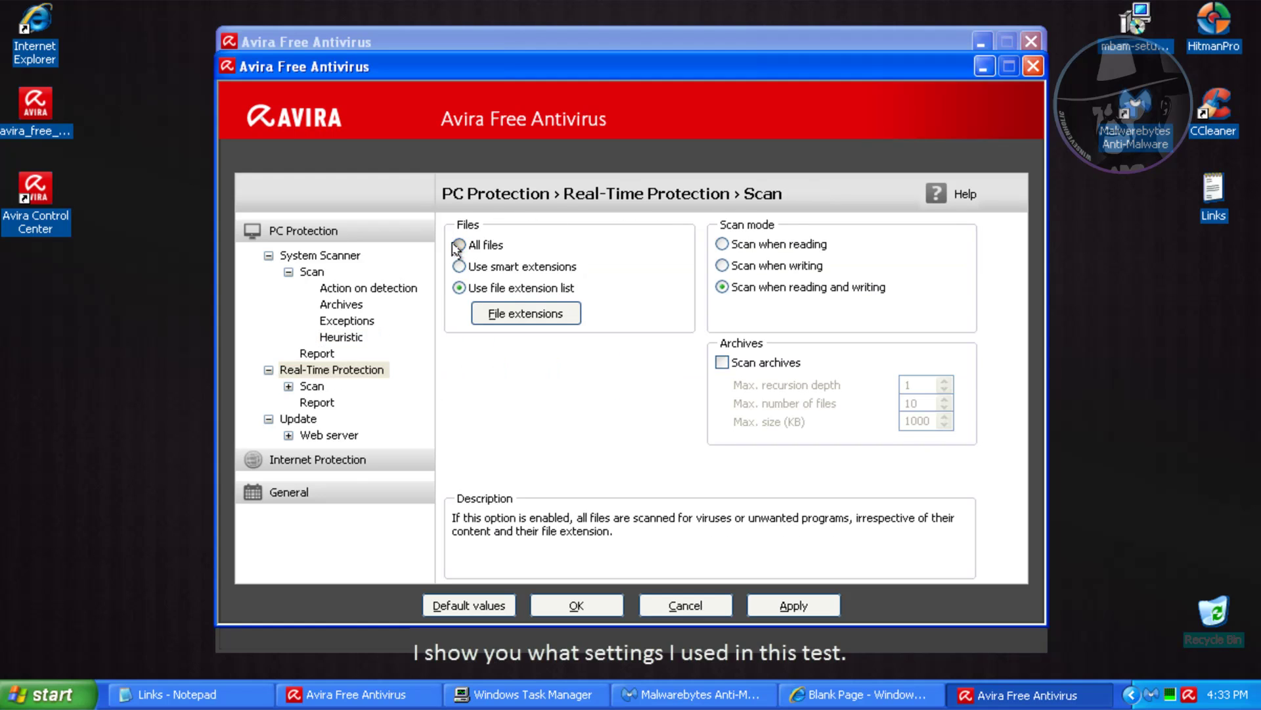
click(289, 387)
click(314, 386)
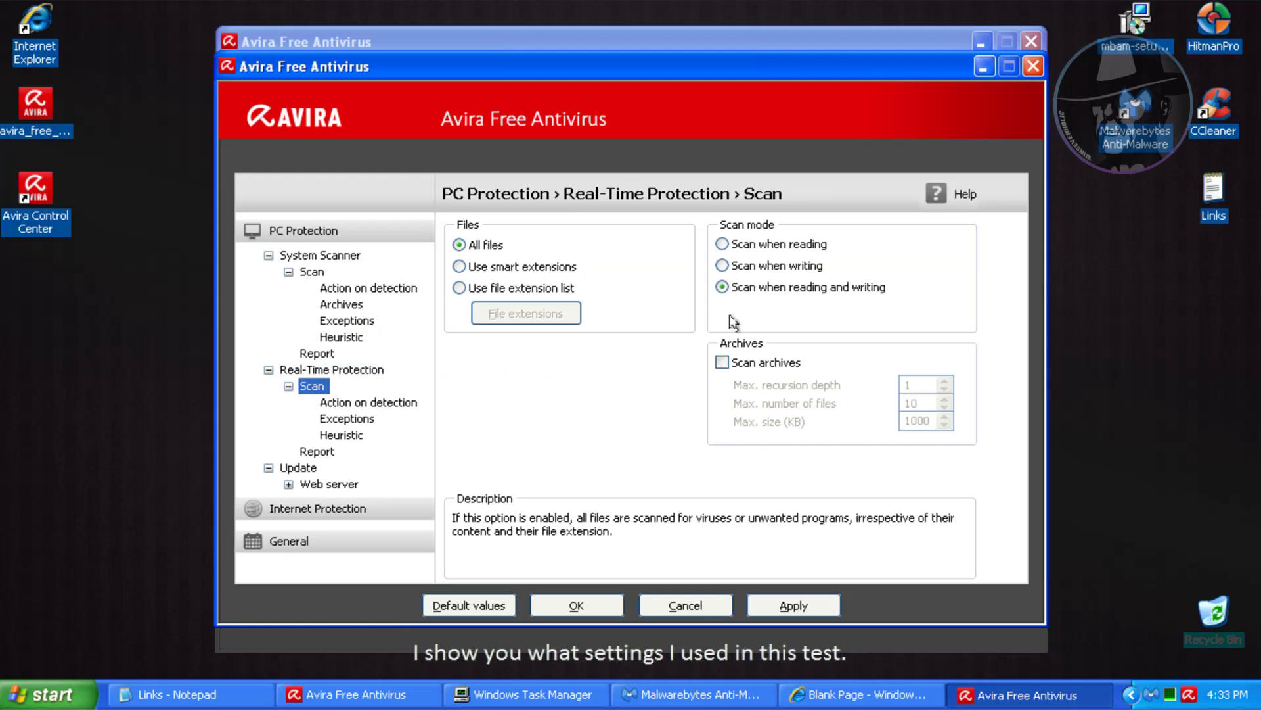
click(722, 362)
Step: Set Real-Time Protection's AHeAD heuristic to the high detection level
click(351, 404)
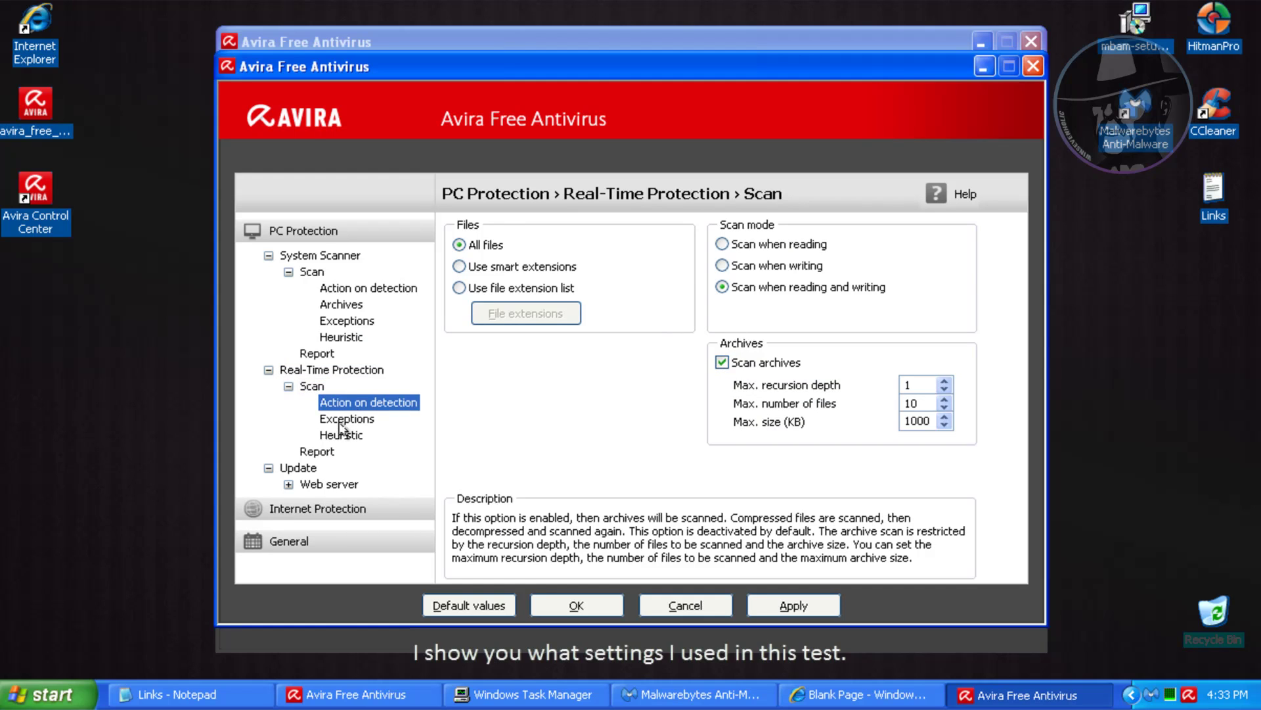
click(341, 422)
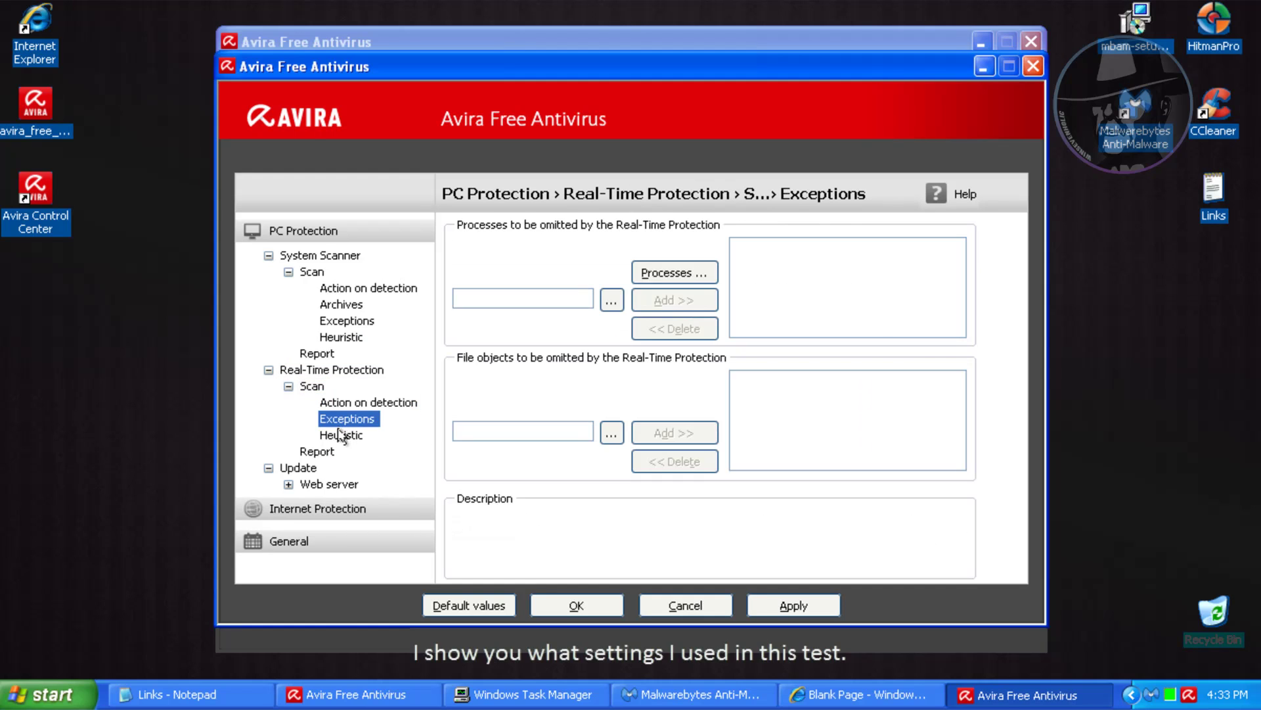
click(340, 437)
click(499, 368)
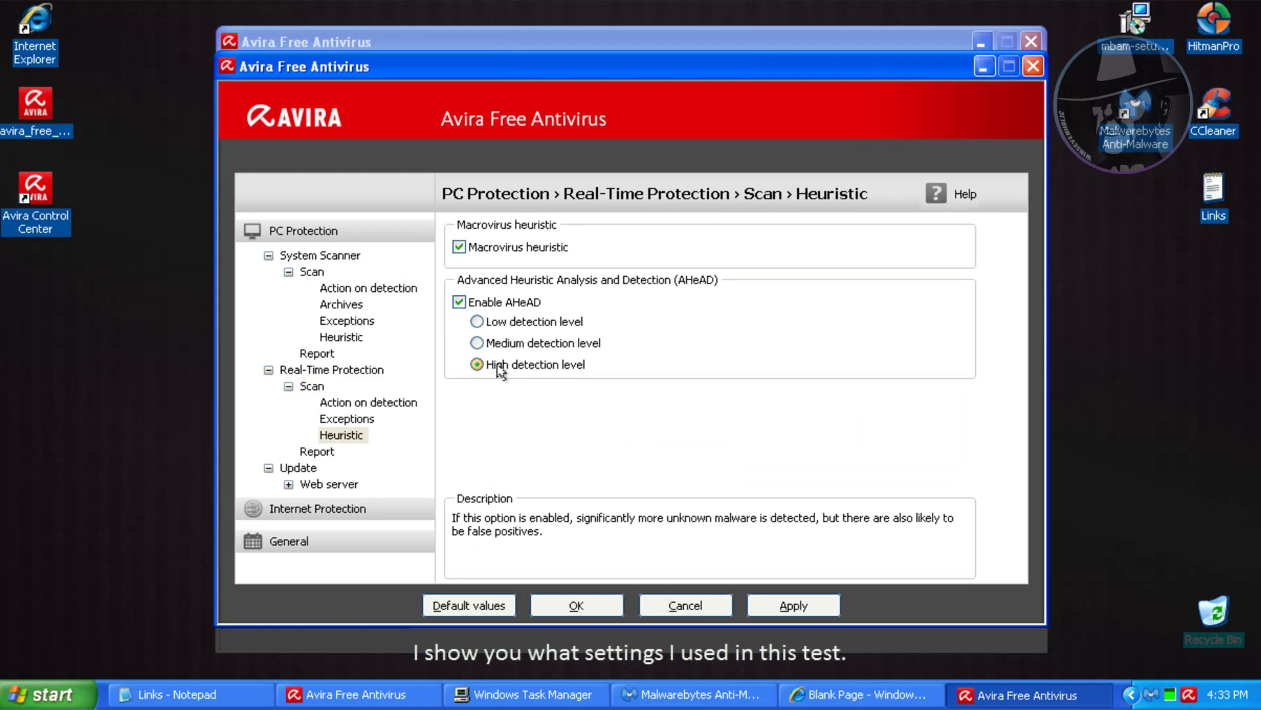
Step: Enable blocking of suspicious I-frames in Web Protection's drive-by protection settings
click(282, 504)
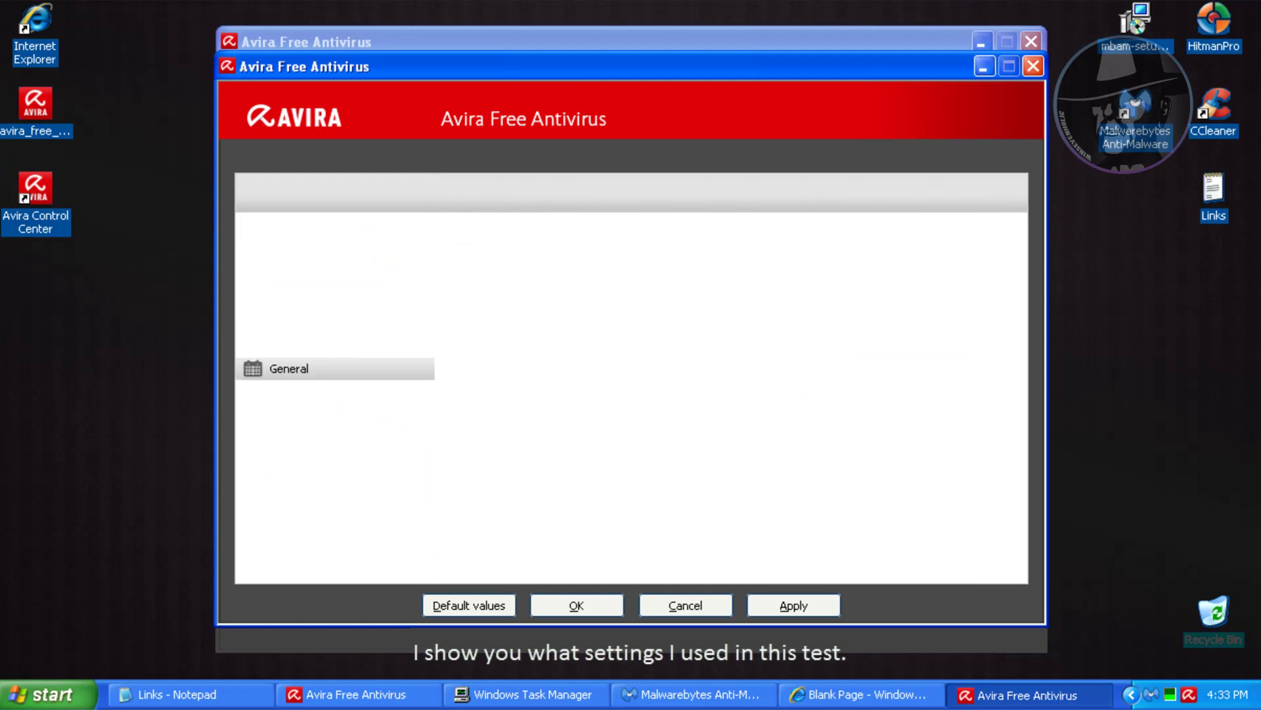
click(316, 289)
click(458, 295)
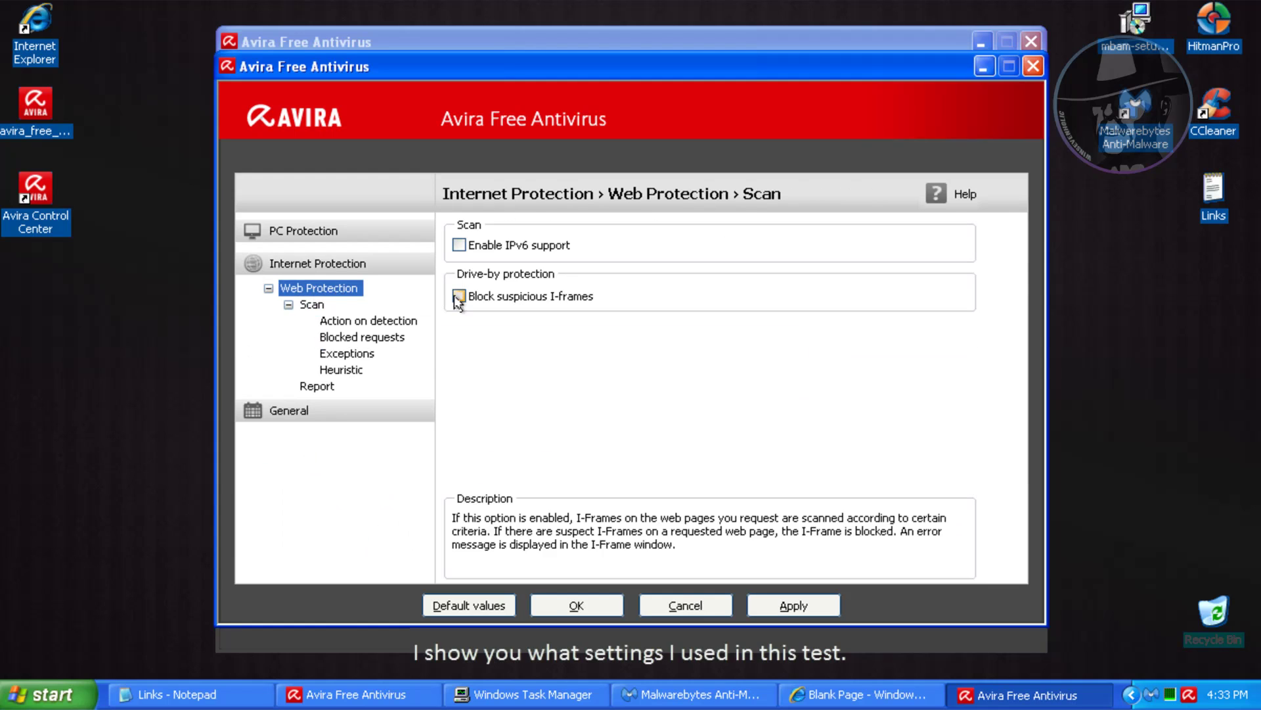
Step: Review Web Protection's action on detection, blocked requests, exceptions and heuristic settings
click(330, 324)
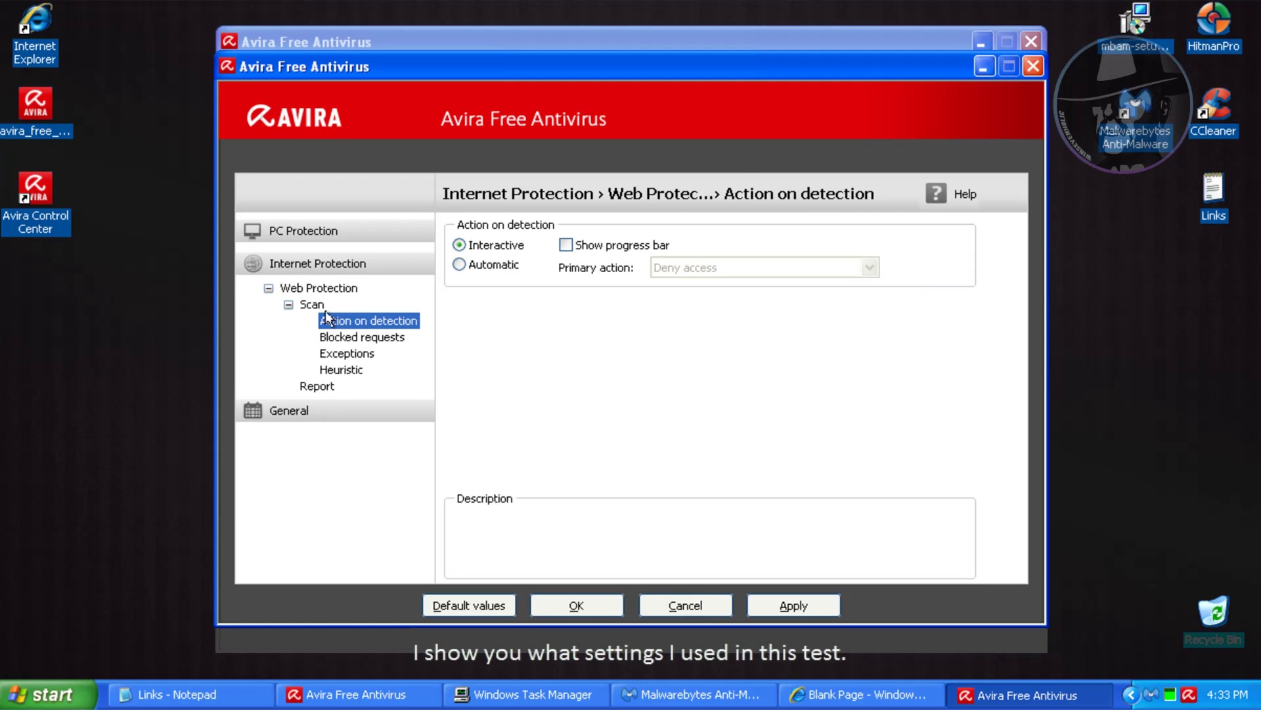
click(324, 307)
click(342, 350)
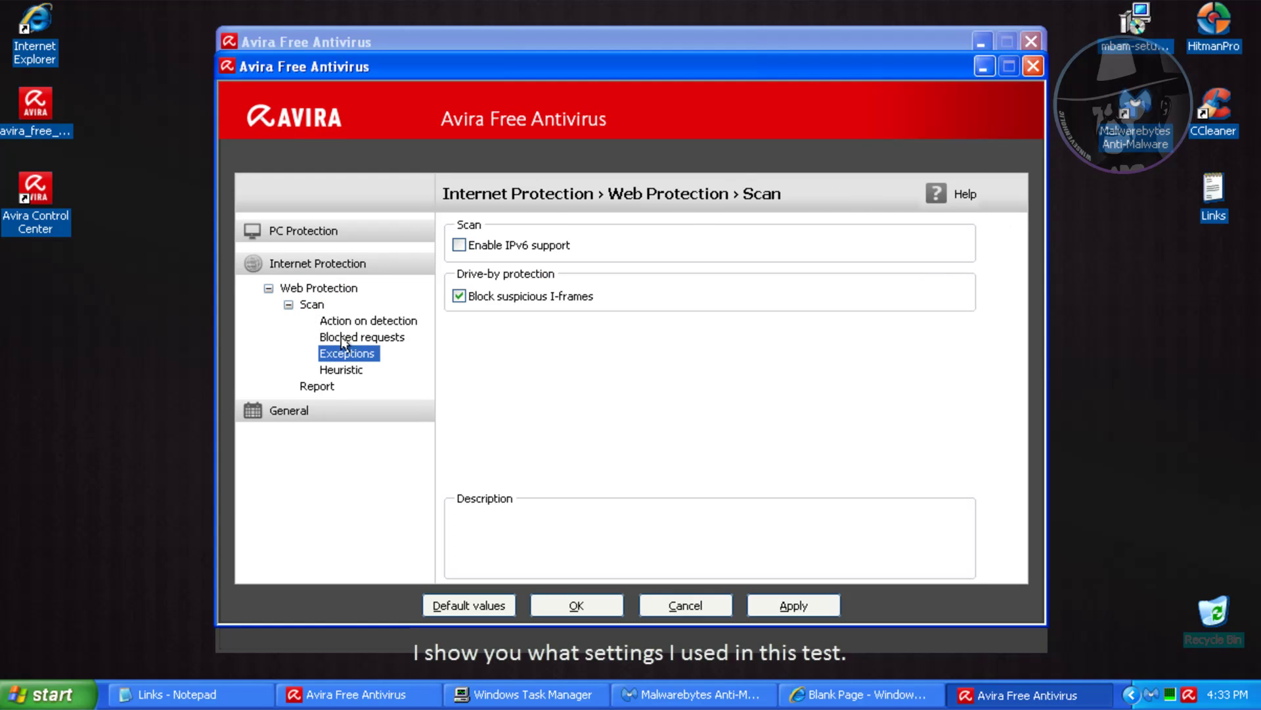
click(343, 338)
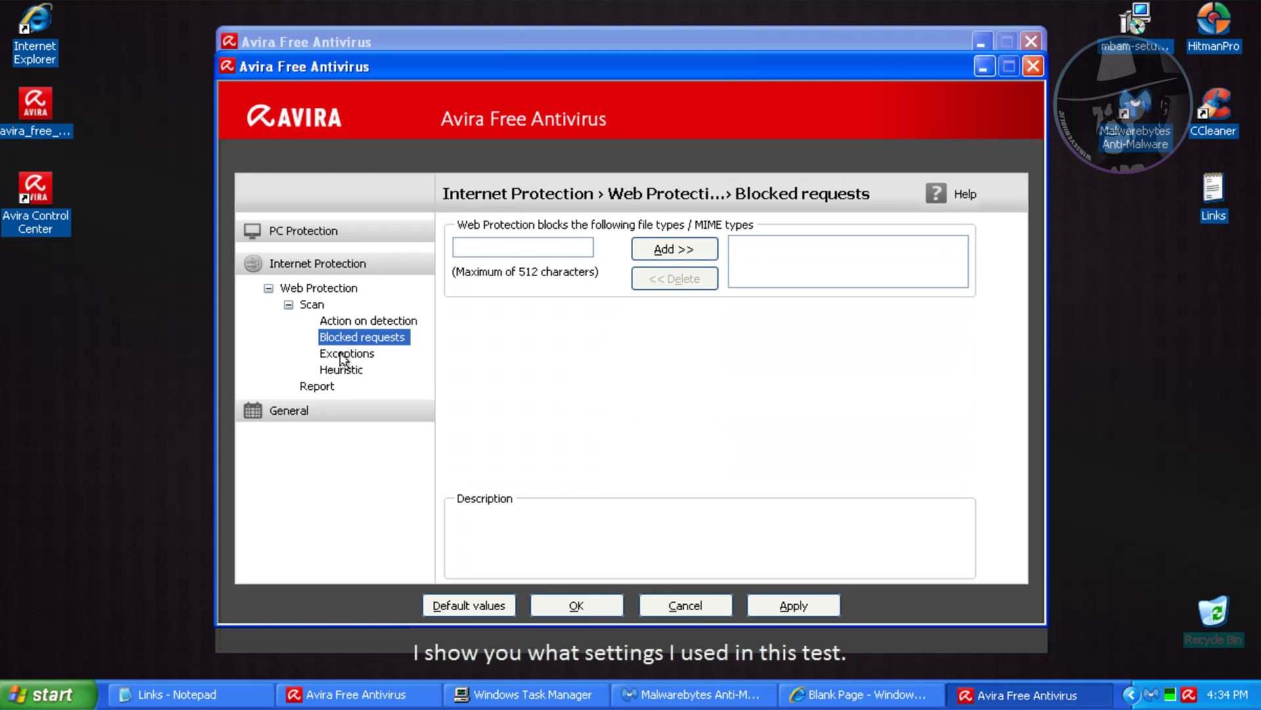
click(343, 354)
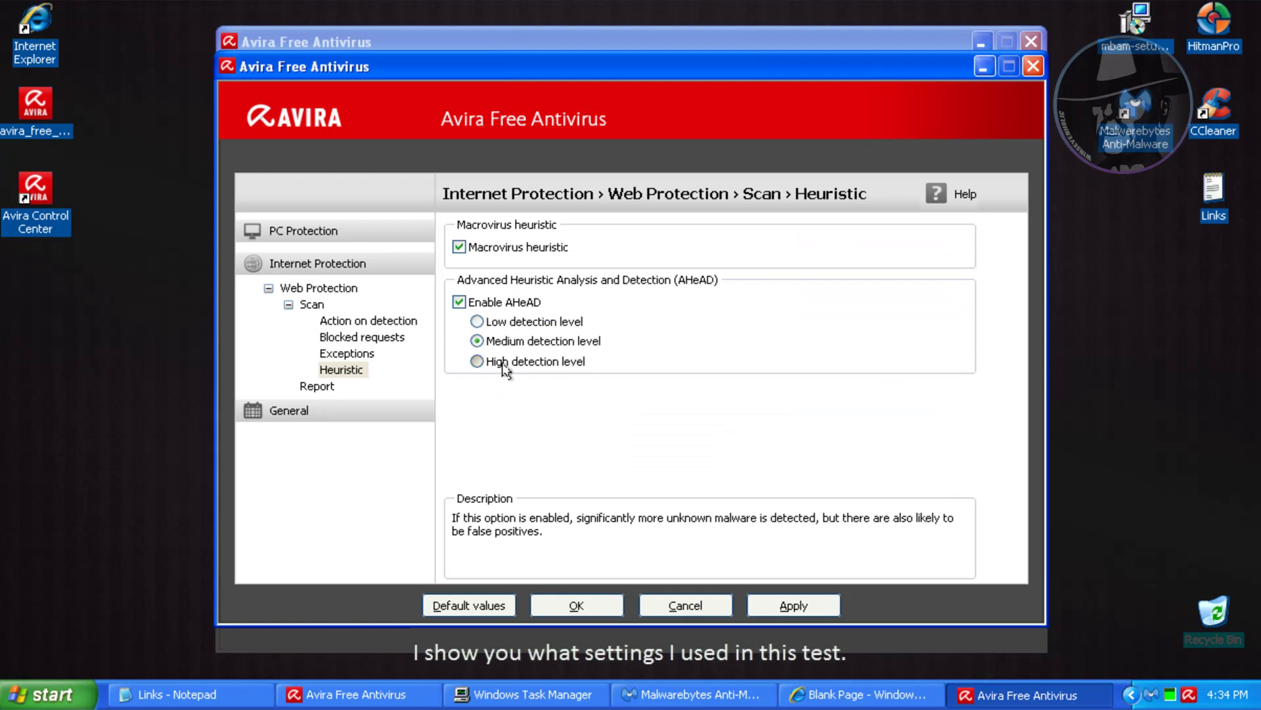
Step: Select all extended threat categories in the General settings and save the configuration
click(320, 414)
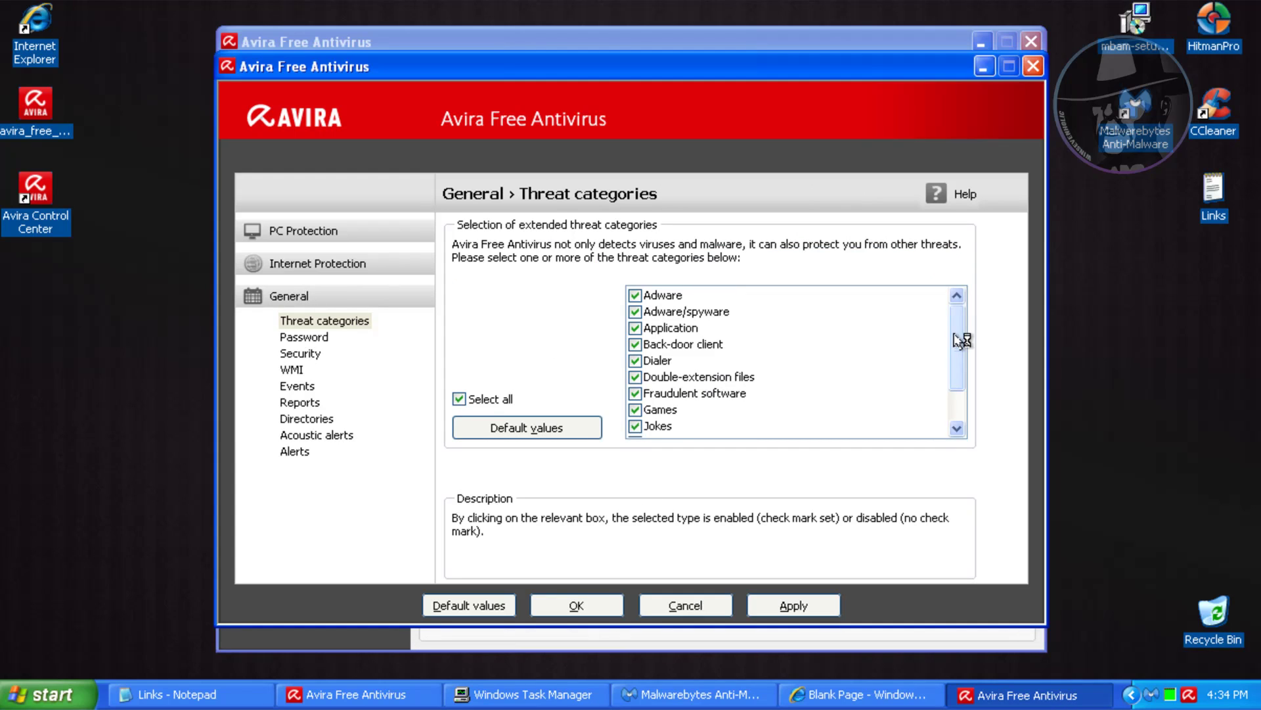
scroll(961, 396, down, 1)
click(794, 605)
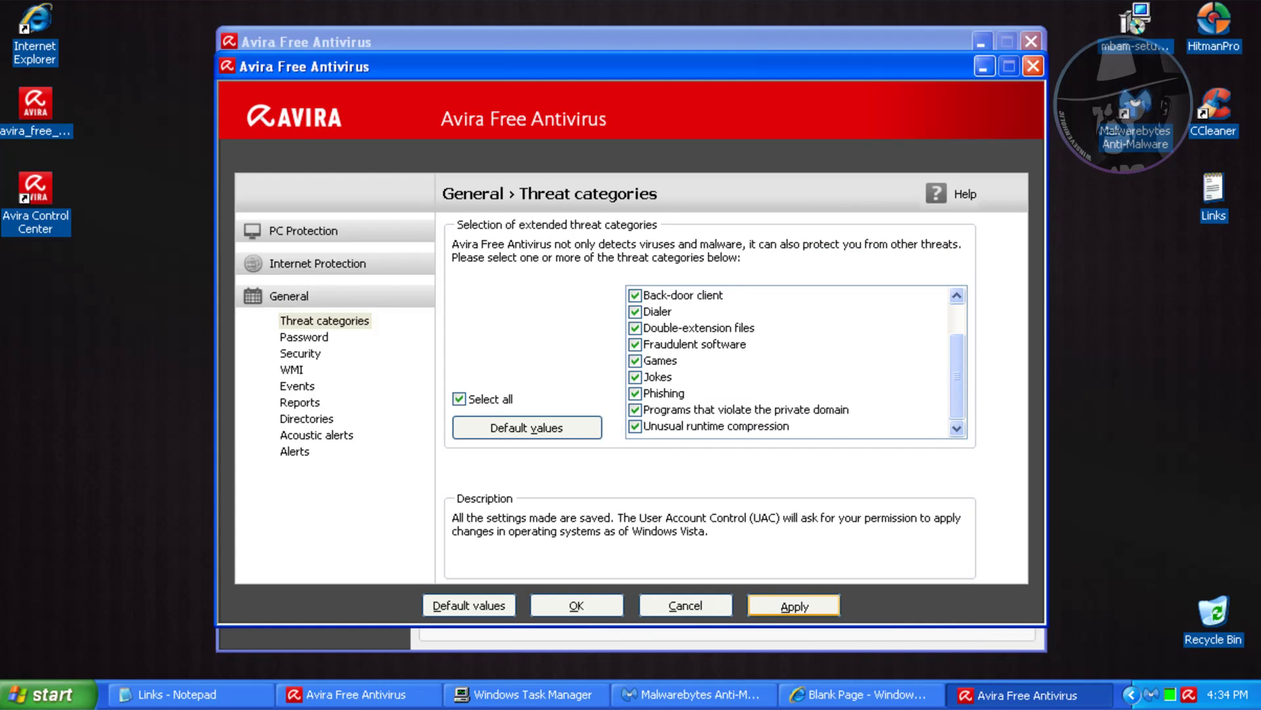
click(576, 605)
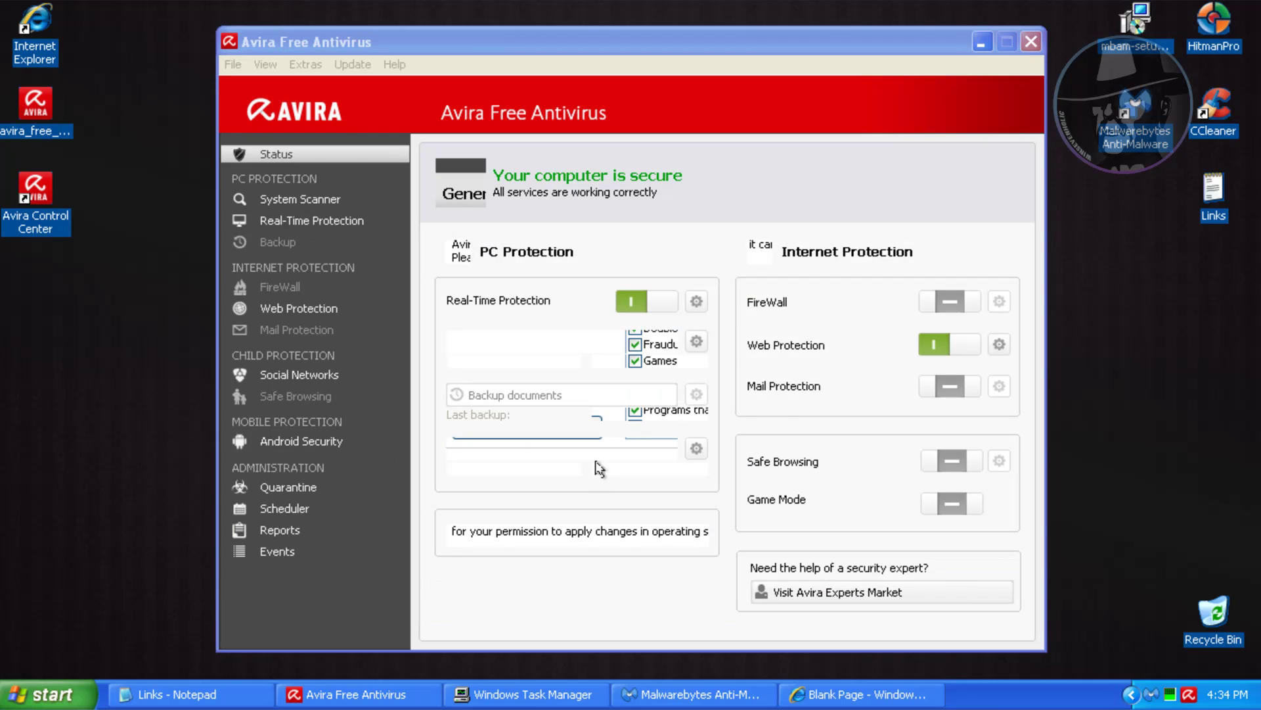
Step: Run the Avira update and close the updater and the Avira main window
click(575, 445)
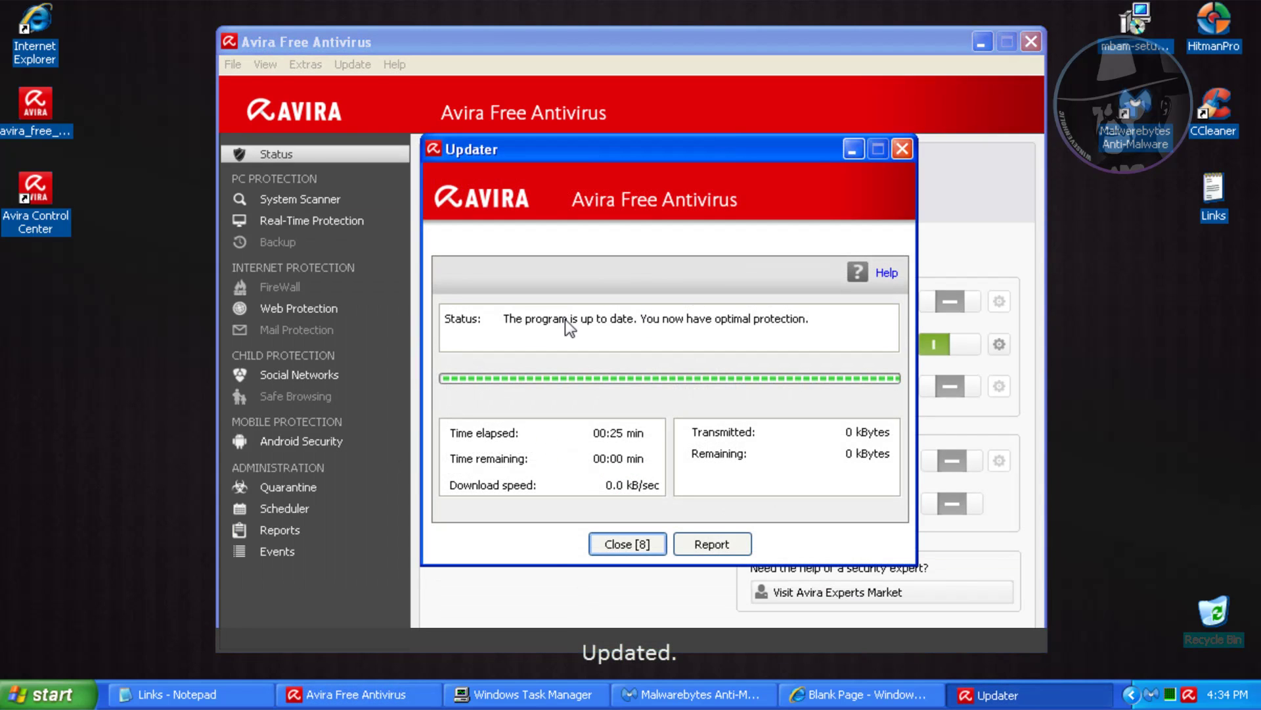
click(608, 544)
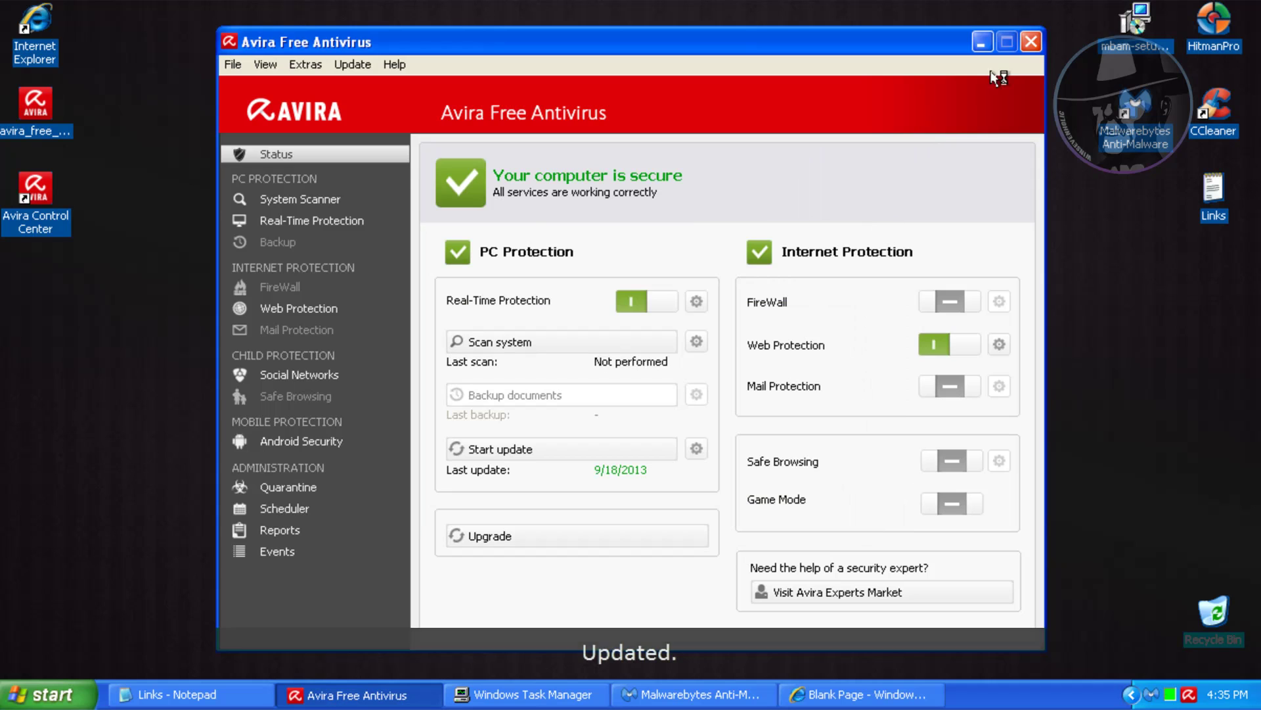
click(1030, 43)
Step: Switch to Malwarebytes Anti-Malware and review its scanner, protection, update, quarantine, logs and ignore list pages
click(510, 693)
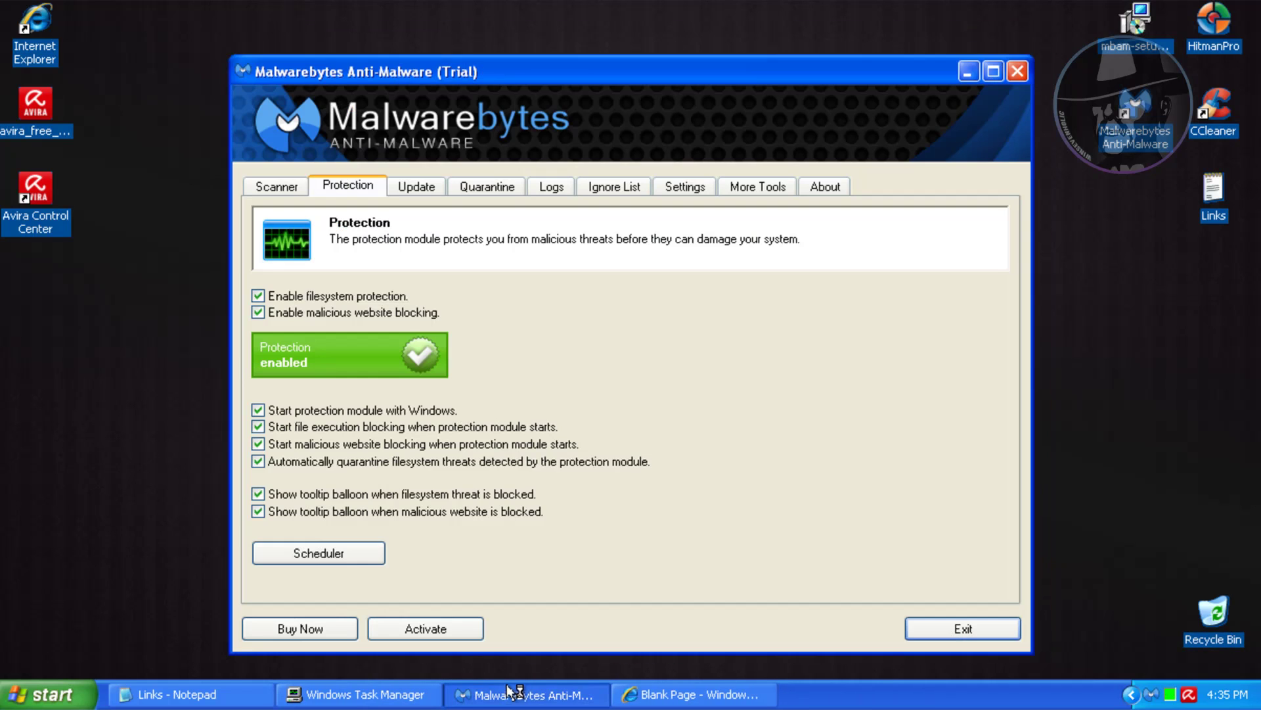
click(271, 184)
click(348, 186)
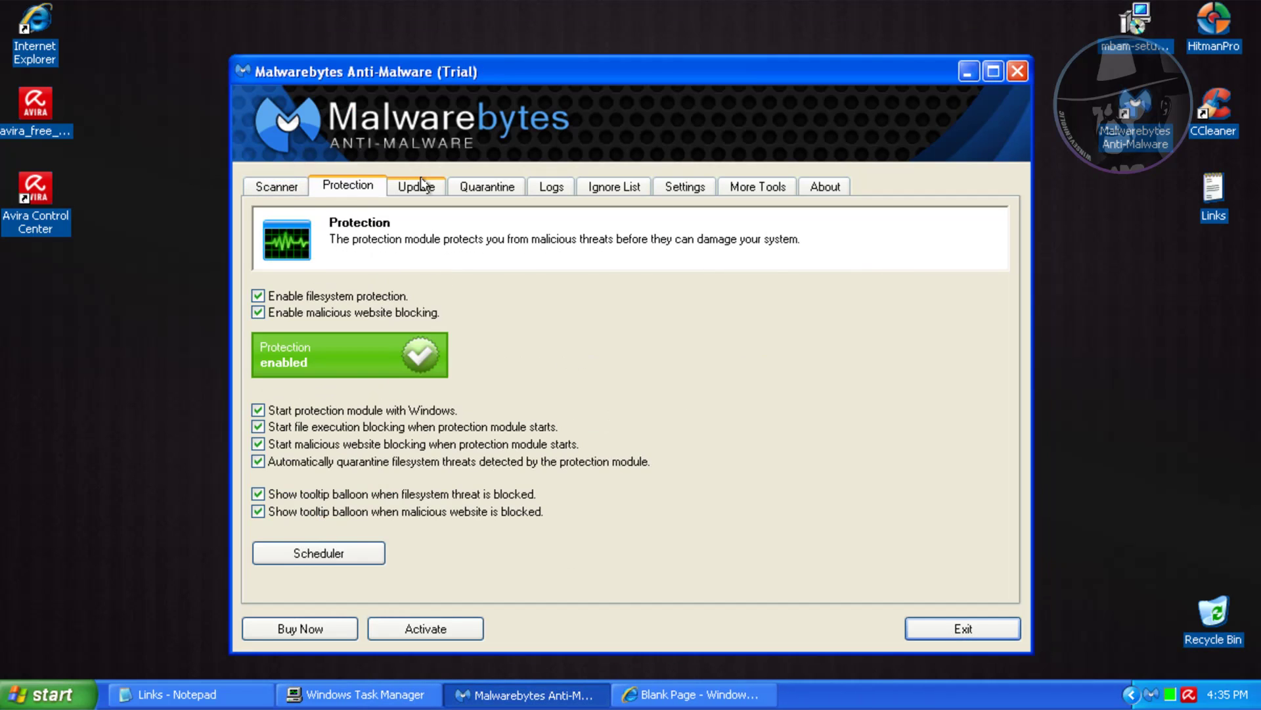
click(423, 184)
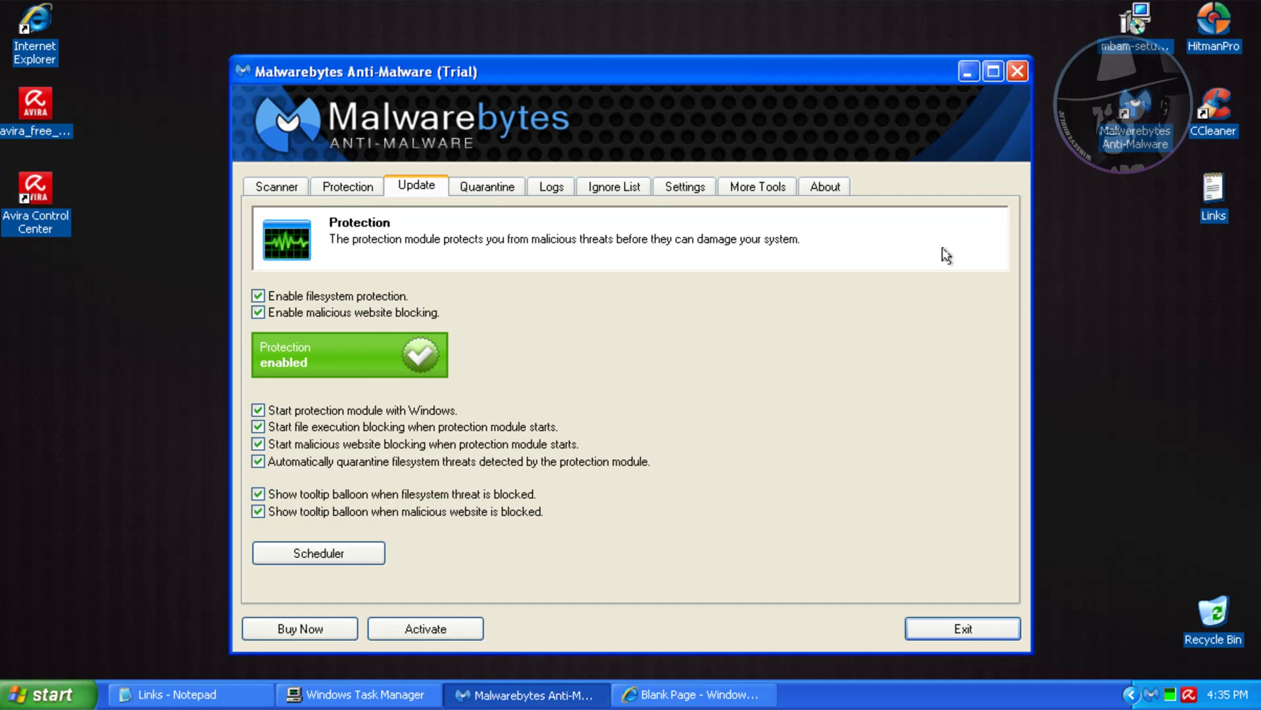
click(490, 186)
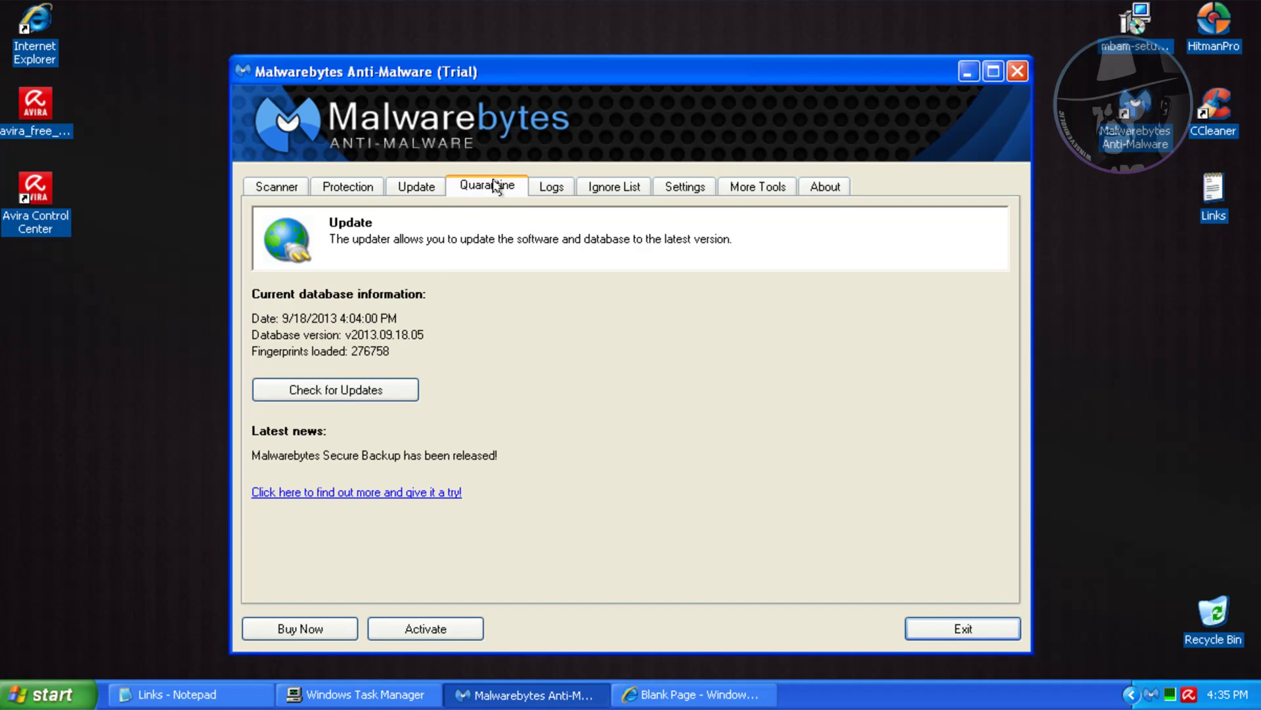
click(559, 191)
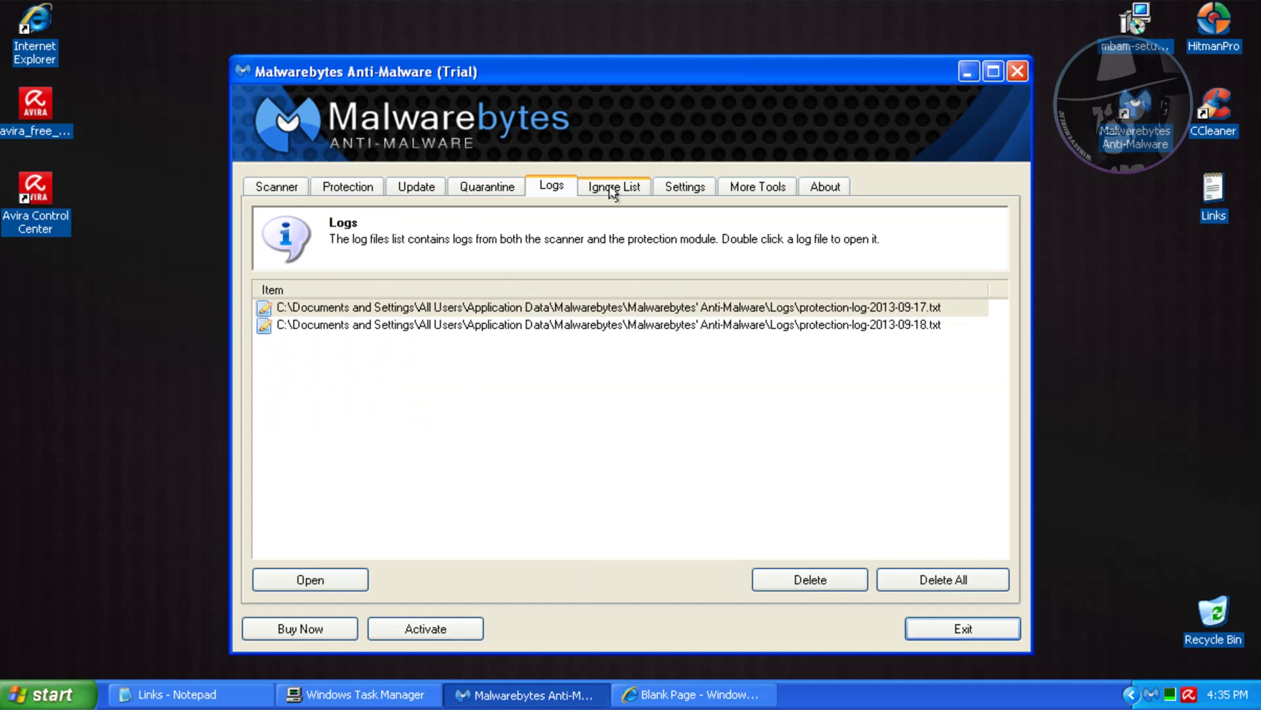
click(611, 191)
Step: Set the scanner action for peer-to-peer software (P2P) to "Show in results list and check for removal"
click(671, 190)
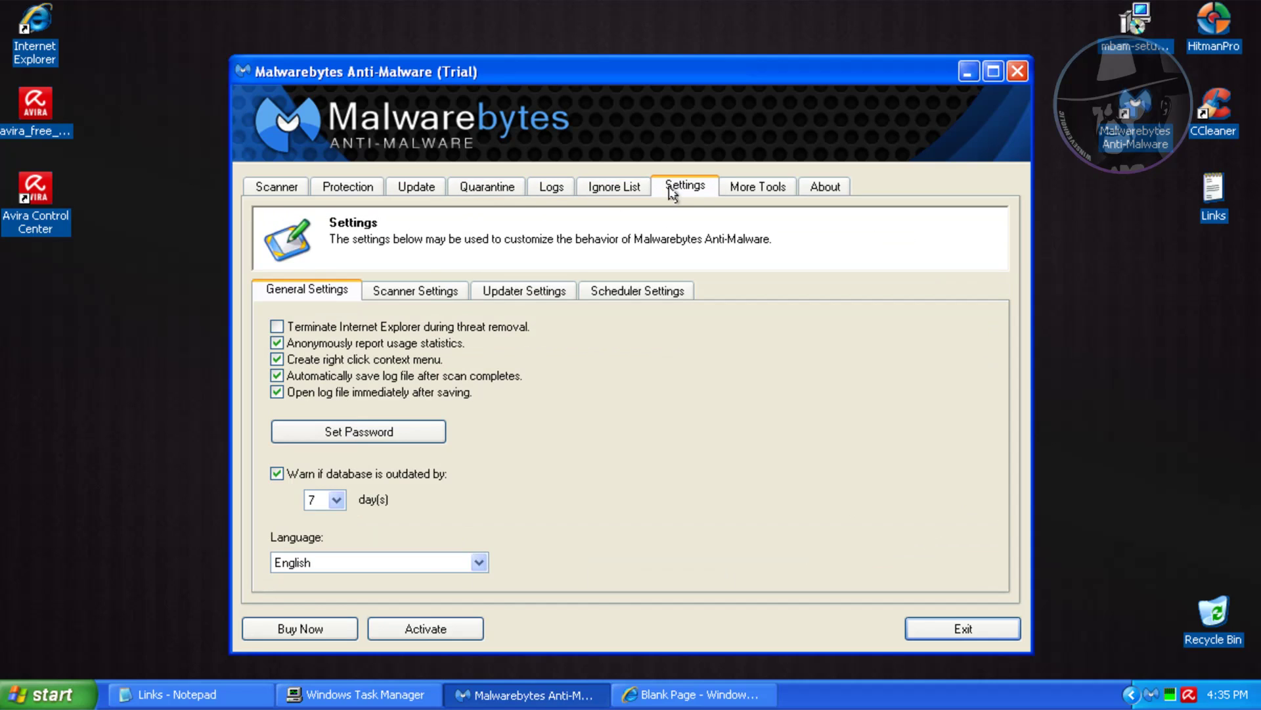
click(416, 289)
click(517, 561)
click(538, 585)
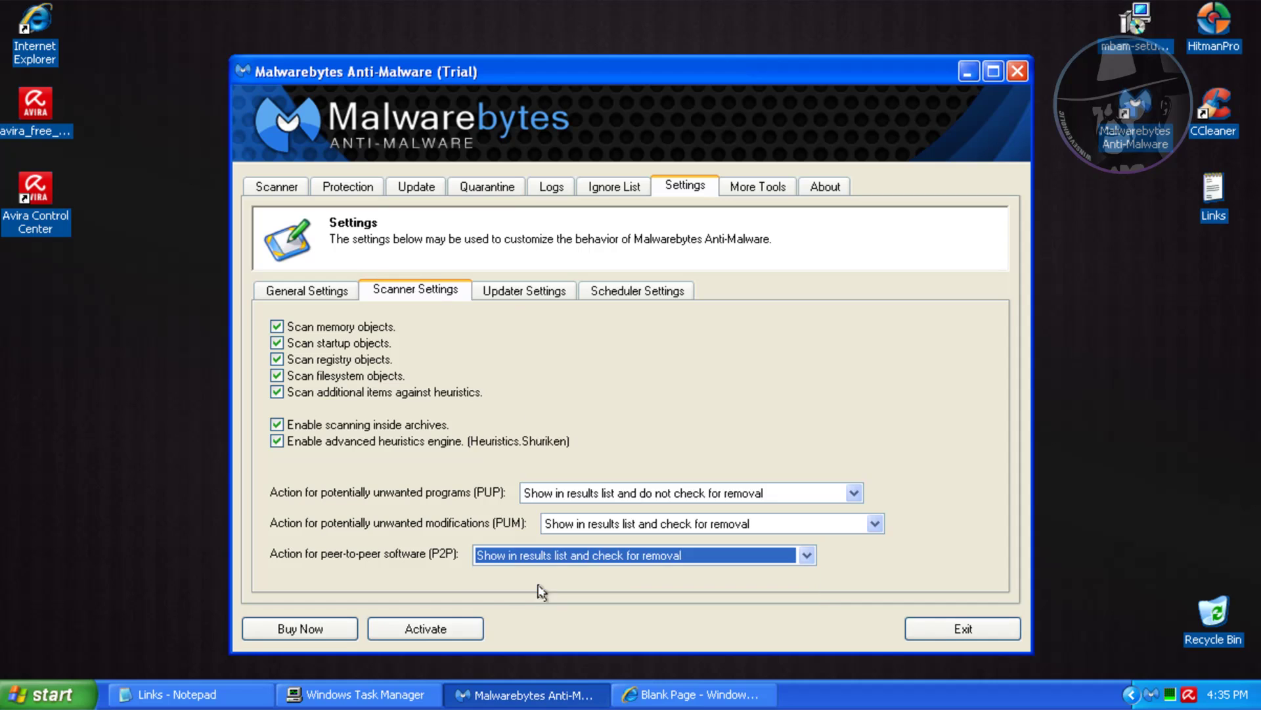
Step: Review the updater and scheduler settings, the additional tools and the program's version information
click(534, 291)
click(641, 290)
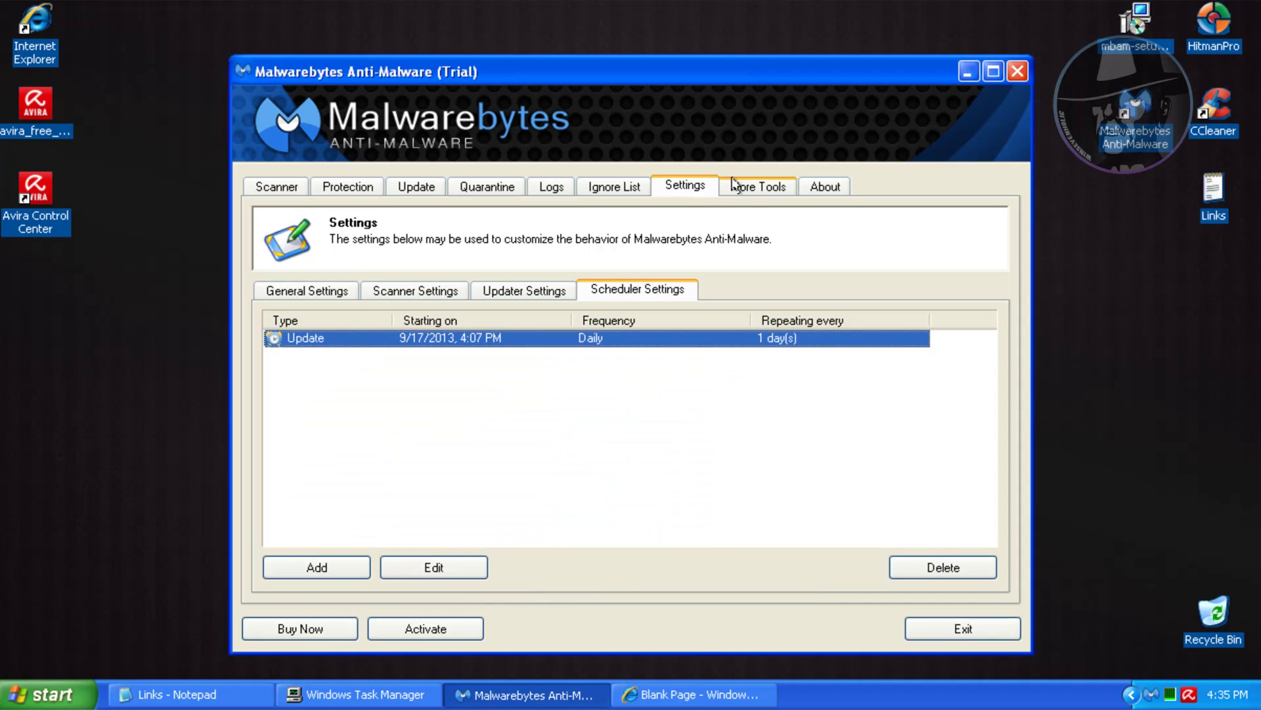
click(750, 191)
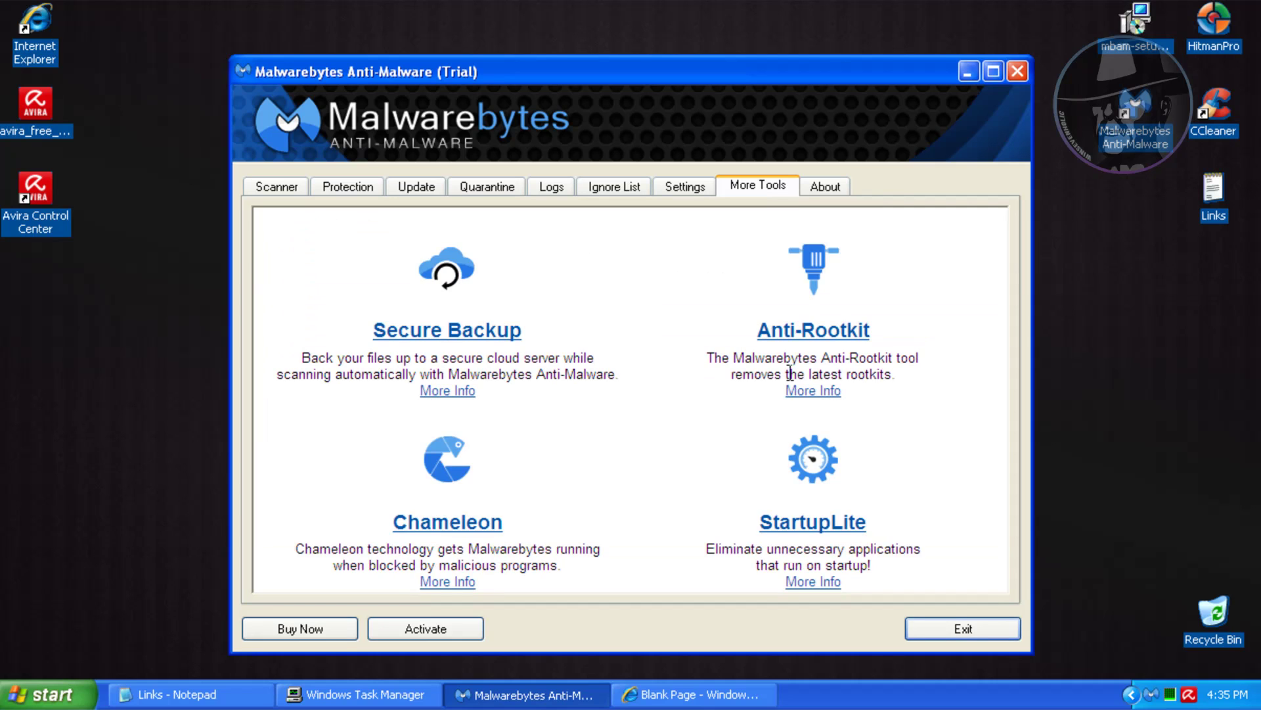
click(825, 187)
Step: Check for Malwarebytes database updates and dismiss the update result
click(416, 188)
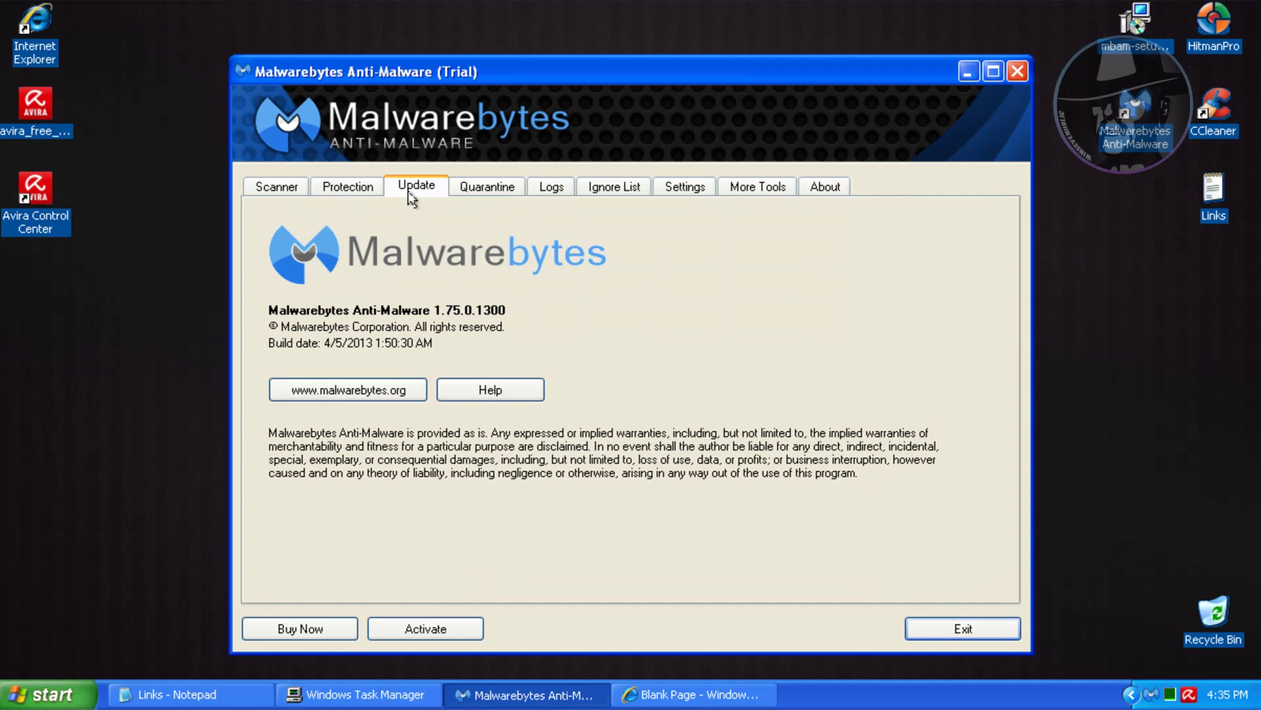
click(363, 394)
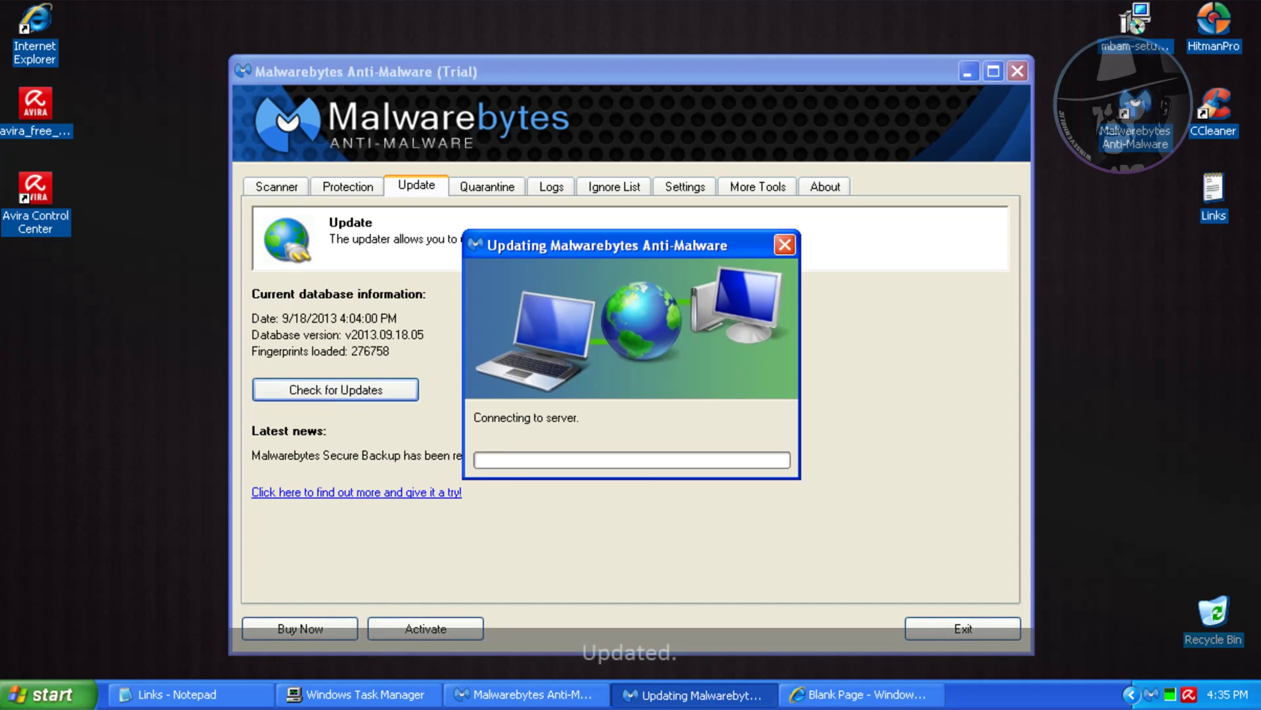
click(632, 406)
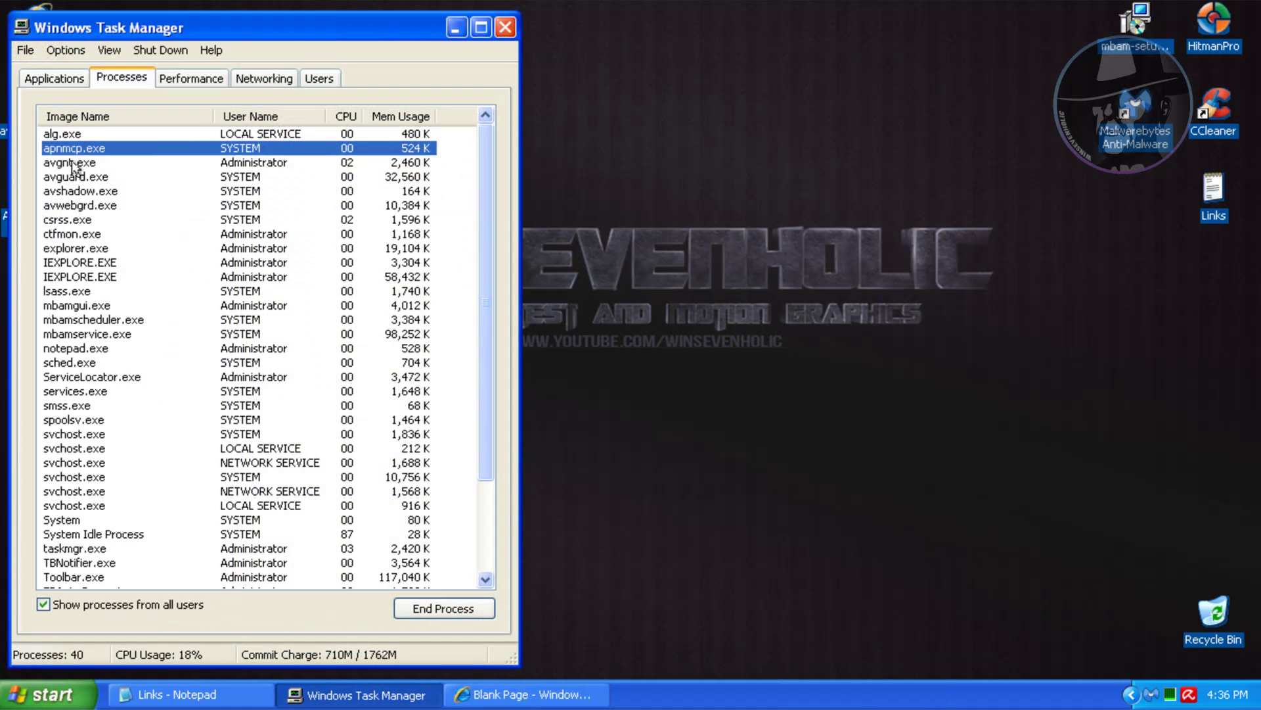
Step: Examine the memory usage of the Avira, Malwarebytes and toolbar processes in Task Manager, then minimize it
key(Down)
key(Down)
key(Down)
key(Down)
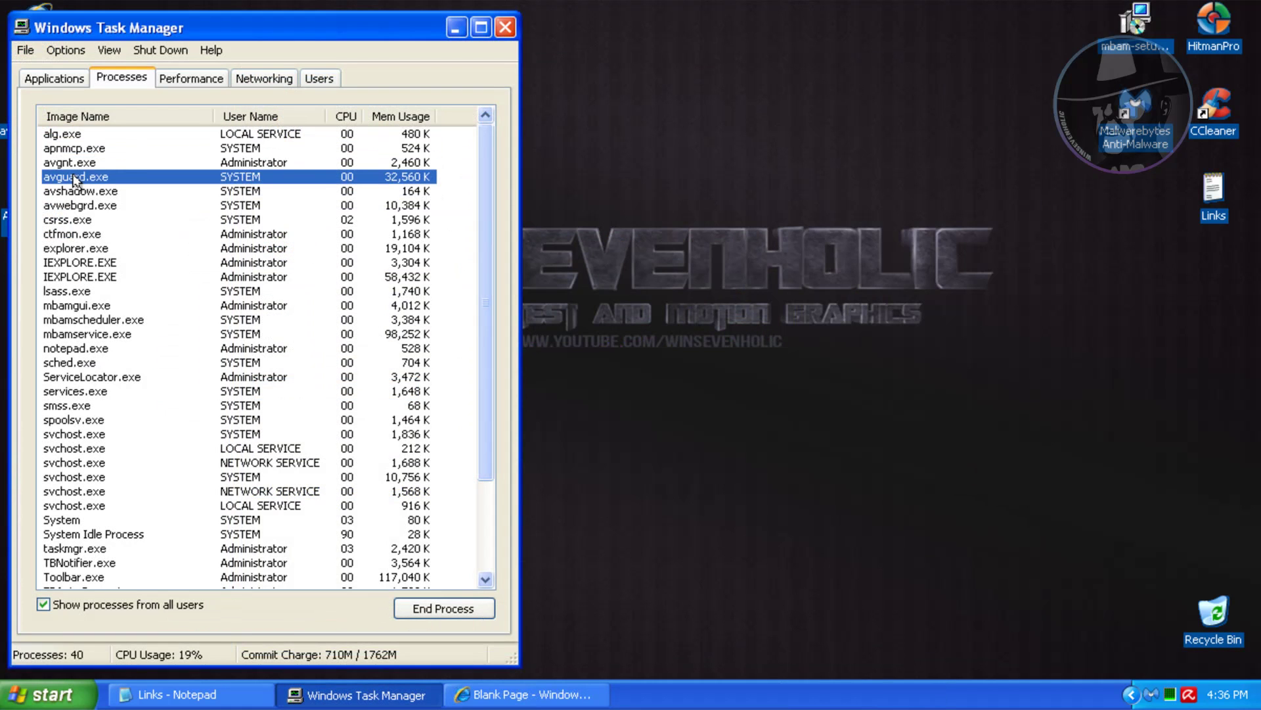
click(70, 305)
click(74, 320)
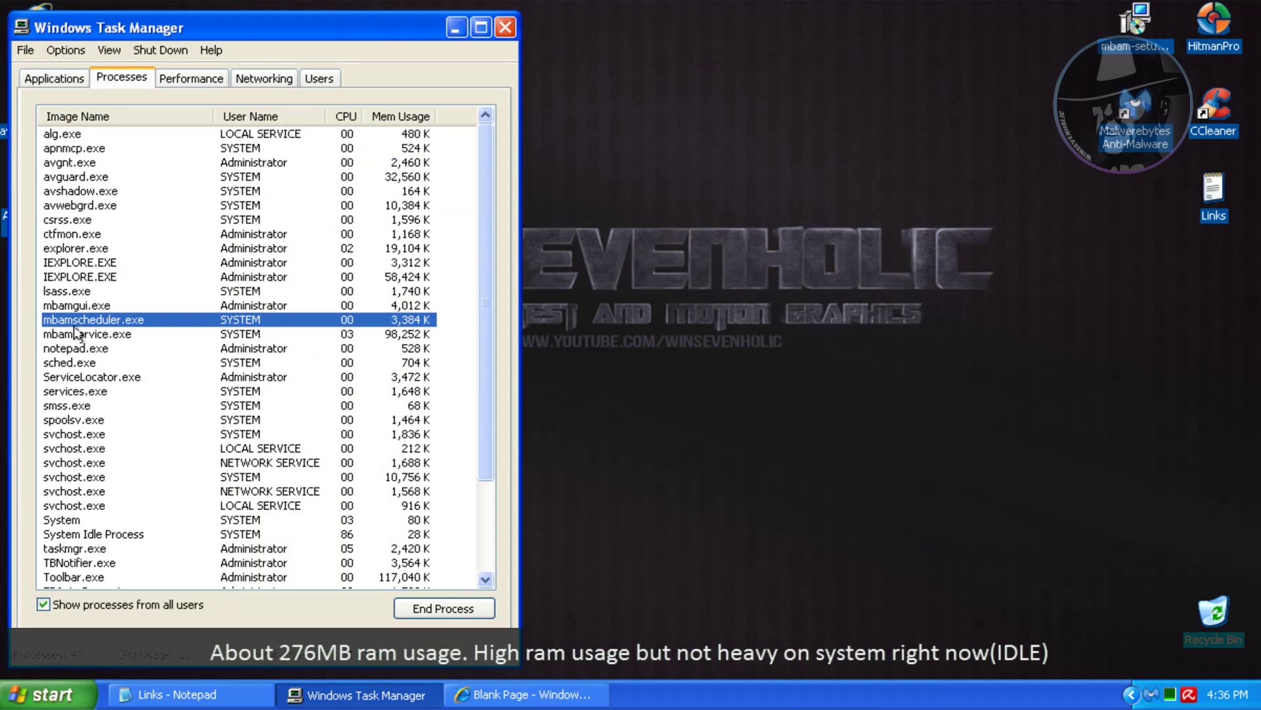
click(76, 334)
click(77, 362)
click(79, 376)
scroll(346, 389, down, 3)
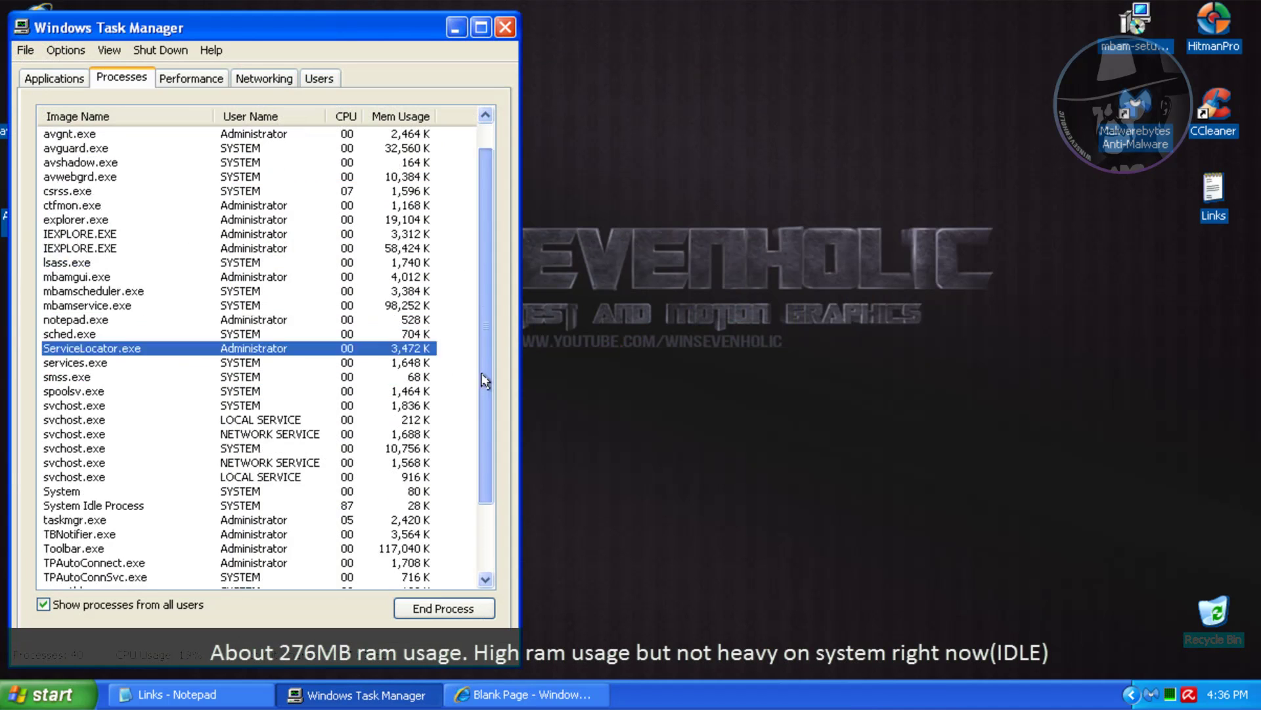
click(68, 449)
click(68, 463)
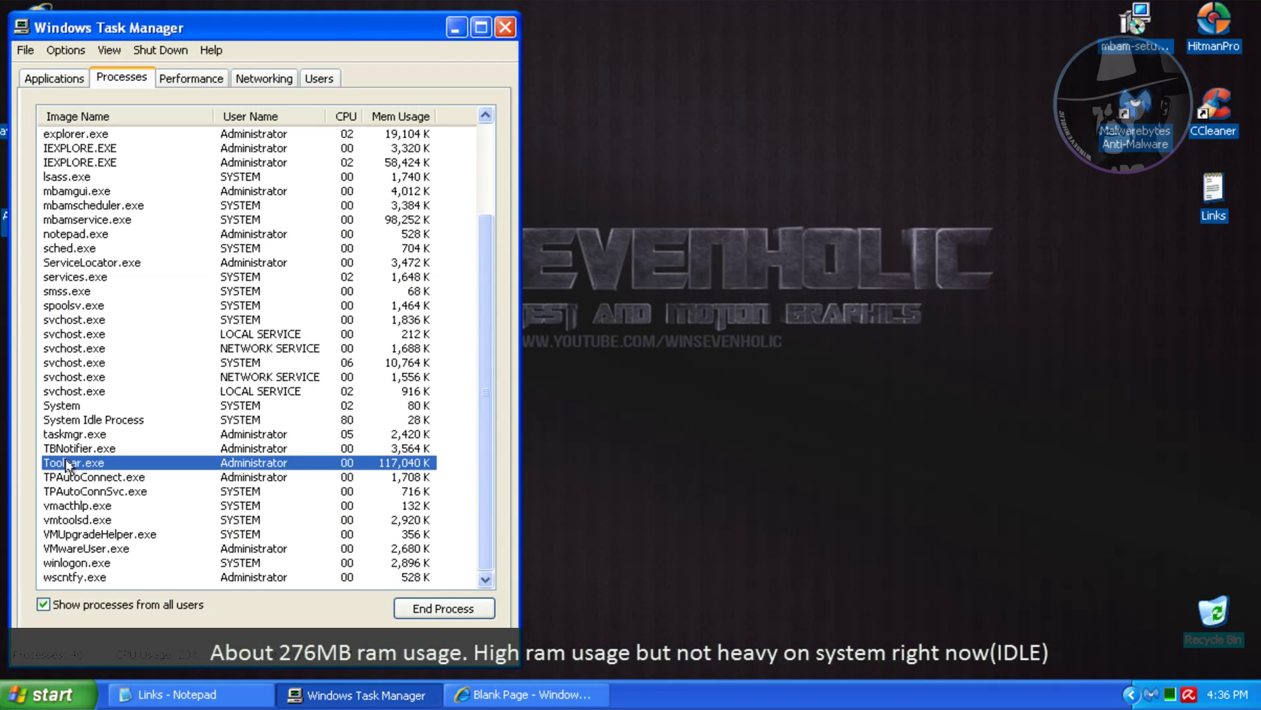
scroll(479, 515, up, 3)
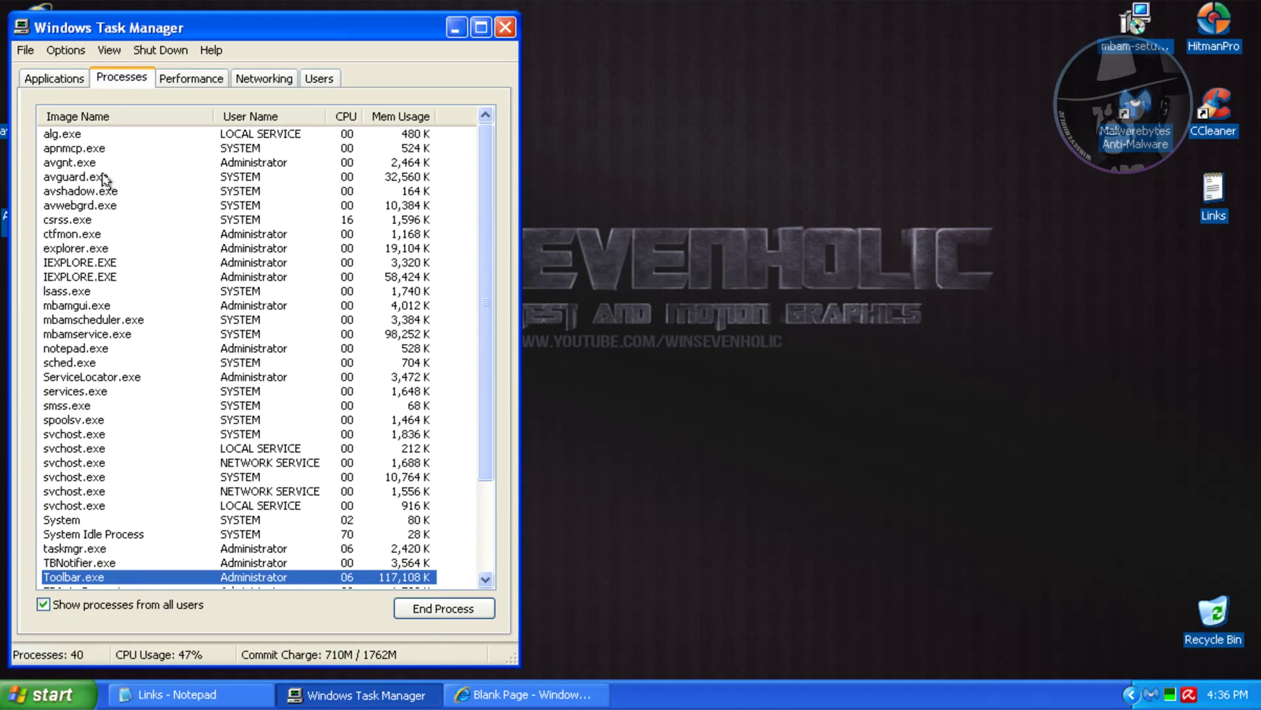
click(456, 27)
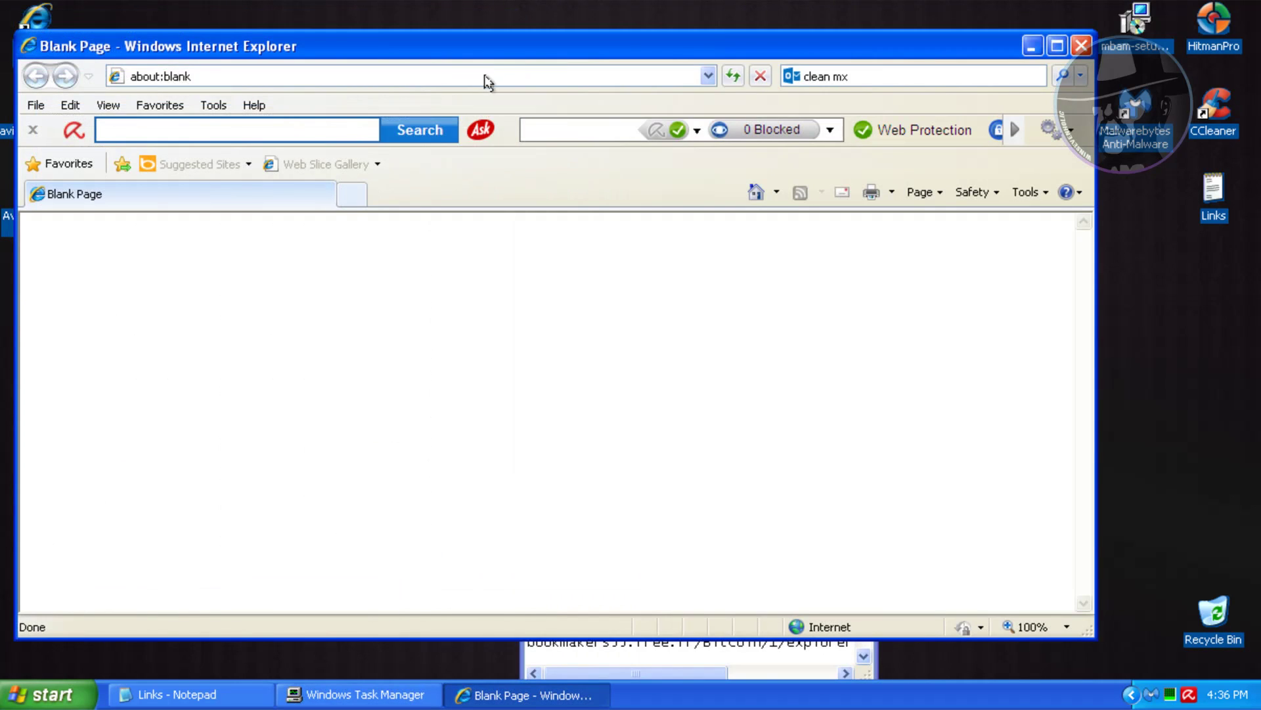
Step: In Internet Explorer, download and run bmpencrypt.exe from 15.duote.org, select the FlashPlayer11.8.exe link in the Links file, and dismiss the threat notification
click(484, 78)
text(15.duote.org/bmpencrypt.exe)
key(Return)
click(281, 667)
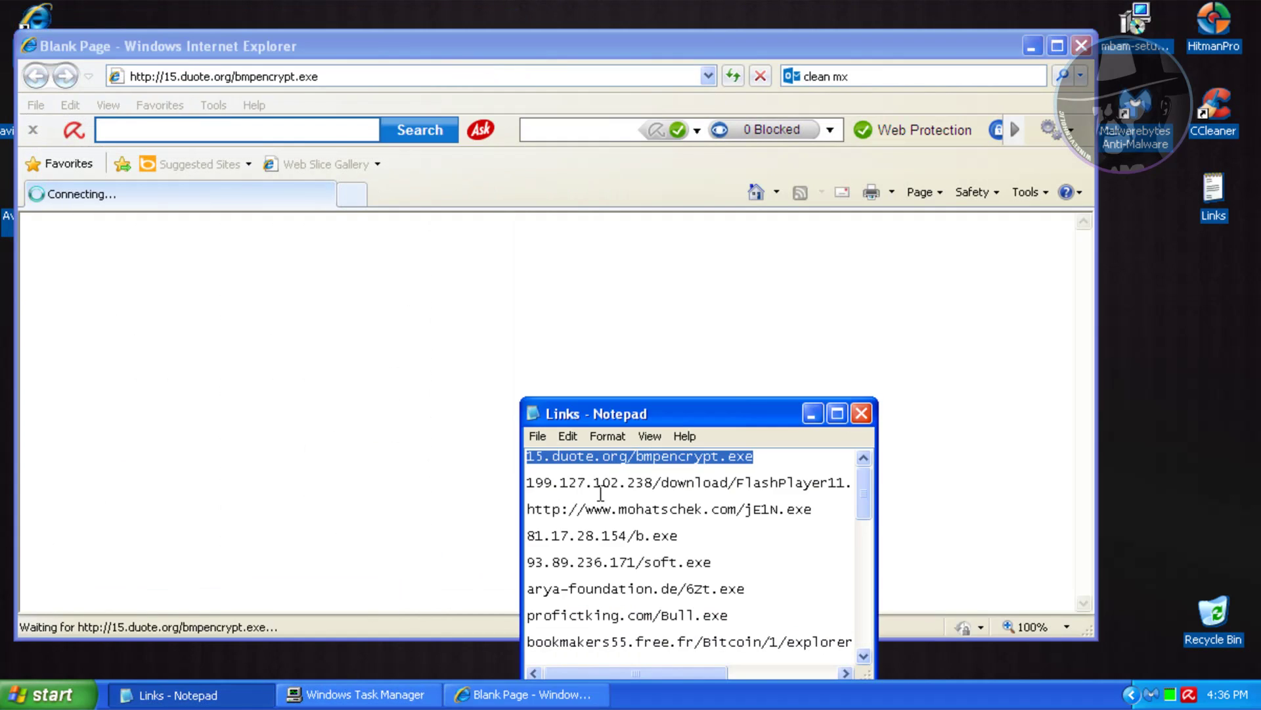
key(Down)
key(Home)
key(shift+End)
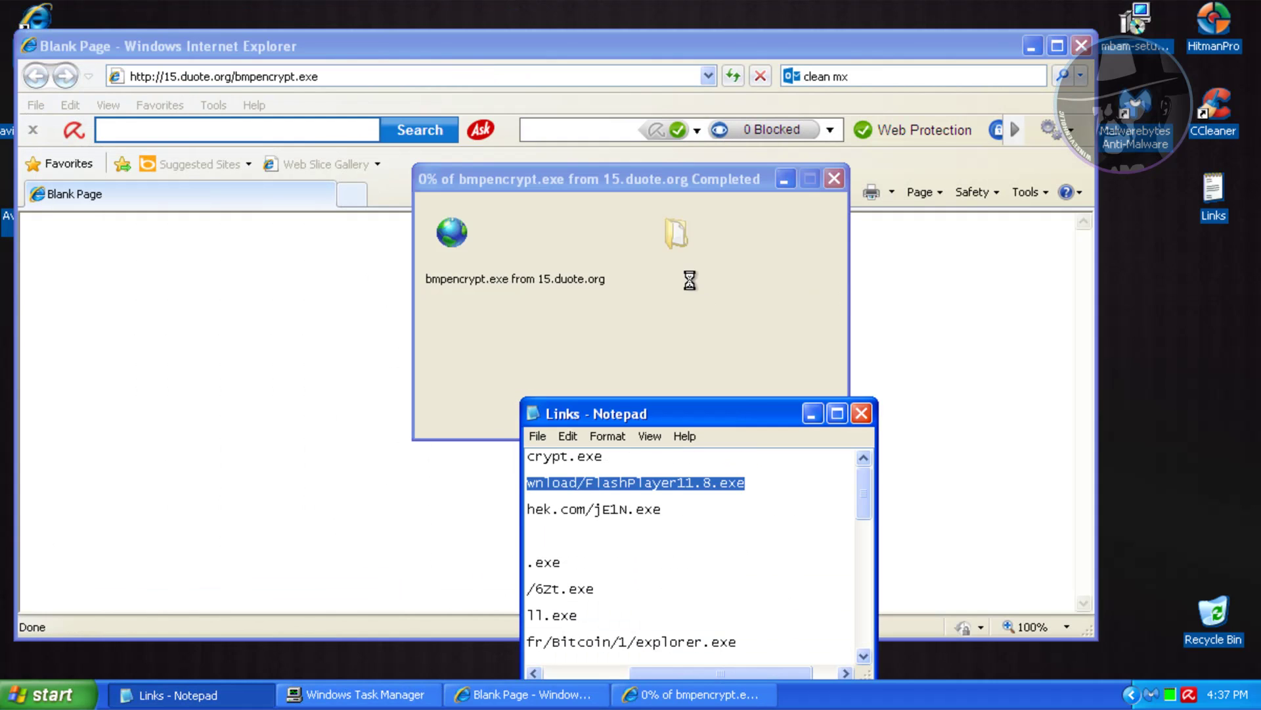
click(600, 365)
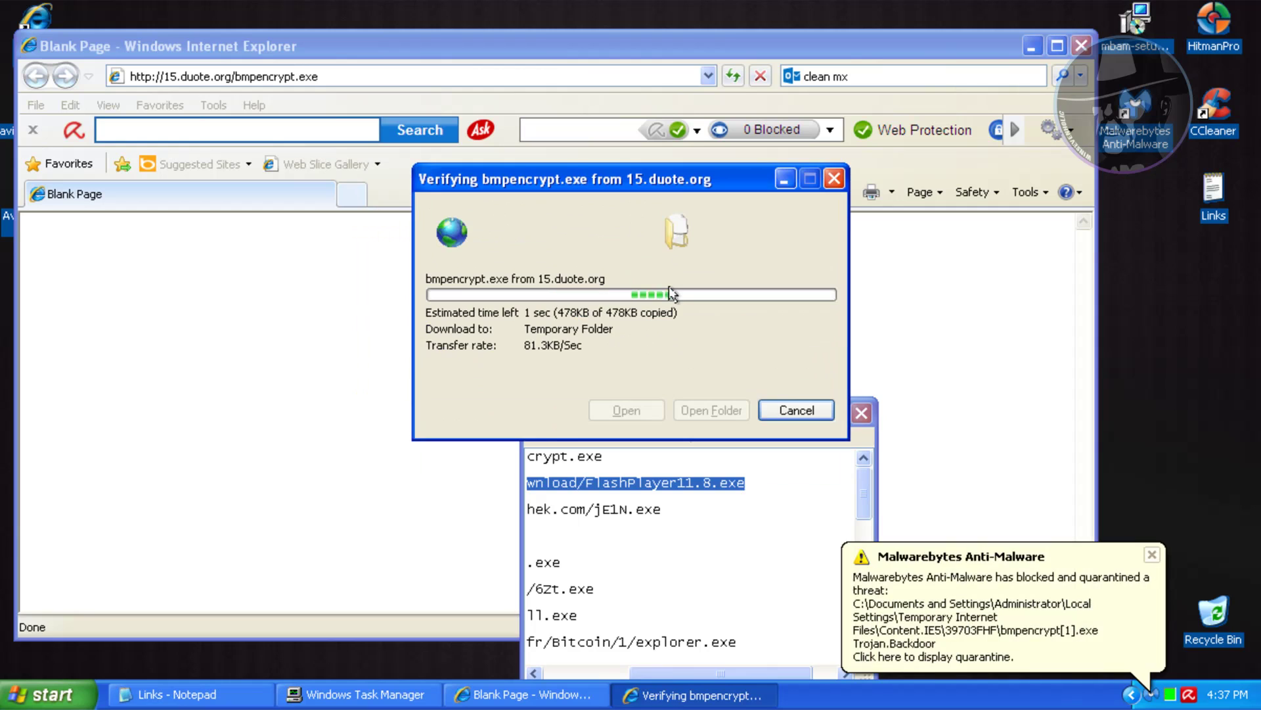
click(1151, 554)
click(408, 630)
text(http://199.127.102.238/download/FlashPlayer11.8.exe)
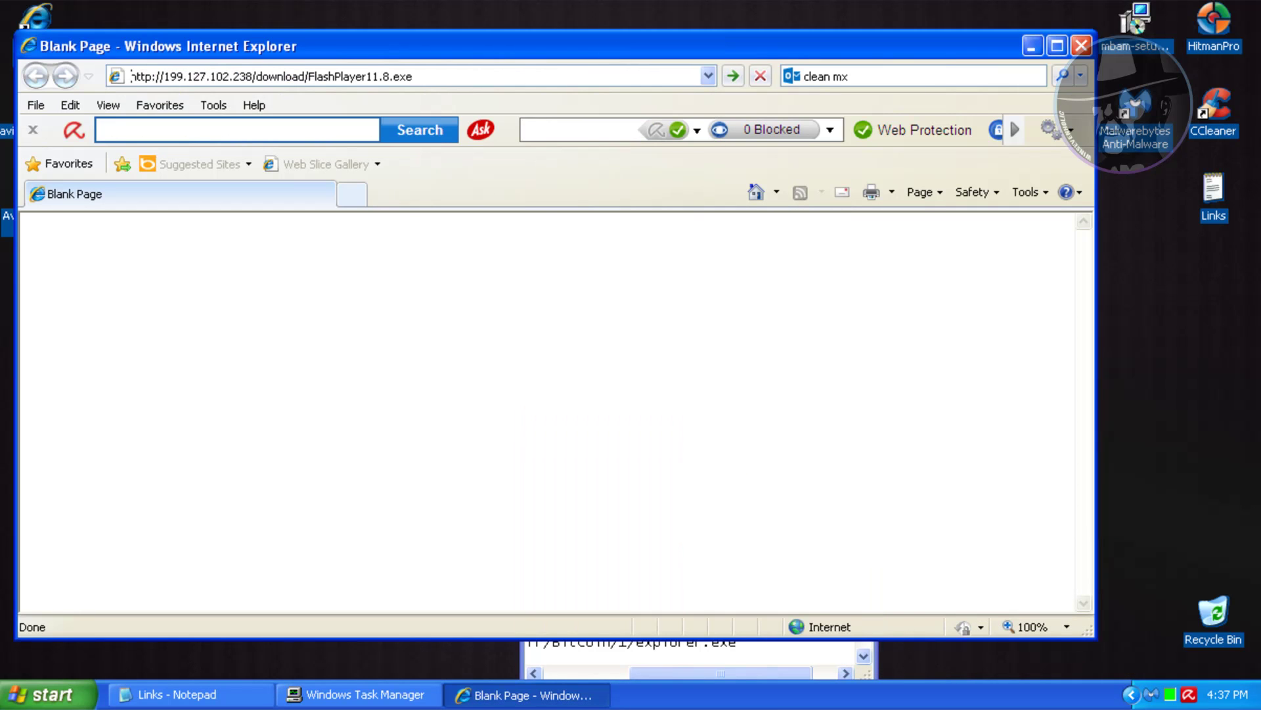
key(Return)
click(191, 693)
double_click(595, 511)
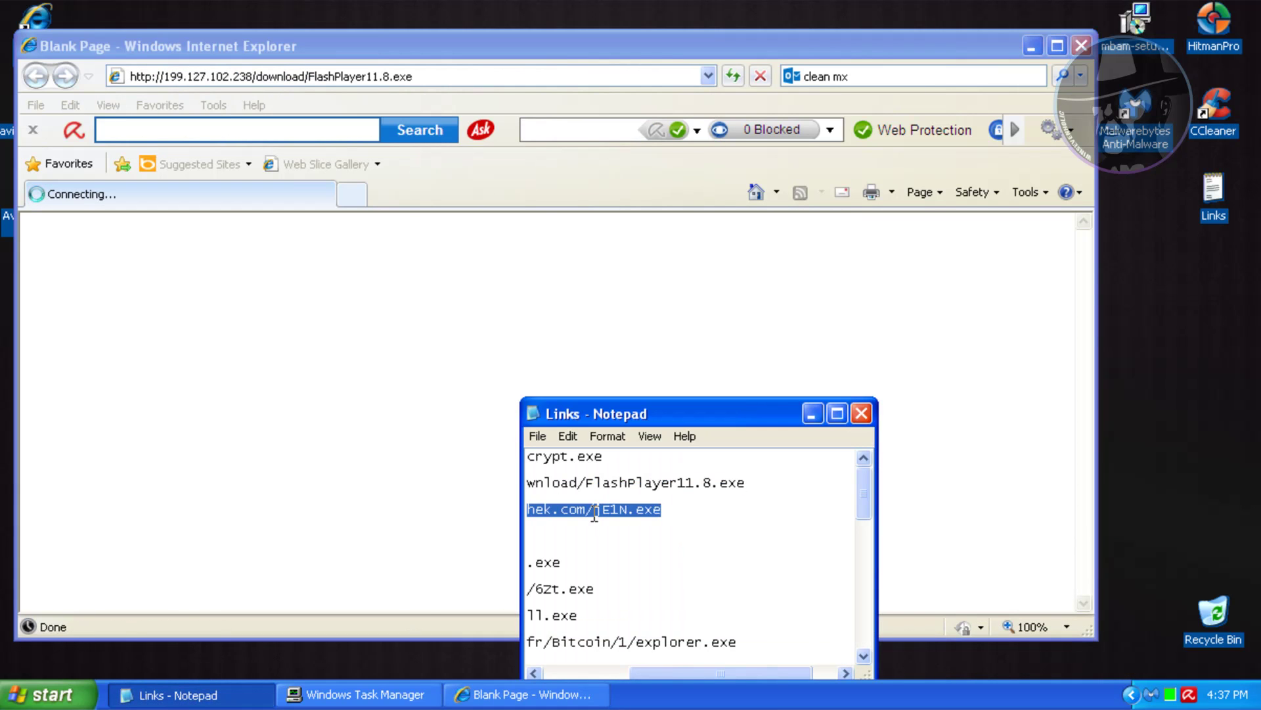
key(ctrl+c)
click(596, 365)
click(486, 76)
key(ctrl+v)
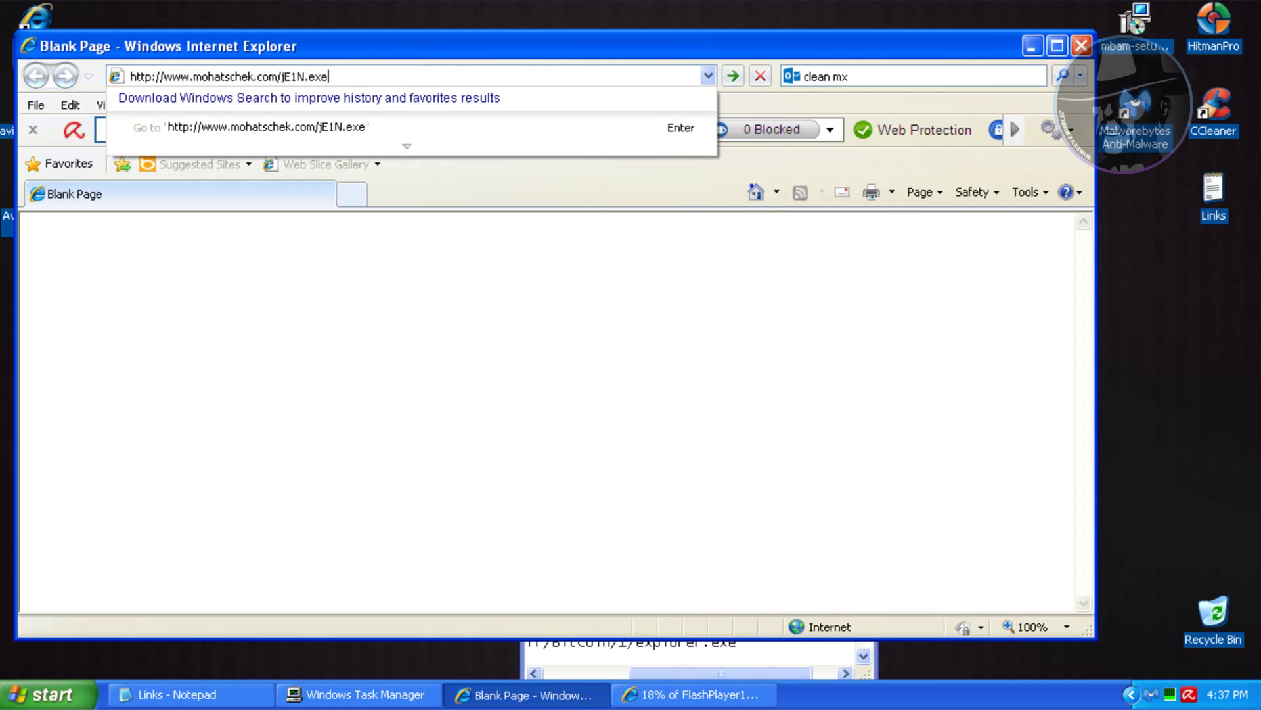
key(Return)
click(190, 694)
click(543, 540)
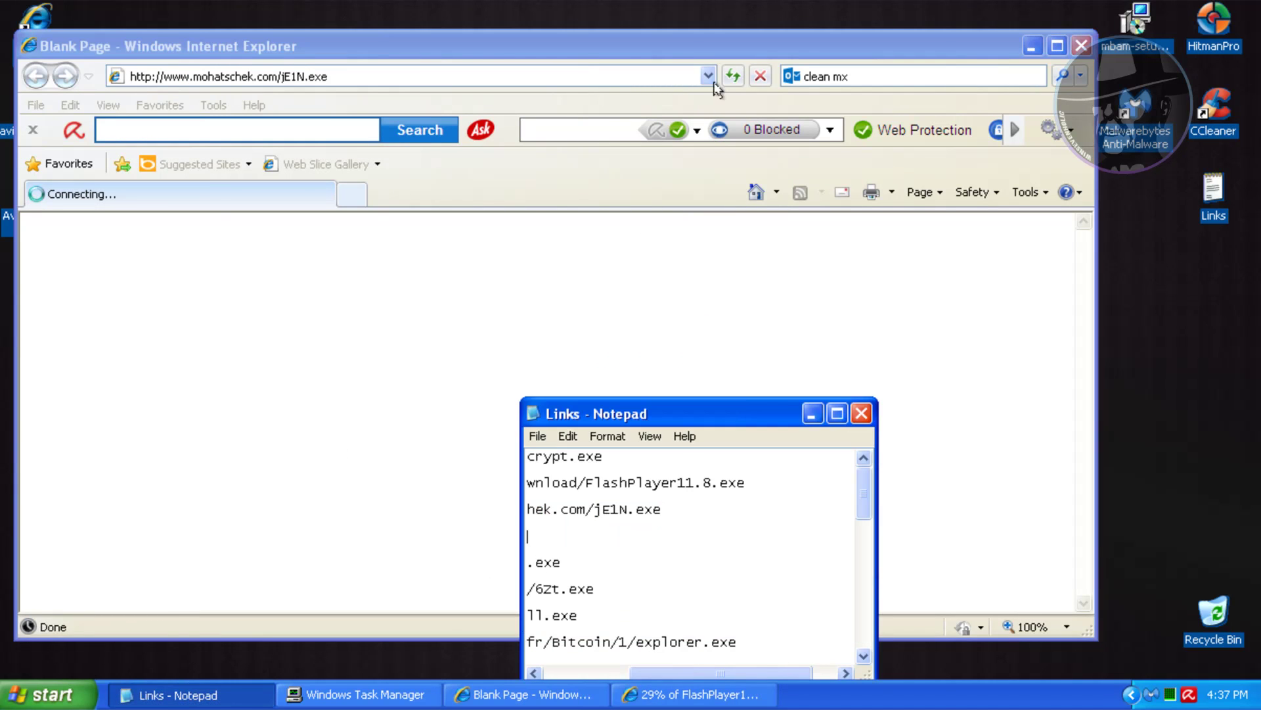
click(716, 90)
click(597, 363)
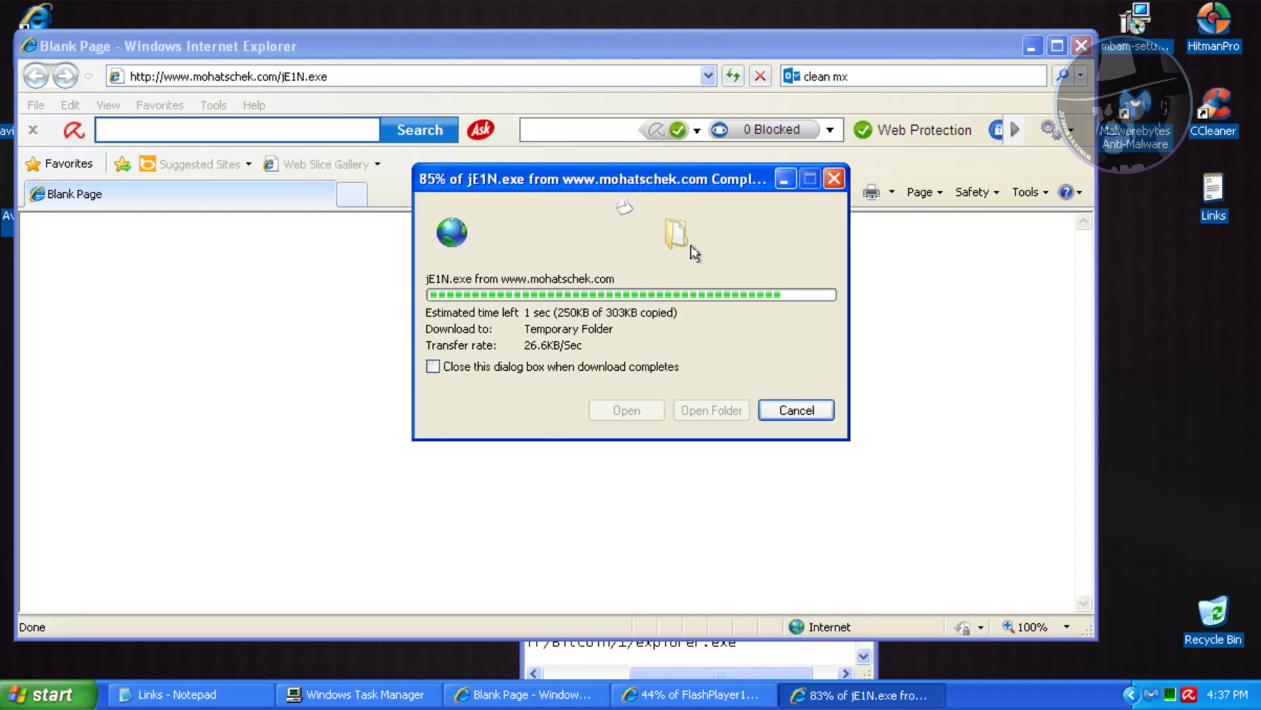
click(693, 309)
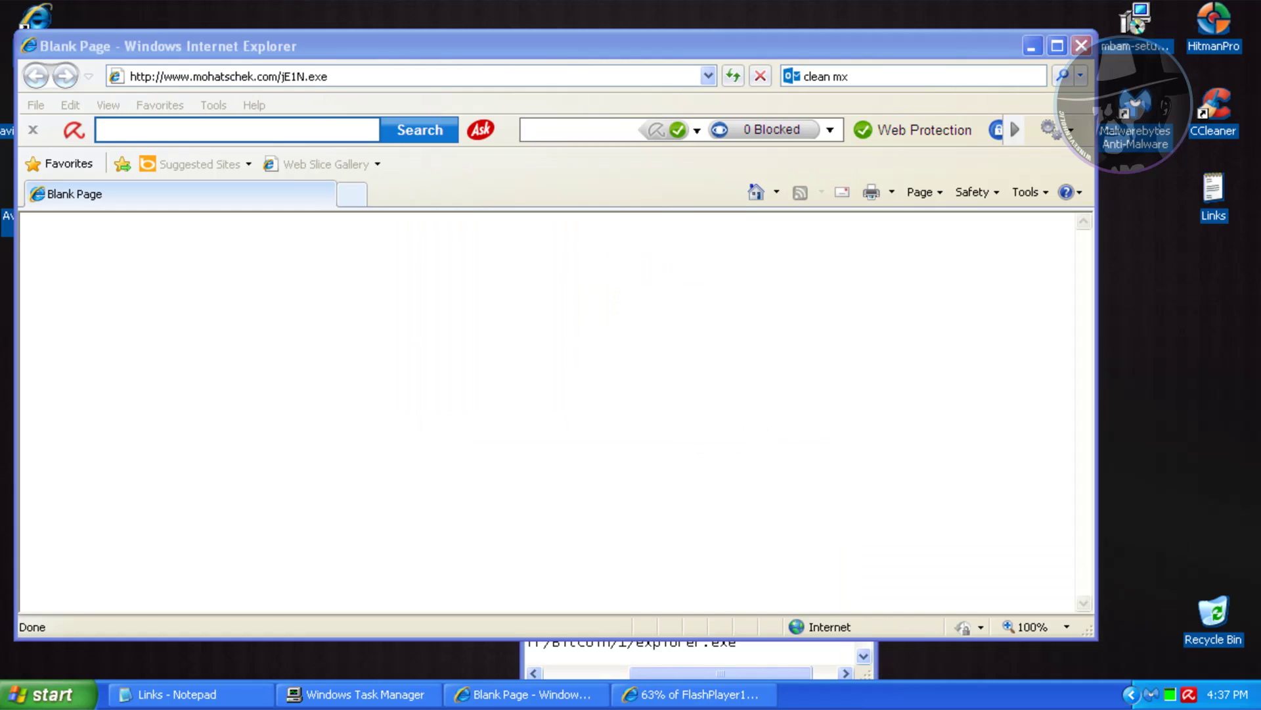
Step: Open 81.17.28.154/b.exe, go to the next link in the Links file, and choose to run the b.exe download
click(438, 73)
key(ctrl+v)
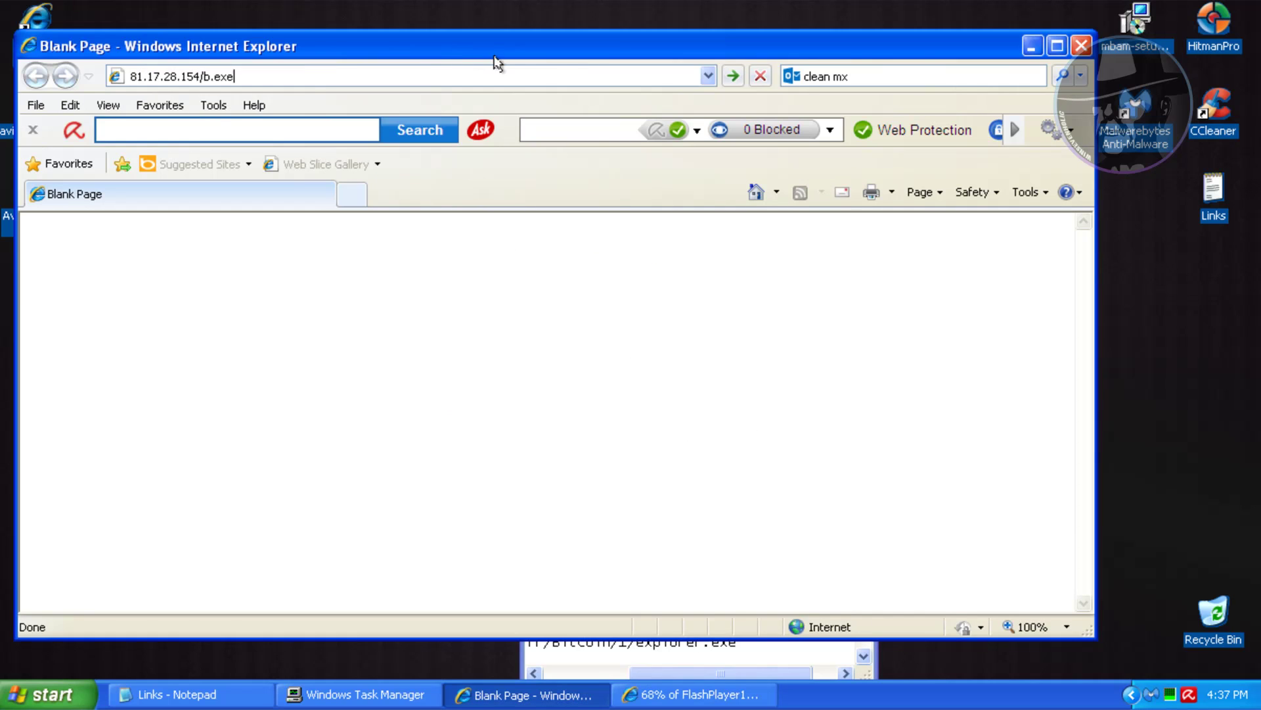
key(Return)
click(191, 695)
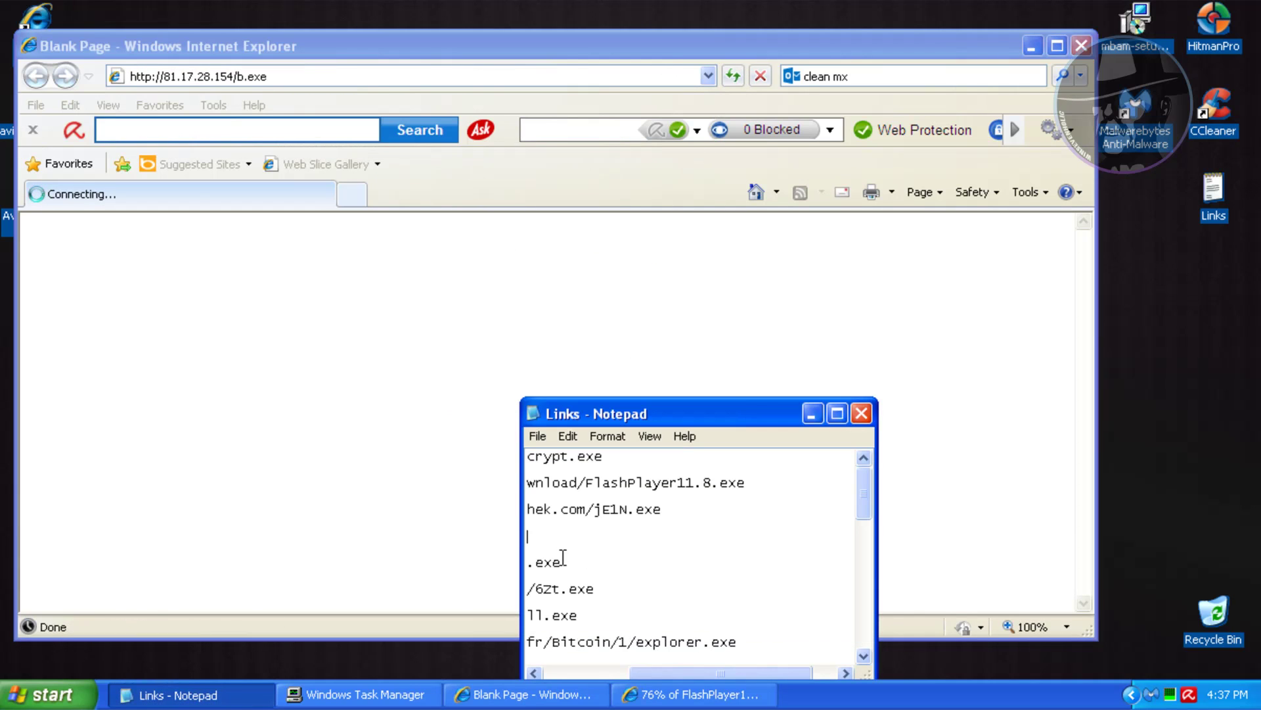
click(598, 365)
Step: Bring up the FlashPlayer11.8.exe download and allow it to run despite the unknown publisher
click(583, 79)
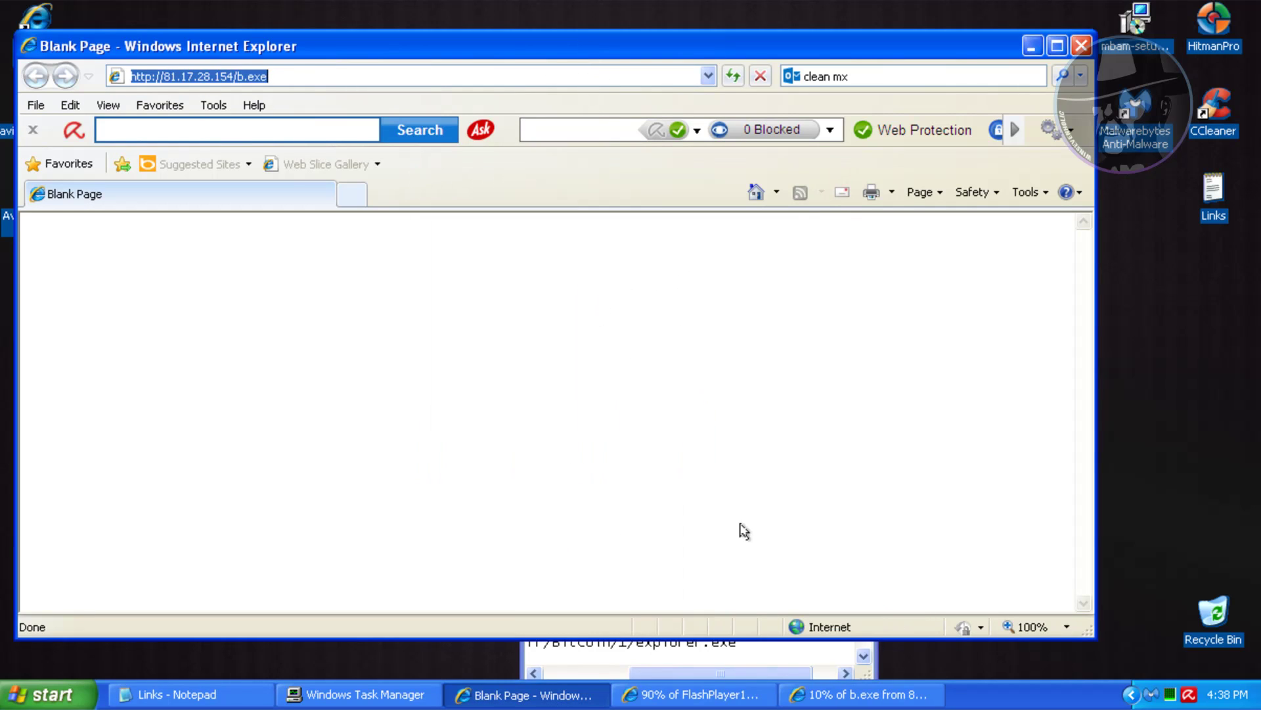
click(683, 696)
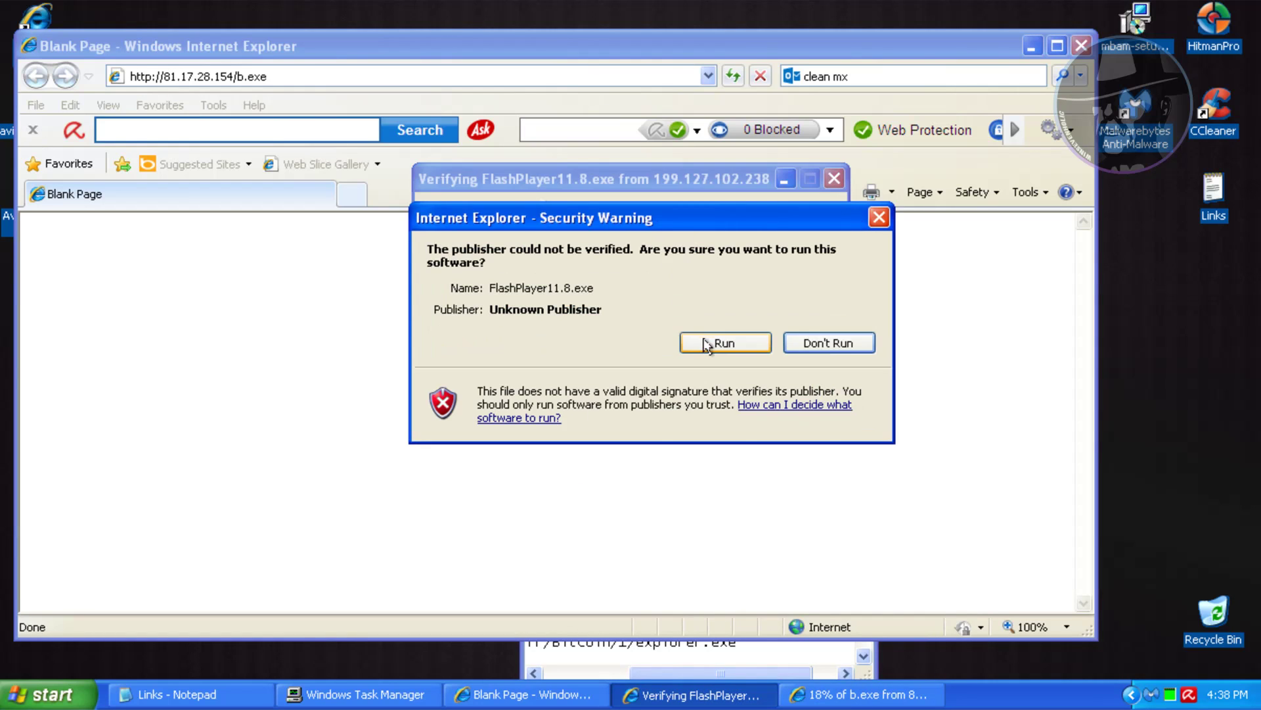
click(706, 344)
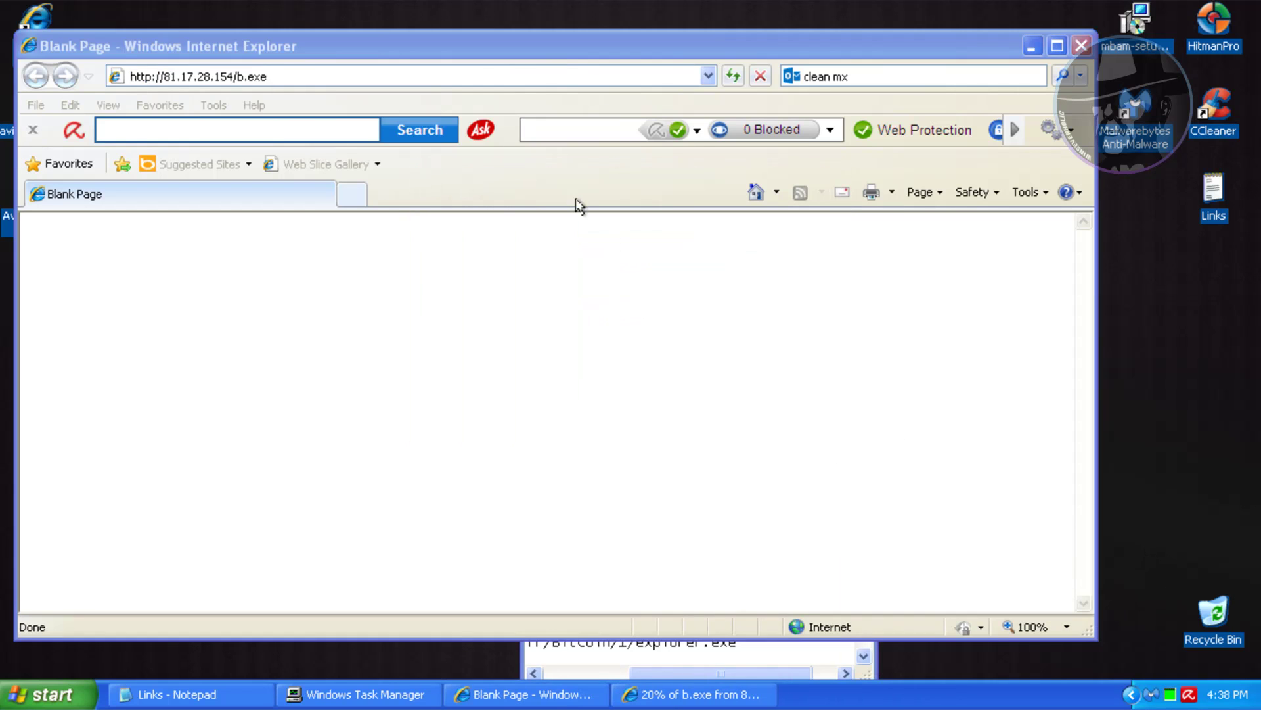
Step: Open 93.89.236.171/soft.exe, select the 6Zt.exe link in the Links file, and choose to run the soft.exe download
click(496, 71)
key(ctrl+v)
click(729, 74)
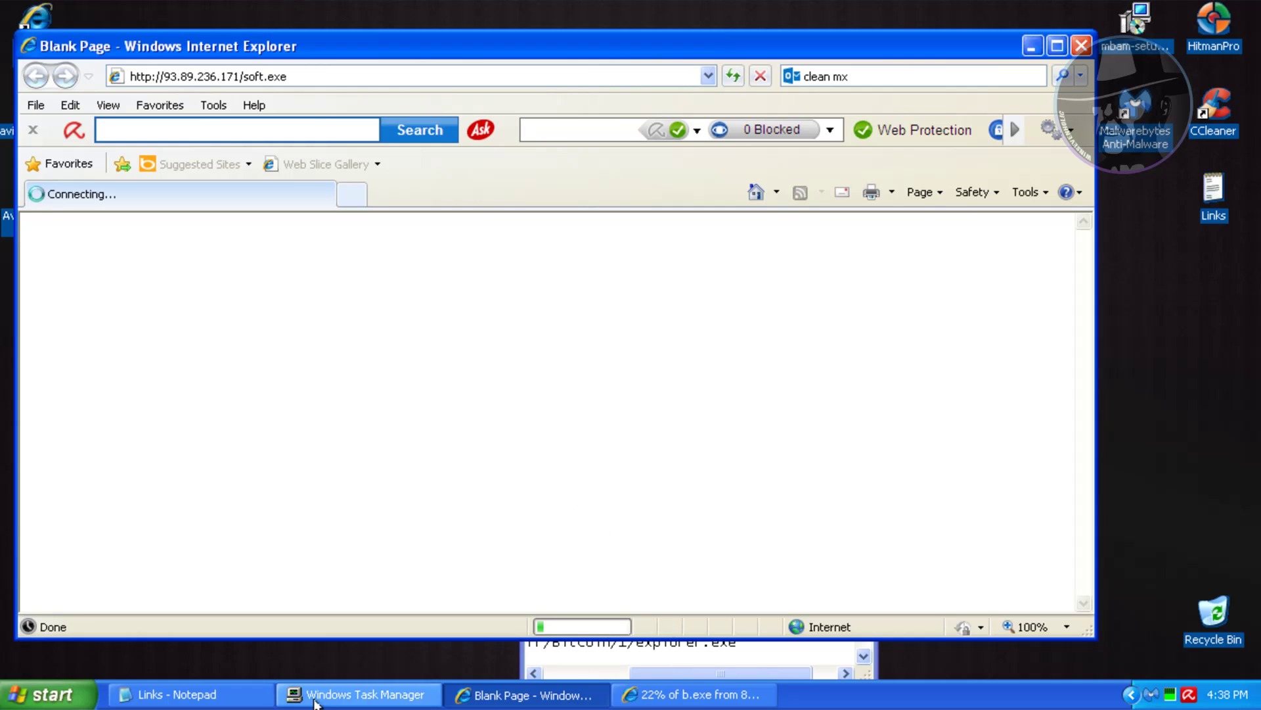
click(217, 693)
double_click(561, 589)
click(585, 366)
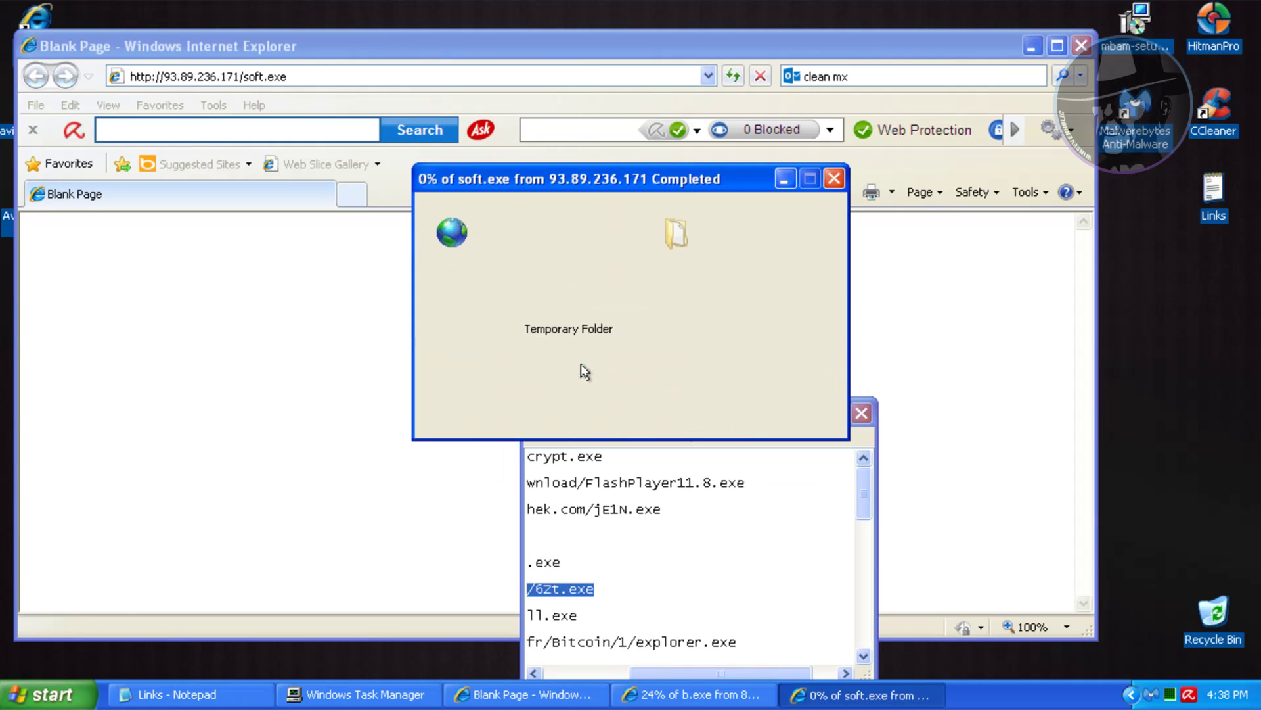
Step: Download and run 6Zt.exe from arya-foundation.de, dismissing the threat notifications for soft.exe and 6Zt.exe
click(496, 71)
key(ctrl+v)
click(634, 569)
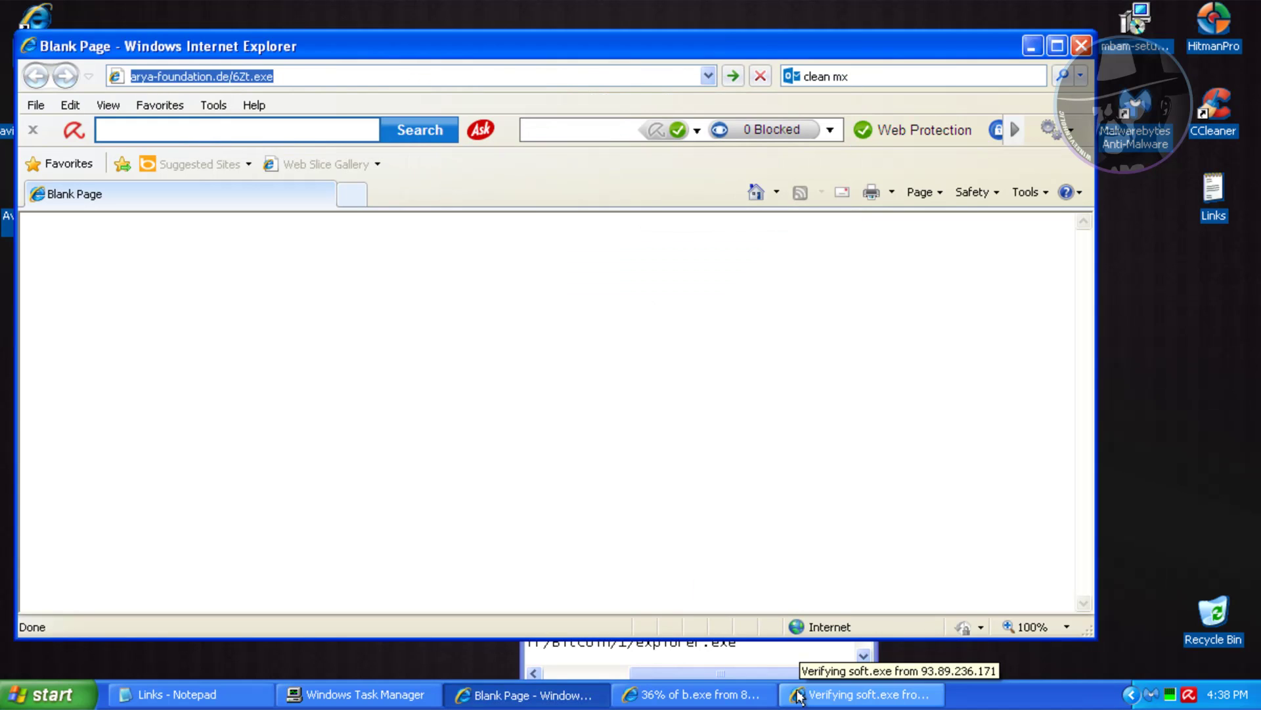
click(688, 306)
click(1146, 560)
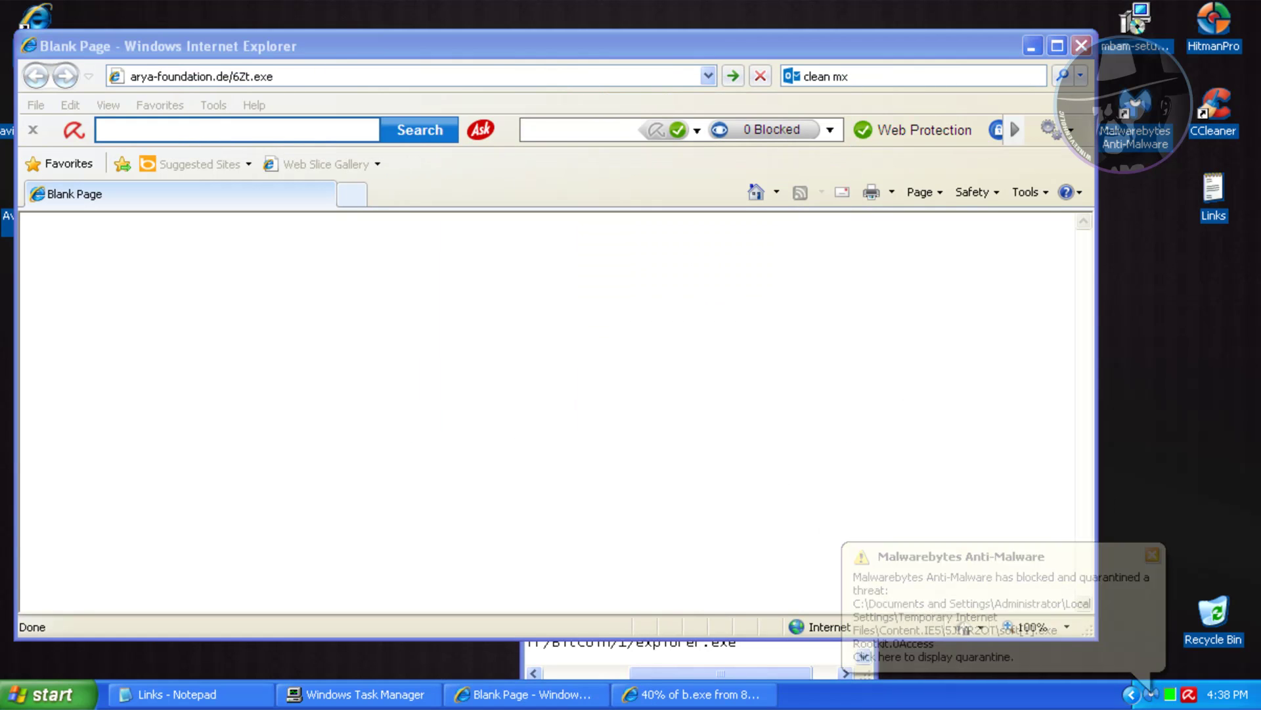
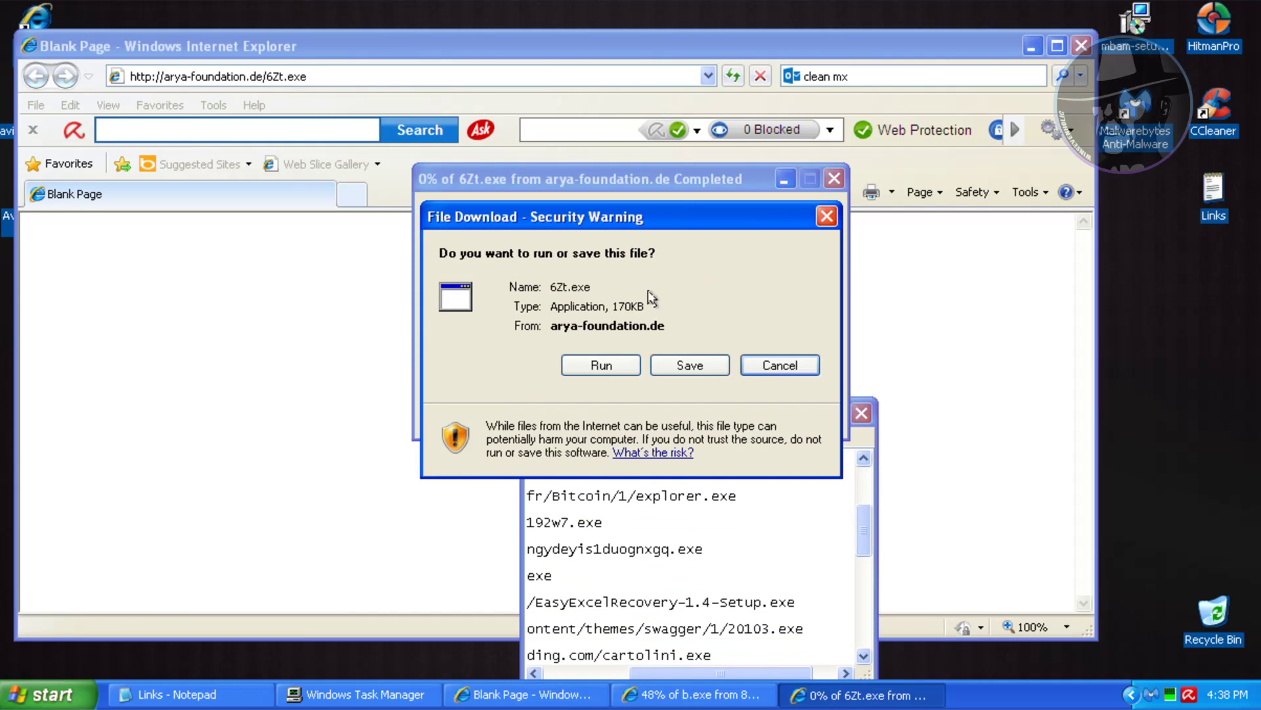
click(601, 365)
click(704, 321)
click(1147, 559)
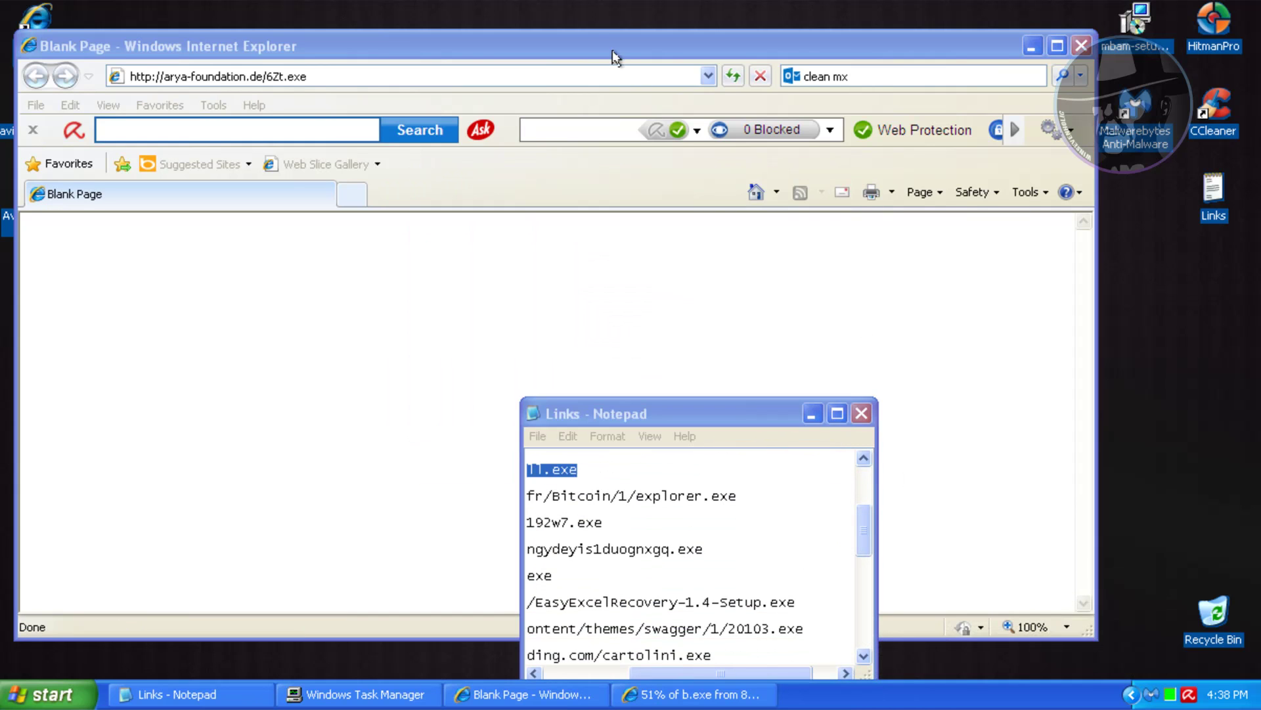
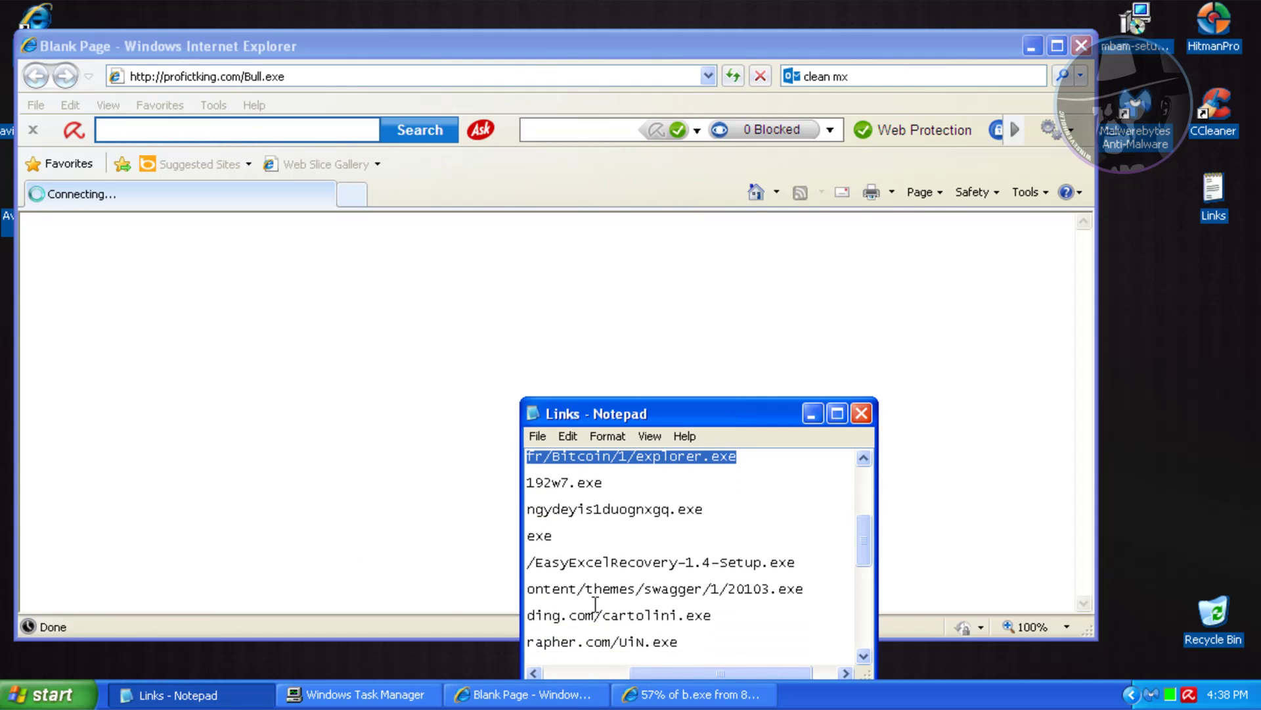
Step: Examine the Avira warning page for profictking.com/Bull.exe and highlight the end of the requested URL
click(630, 569)
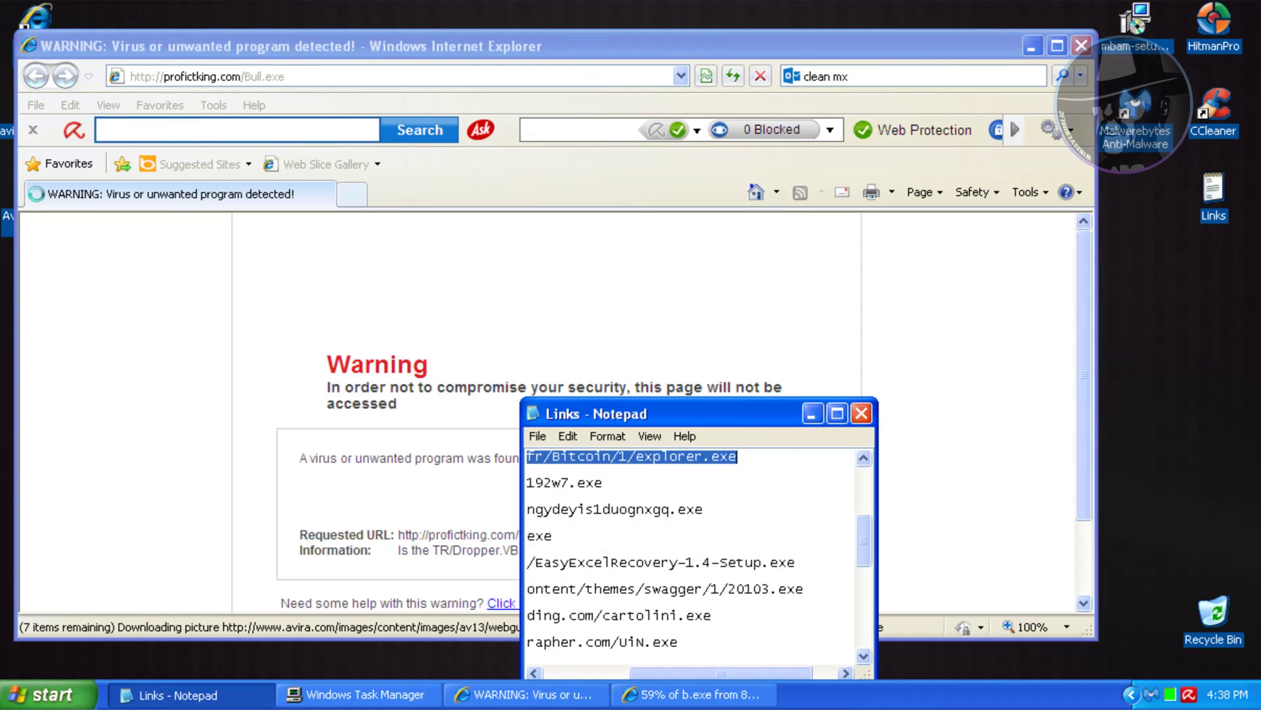
click(450, 347)
drag(489, 506, 566, 506)
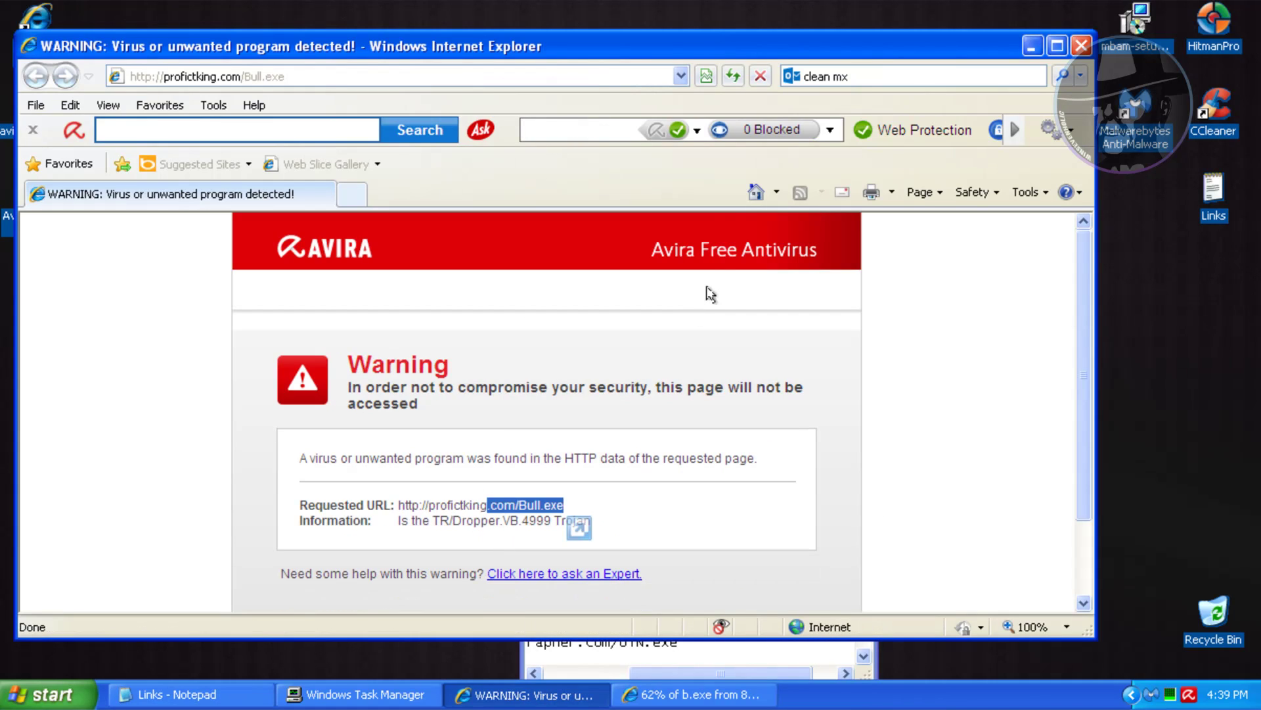
Step: Return to the home page, open bookmakers55.free.fr/Bitcoin/1/explorer.exe, and select the five192w7.exe link in the Links file
click(756, 192)
click(540, 75)
text(bookmakers55.free.fr/Bitcoin/1/explorer.exe)
key(Return)
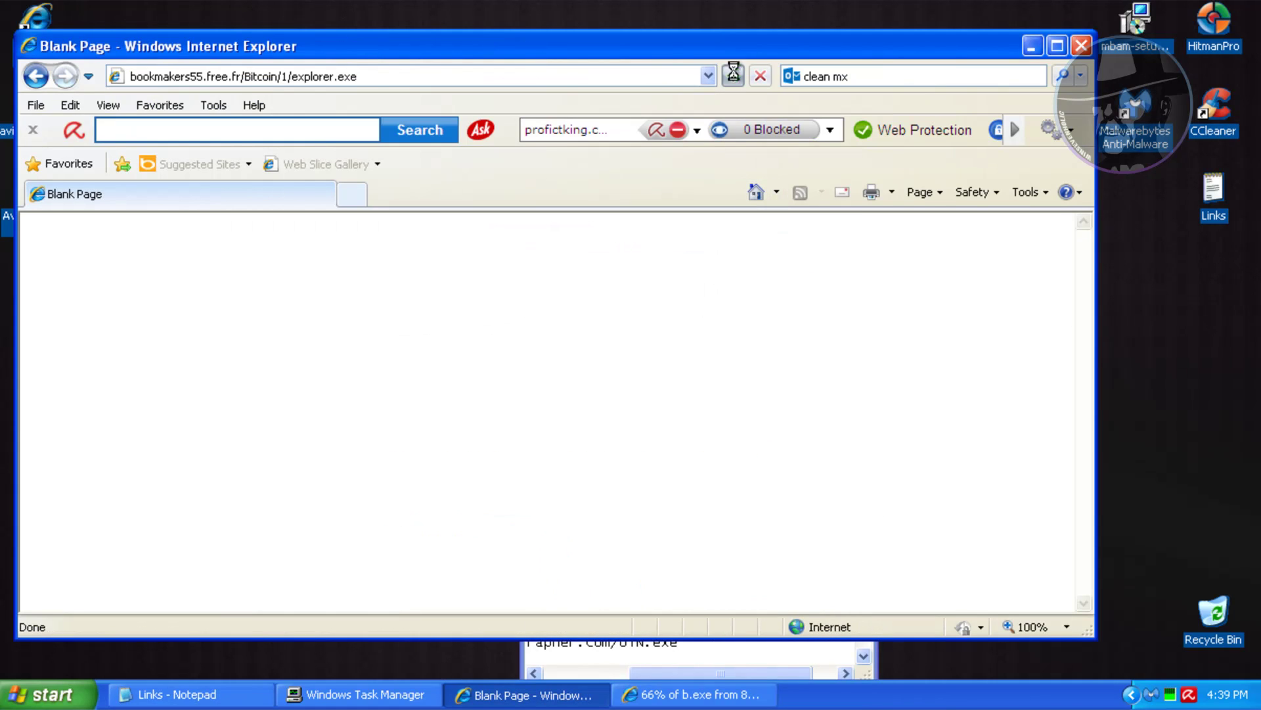
click(197, 695)
double_click(561, 481)
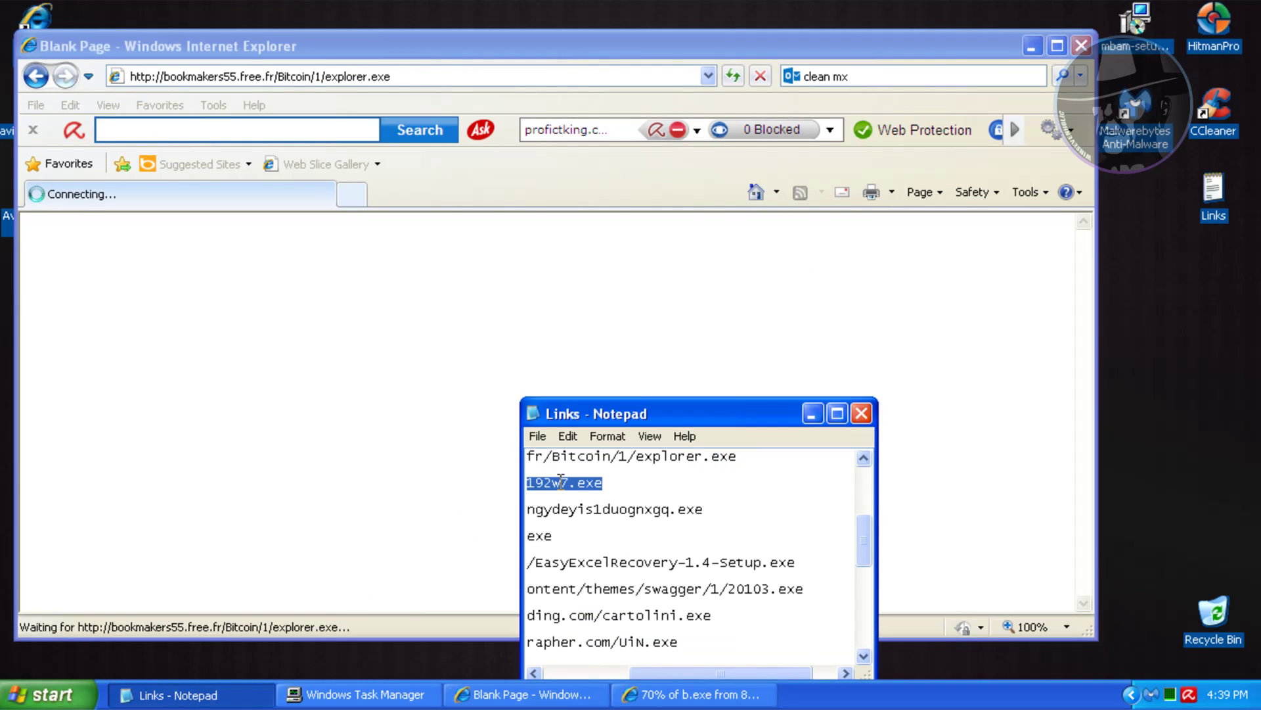
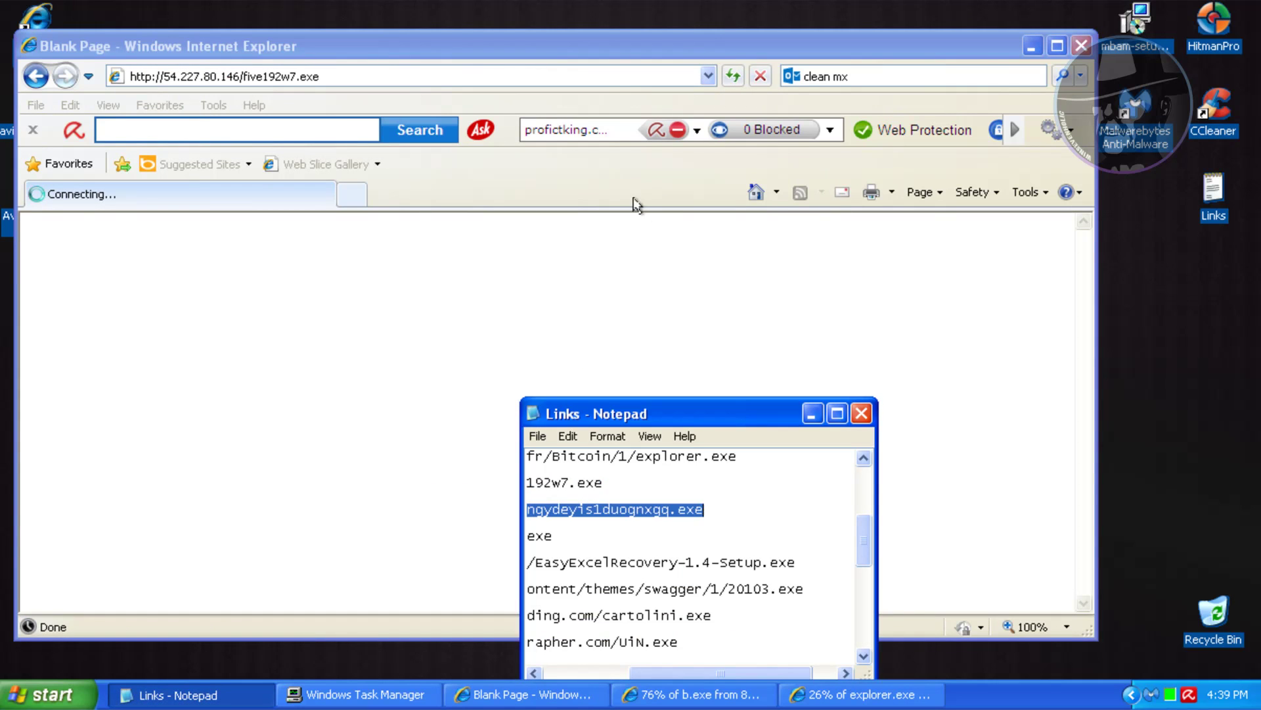
Step: Examine the Avira warning page for 54.227.80.146/five192w7.exe and highlight the file name in the requested URL
click(630, 172)
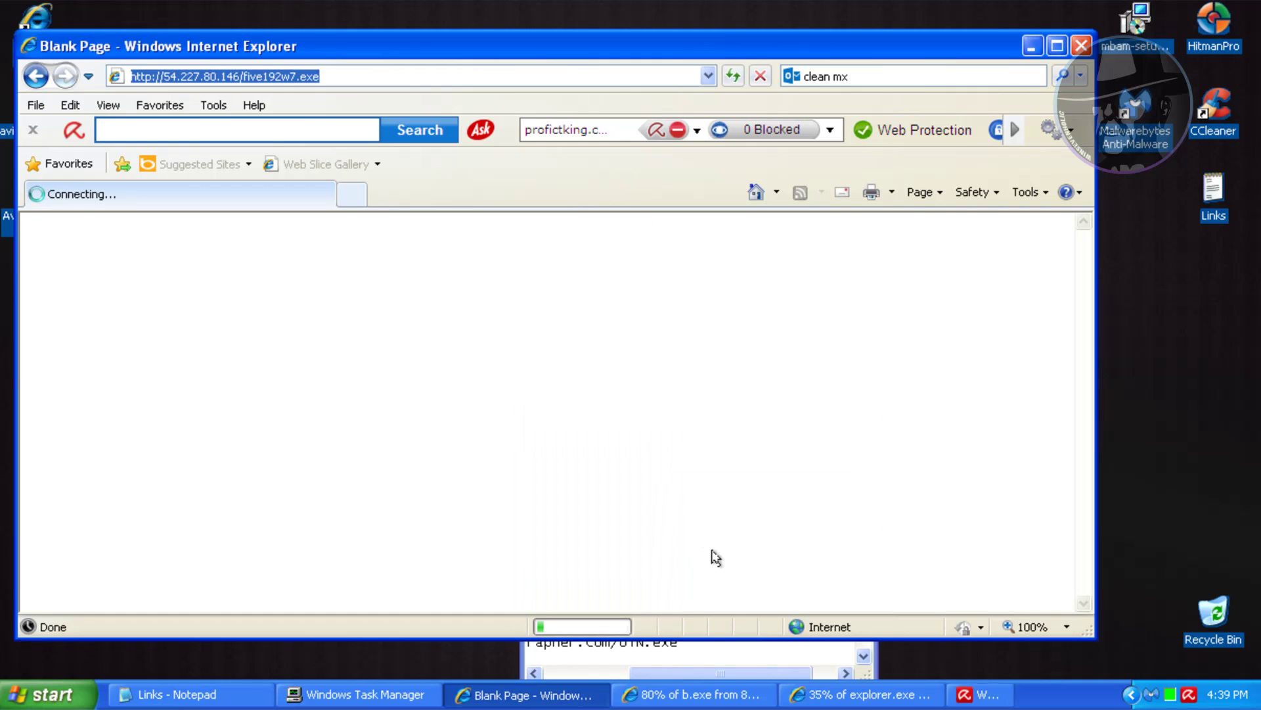
click(631, 569)
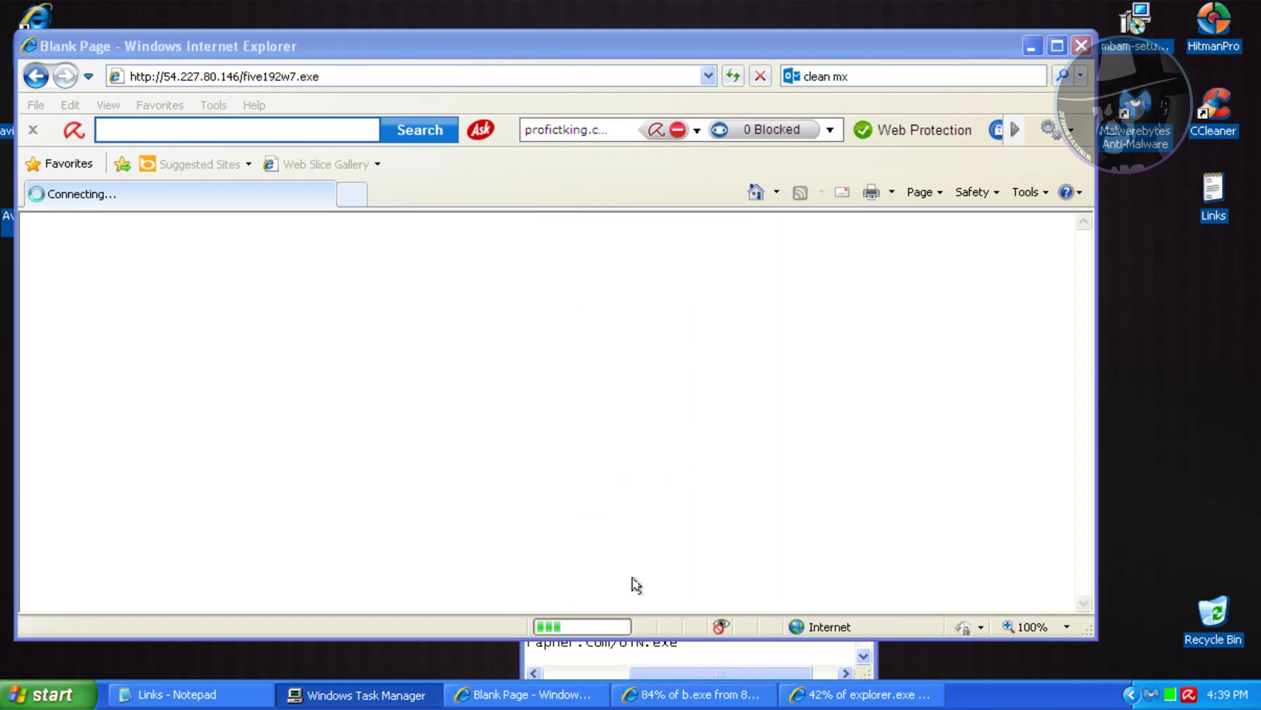
drag(512, 505, 620, 507)
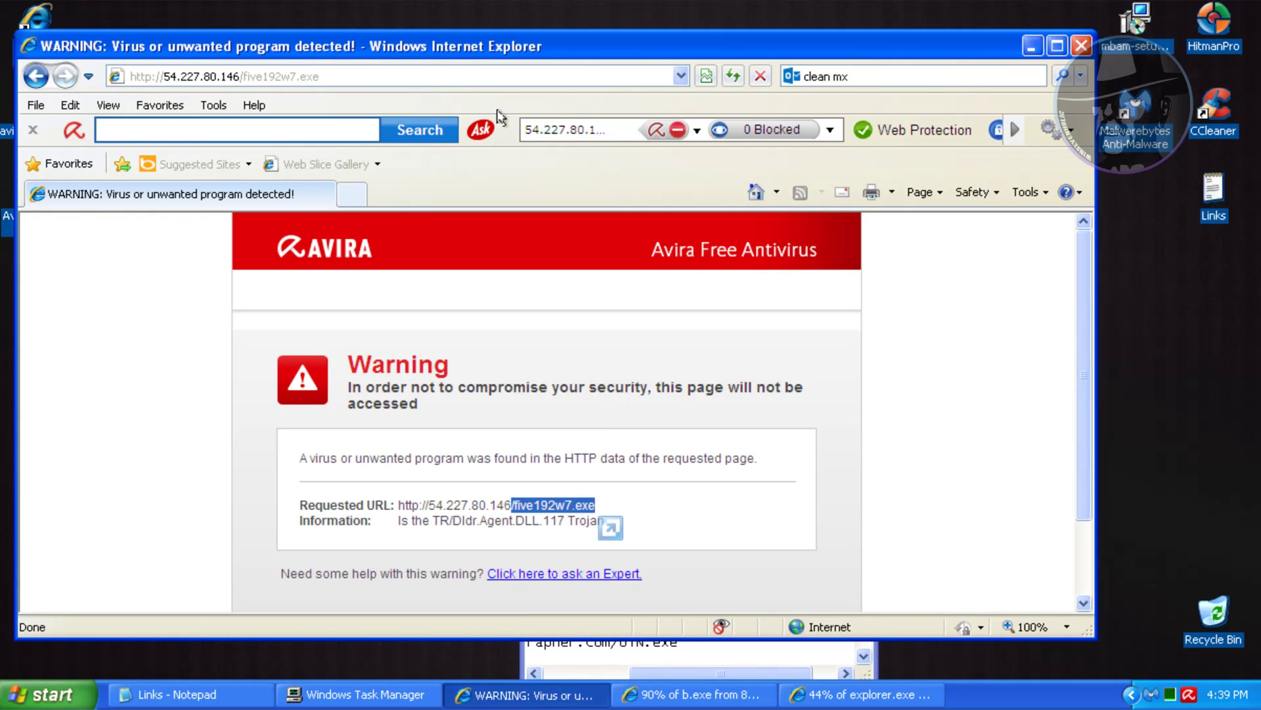
Step: Open bddx1.newyx.net/yongydeyis1duognxgq.exe, copy the 81.177.170.217/sk.exe link from the Links file, and choose to run the offered download
text(bddx1.newyx.net/yongydeyis1duognxgq.exe)
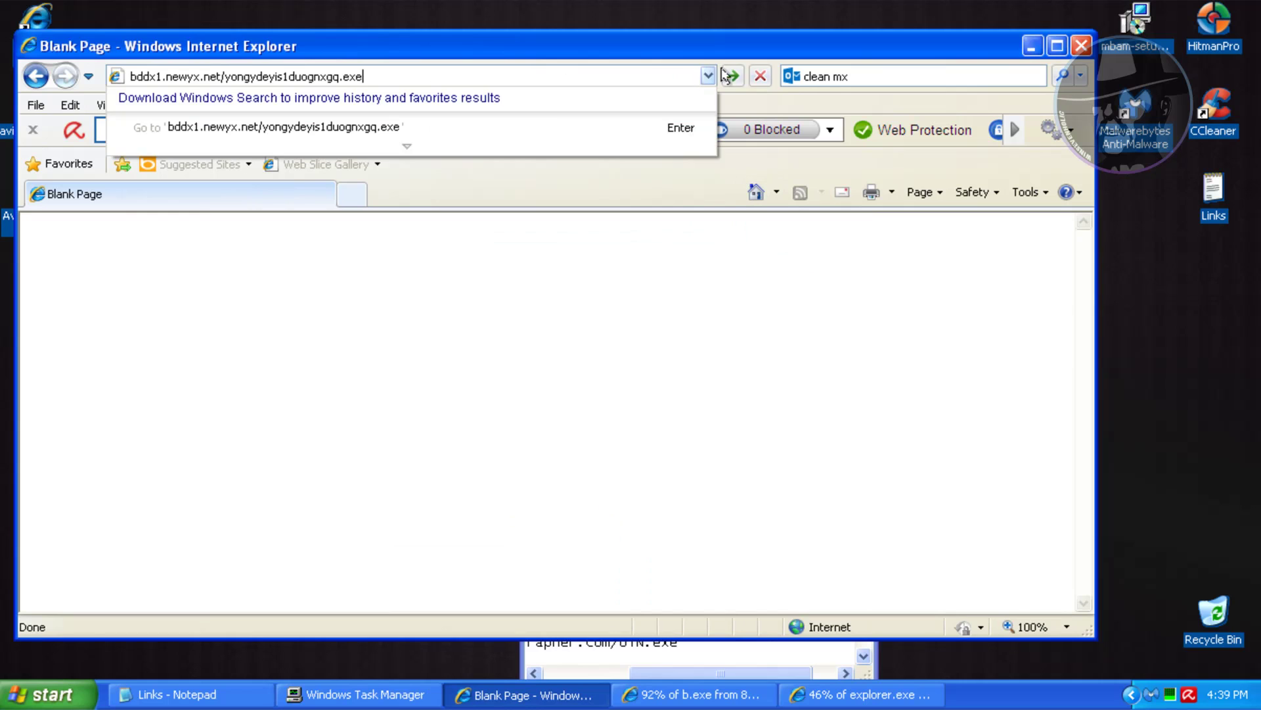
click(730, 76)
click(168, 695)
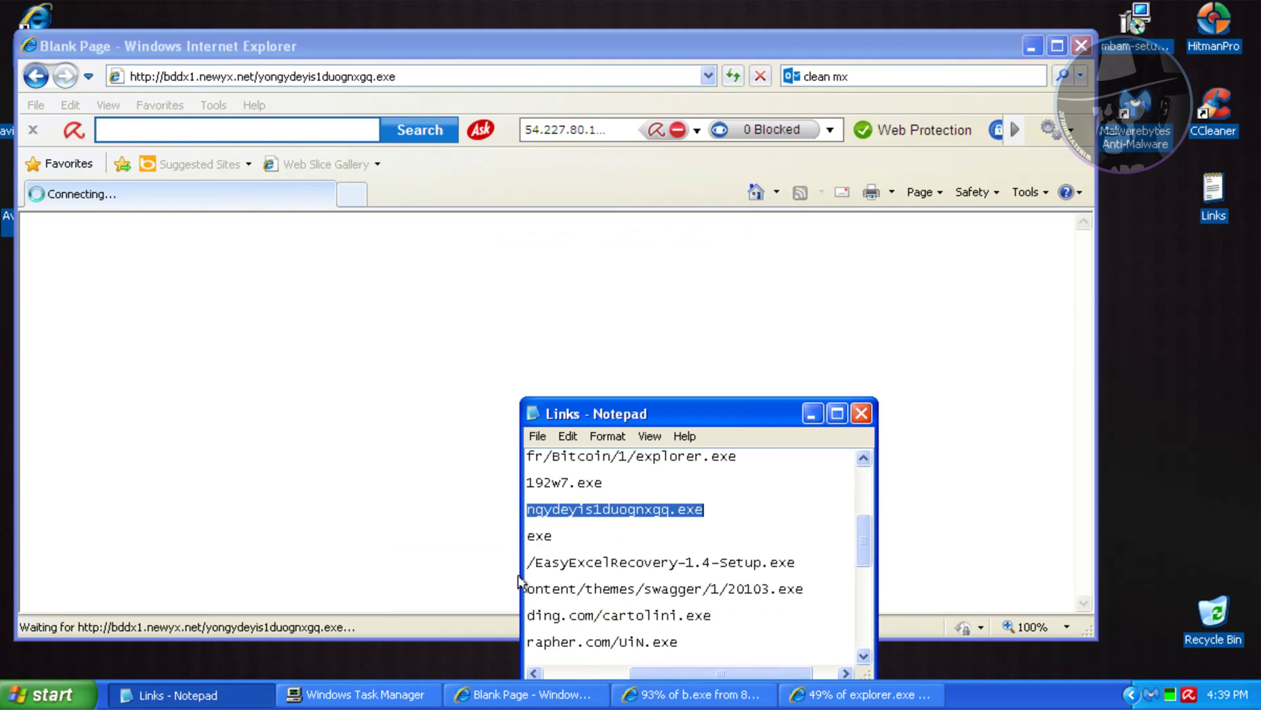
double_click(650, 536)
key(ctrl+c)
scroll(649, 546, down, 3)
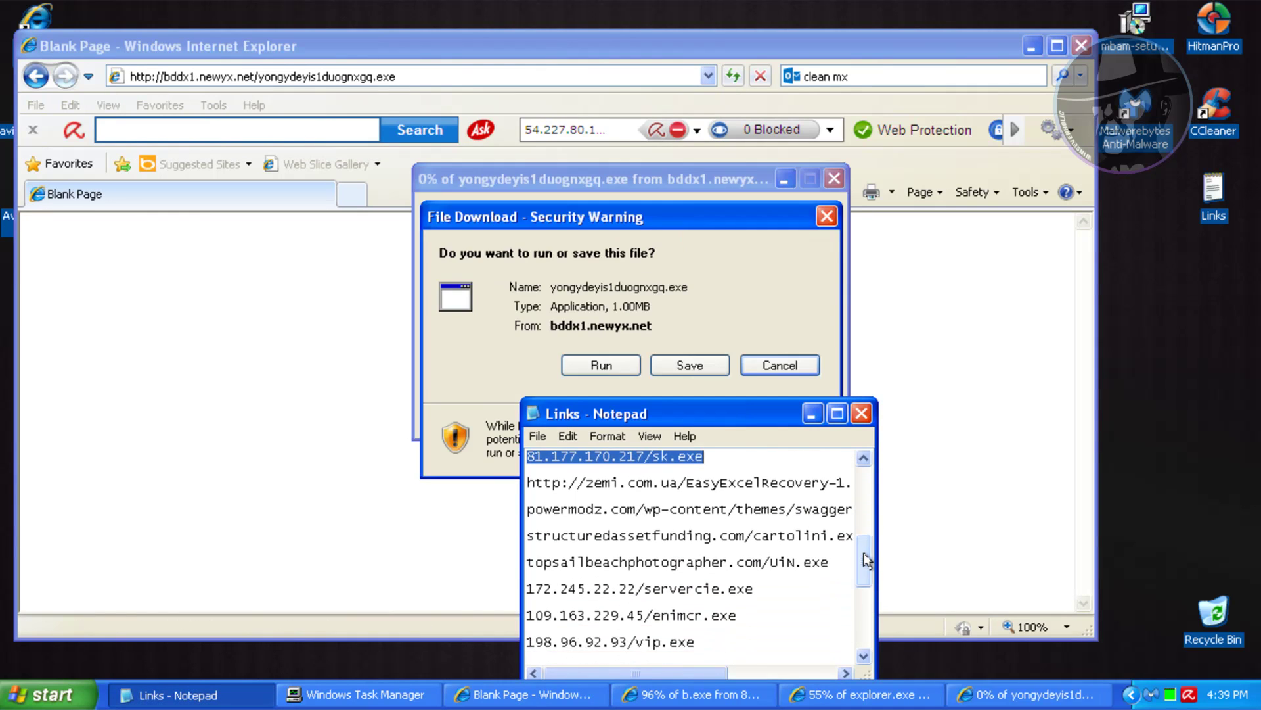
click(600, 363)
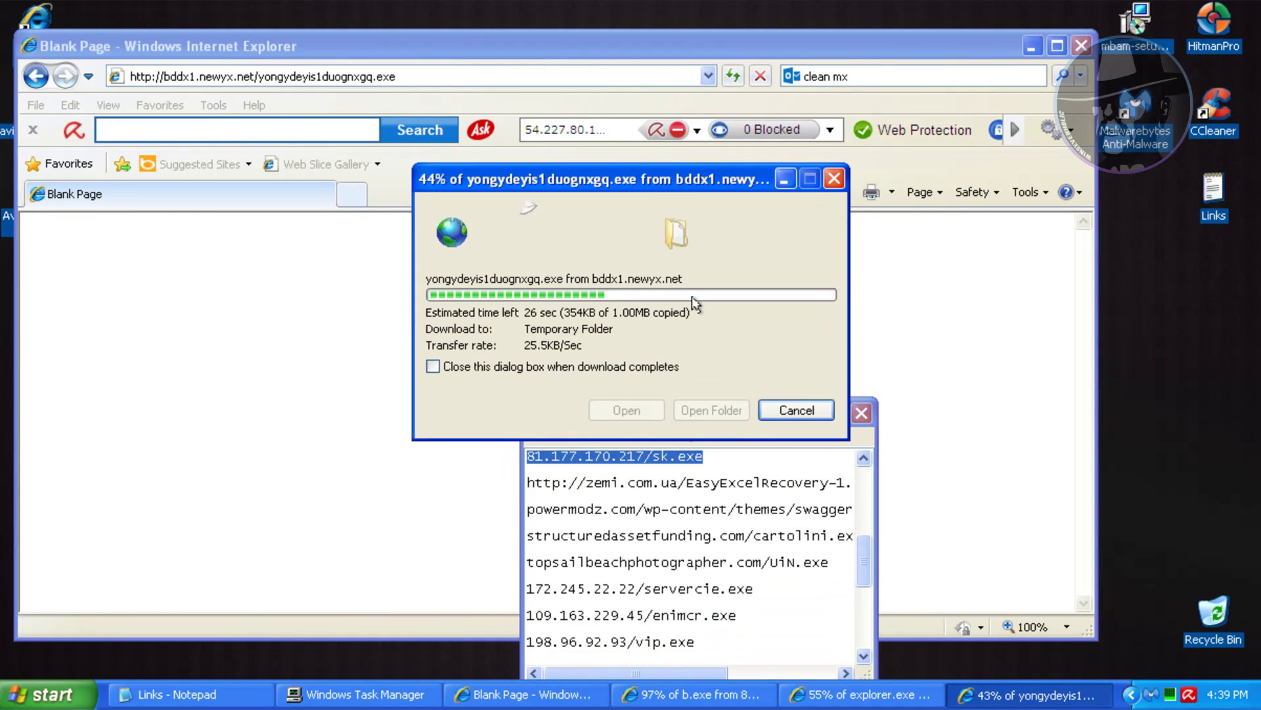
Step: Bring up the b.exe download from 81.17.28.154 and run the file despite the unknown publisher
click(683, 695)
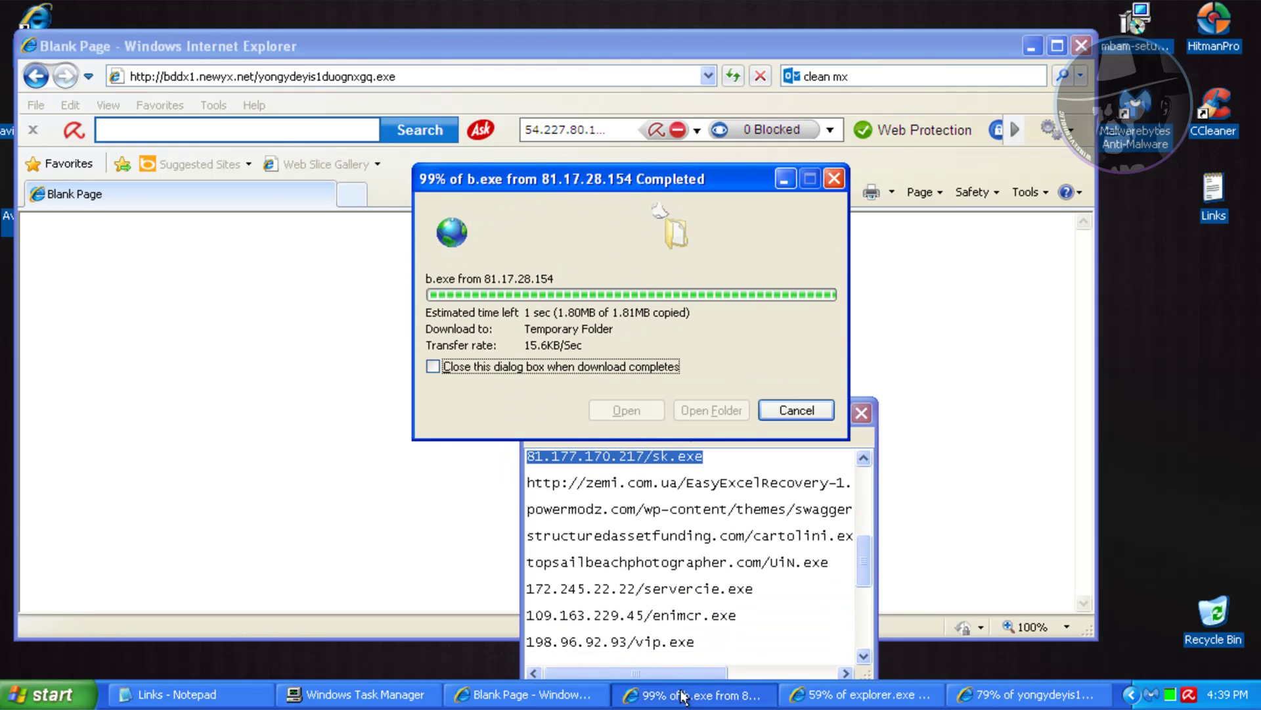
click(634, 566)
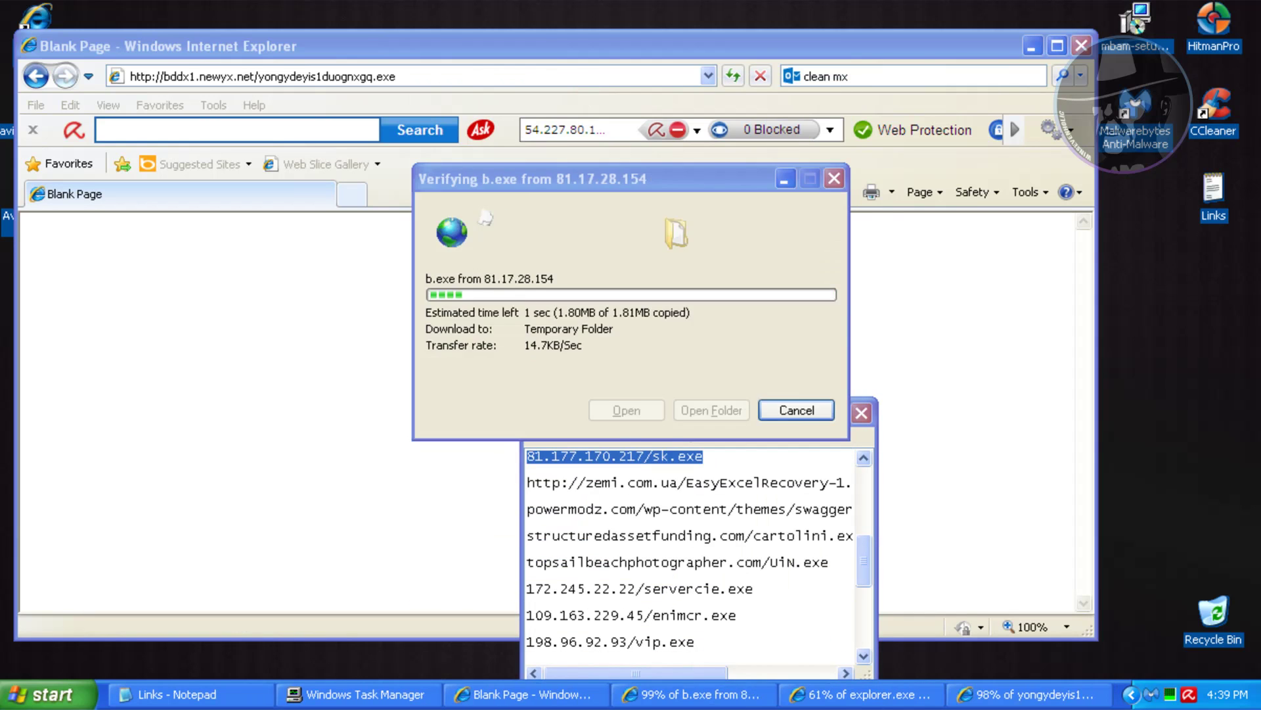
click(677, 310)
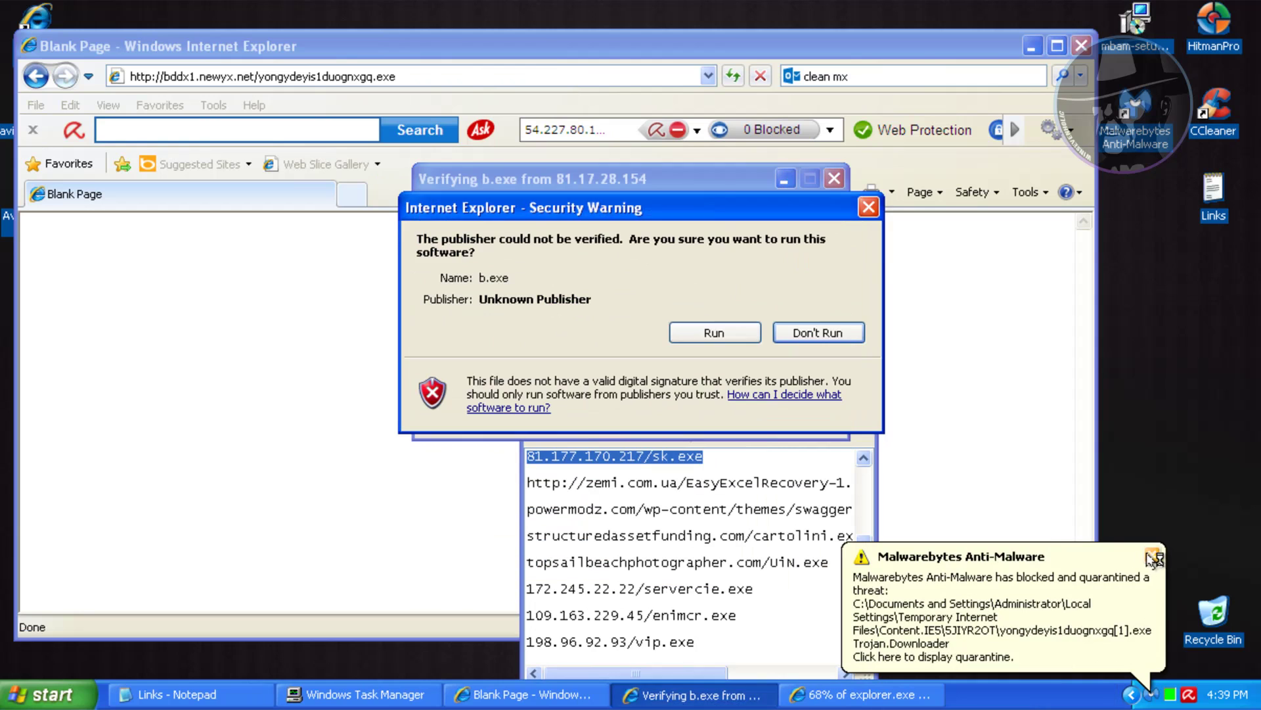
click(714, 333)
click(636, 406)
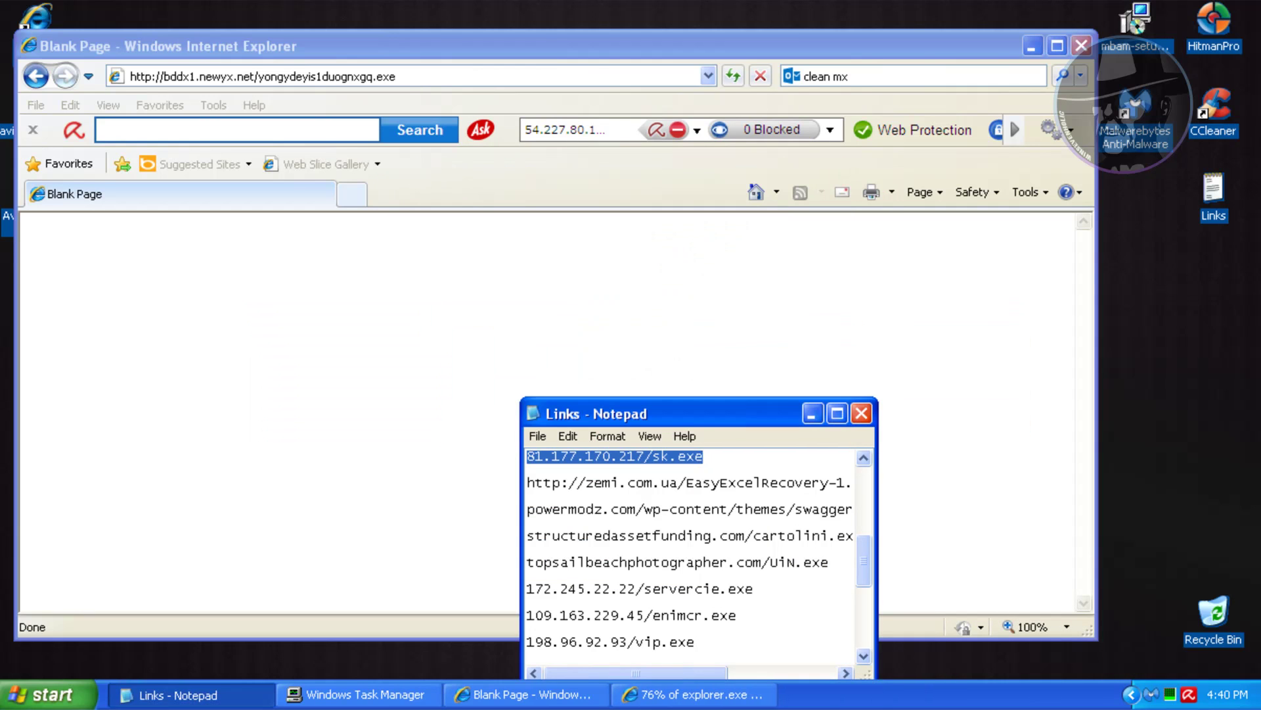
Step: Open 81.177.170.217/sk.exe in the browser and copy the zemi.com.ua EasyExcelRecovery link from the Links file
click(504, 73)
key(ctrl+v)
key(Return)
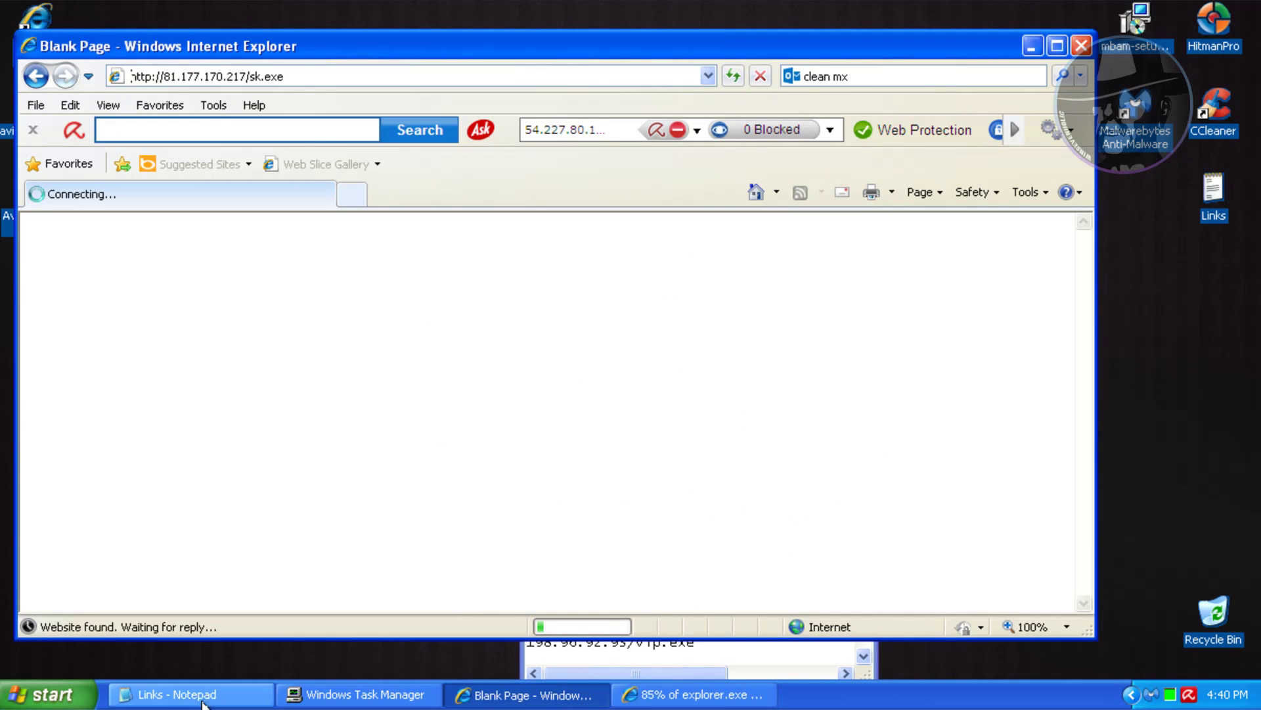
click(178, 695)
double_click(610, 485)
key(ctrl+c)
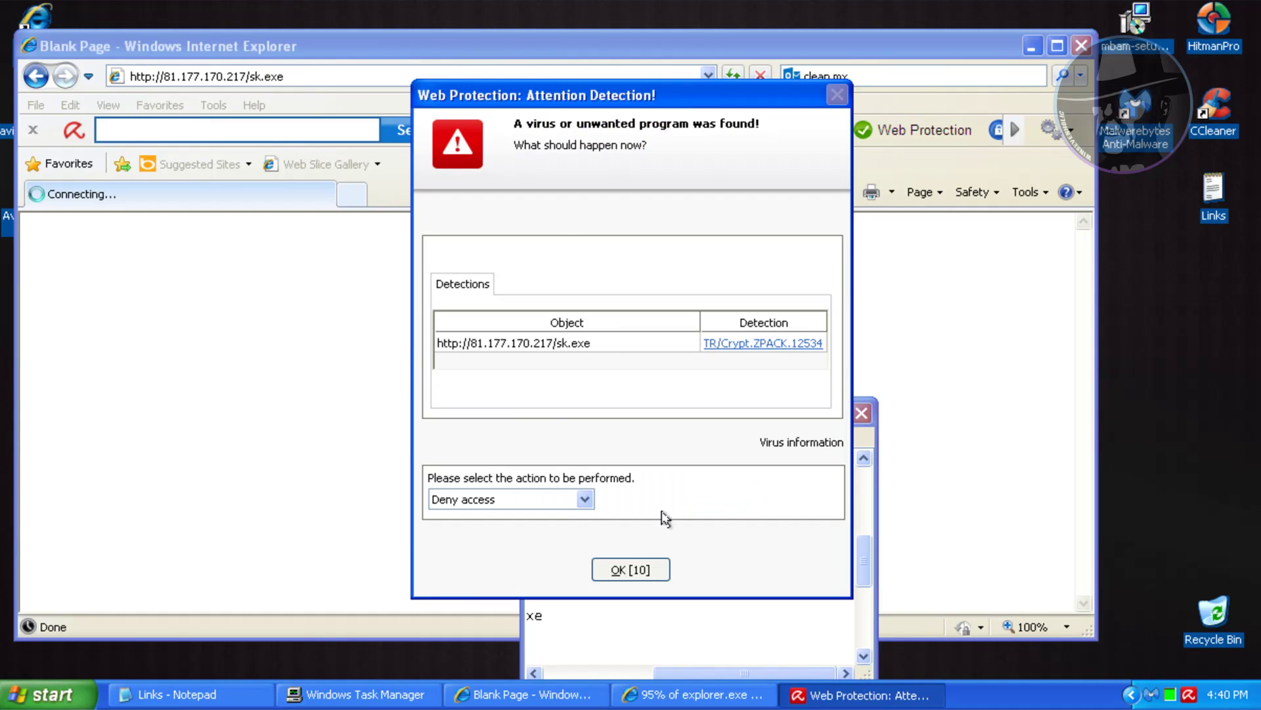
Step: Deny access to sk.exe, open zemi.com.ua/EasyExcelRecovery-1.4-Setup.exe, and select the 20103.exe link in the Links file
click(632, 569)
click(506, 41)
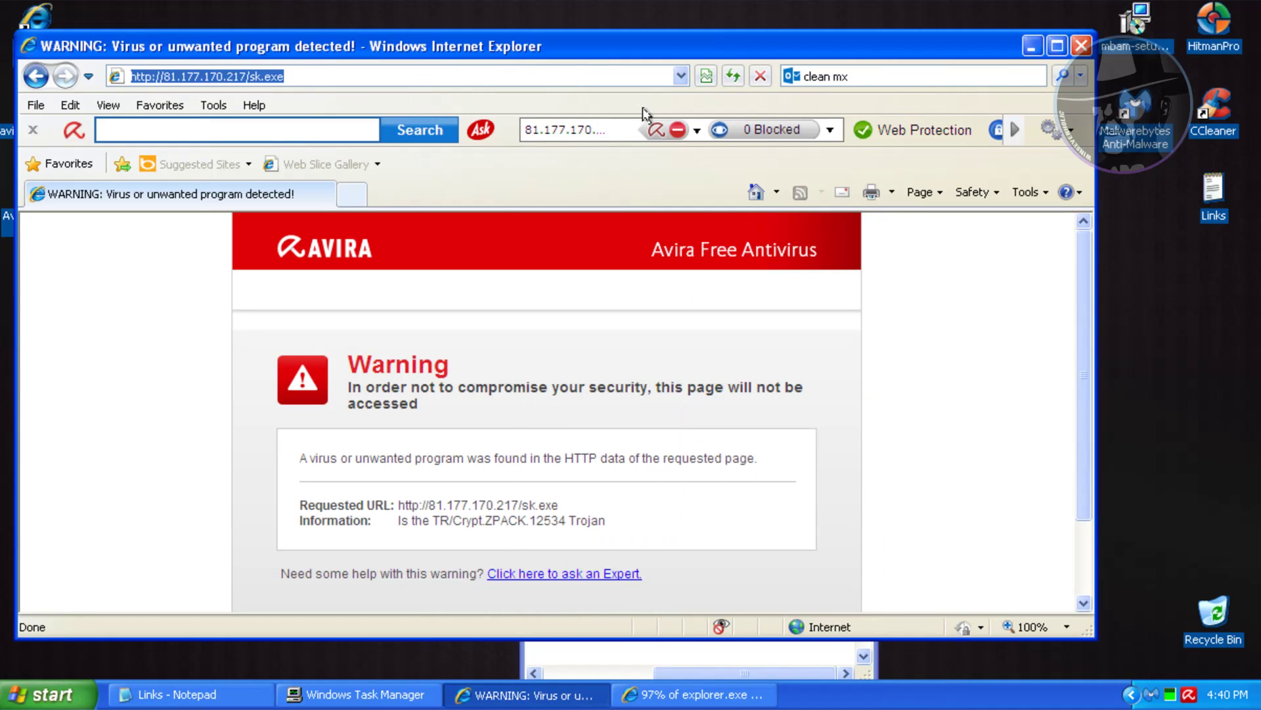
click(745, 189)
key(ctrl+v)
key(Return)
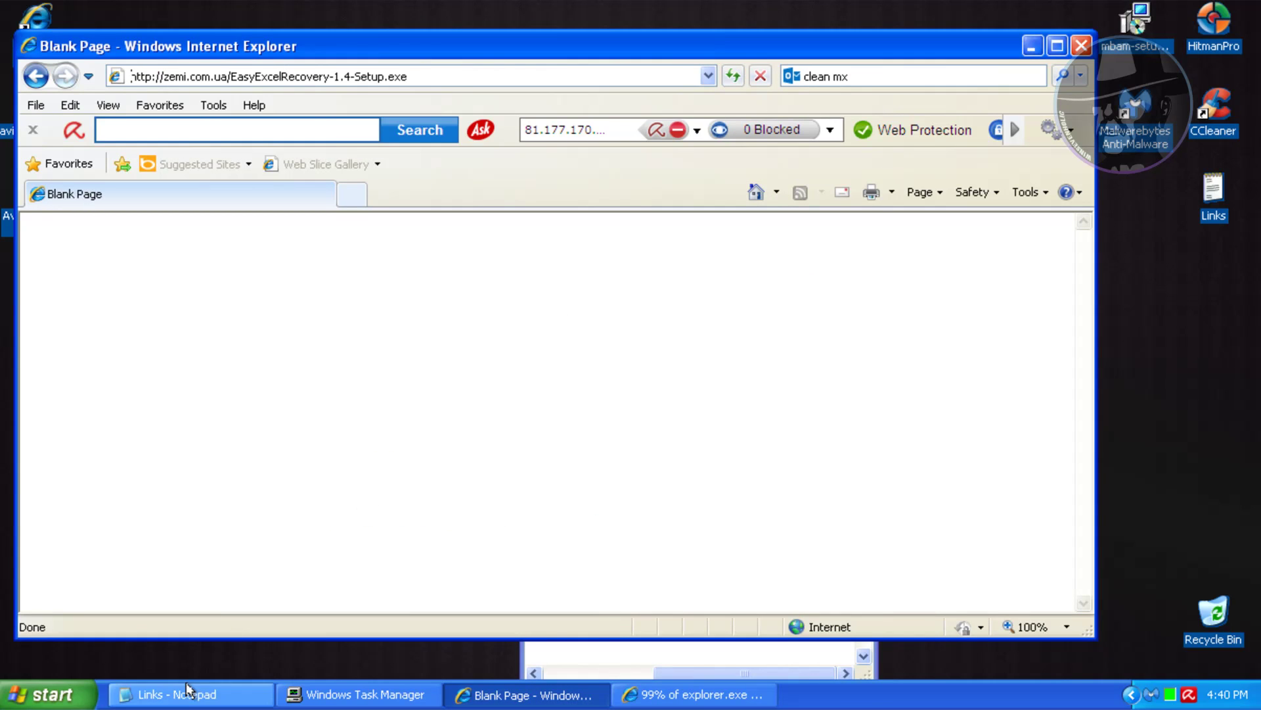
click(188, 694)
double_click(564, 510)
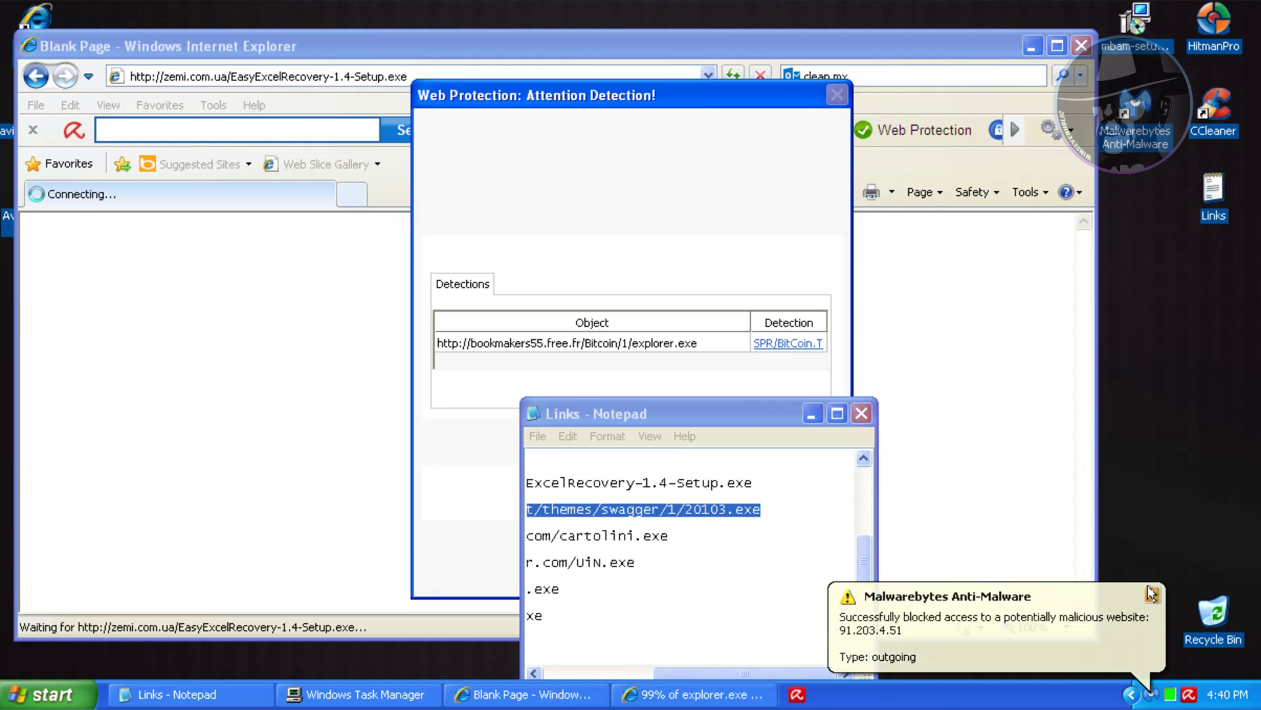
Step: Dismiss the blocked-website notification, deny access to the detected explorer.exe, and run the downloaded explorer.exe
click(1152, 593)
click(625, 565)
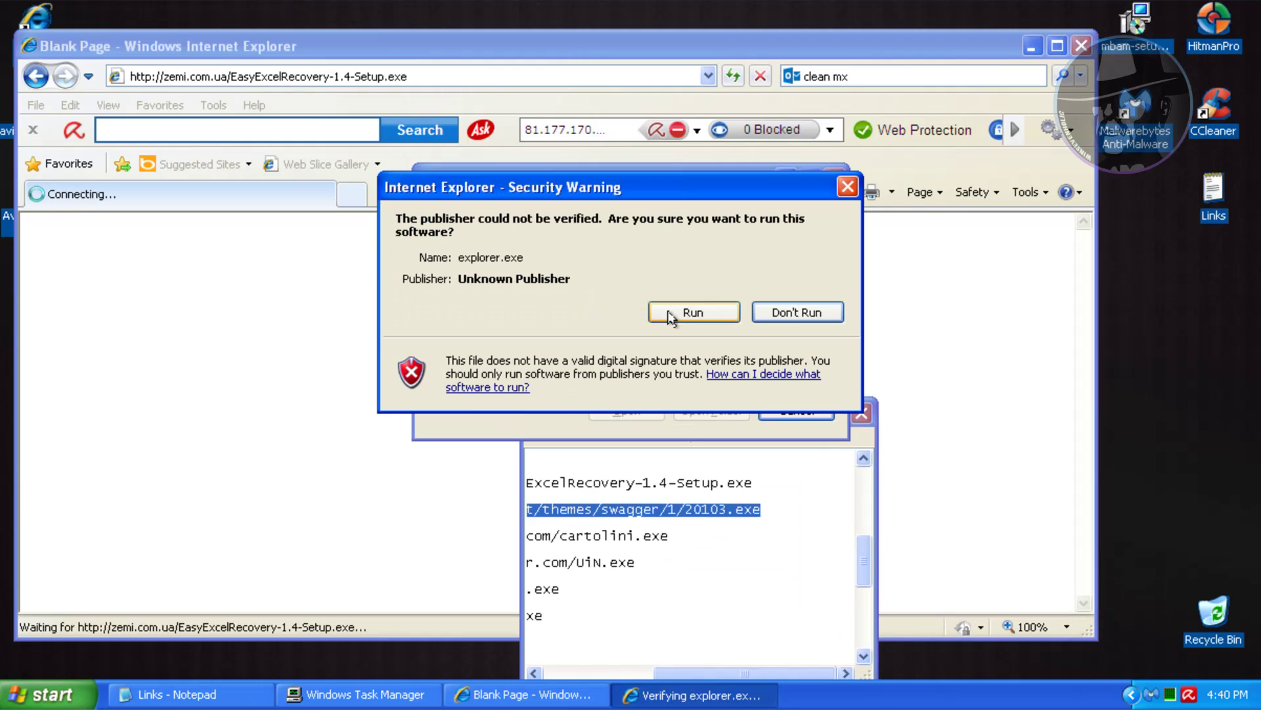
click(671, 315)
click(636, 402)
Step: Open powermodz.com/wp-content/themes/swagger/1/20103.exe, select the cartolini.exe link in the Links file, and run the 20103.exe download
click(690, 76)
text(powermodz.com/wp-content/themes/swagger/1/20103.exe)
key(Return)
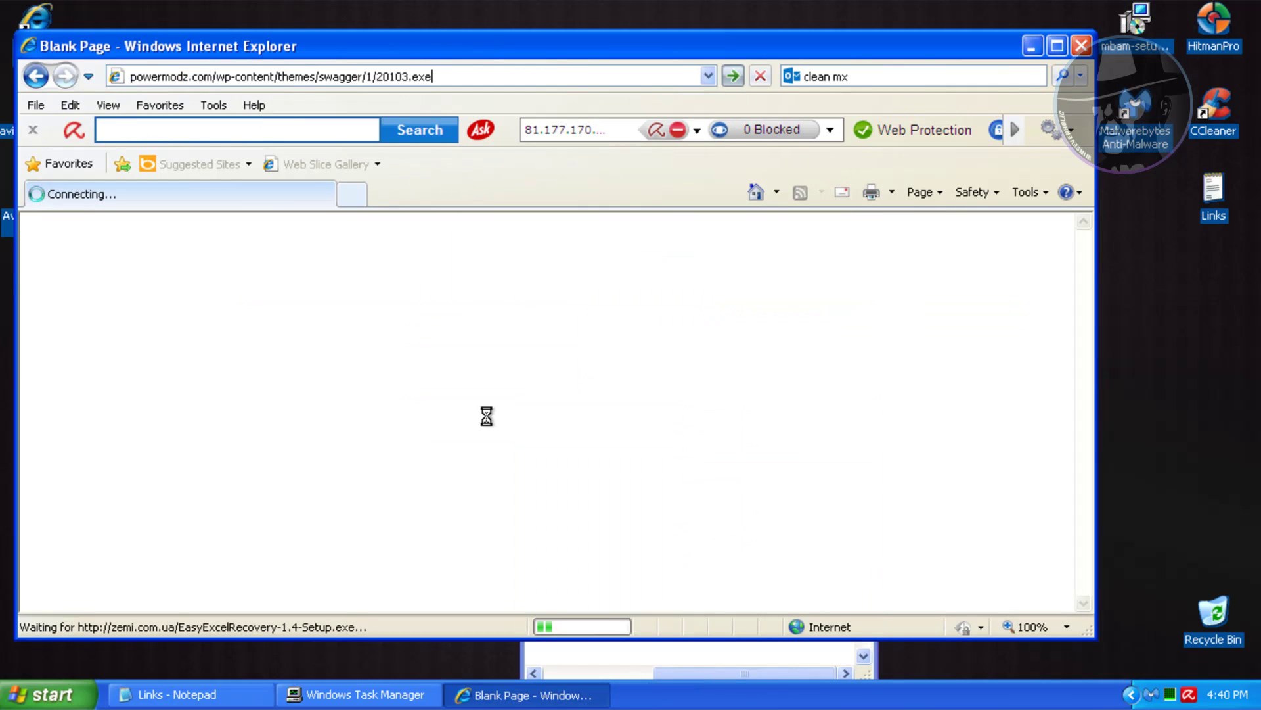
click(187, 694)
double_click(563, 537)
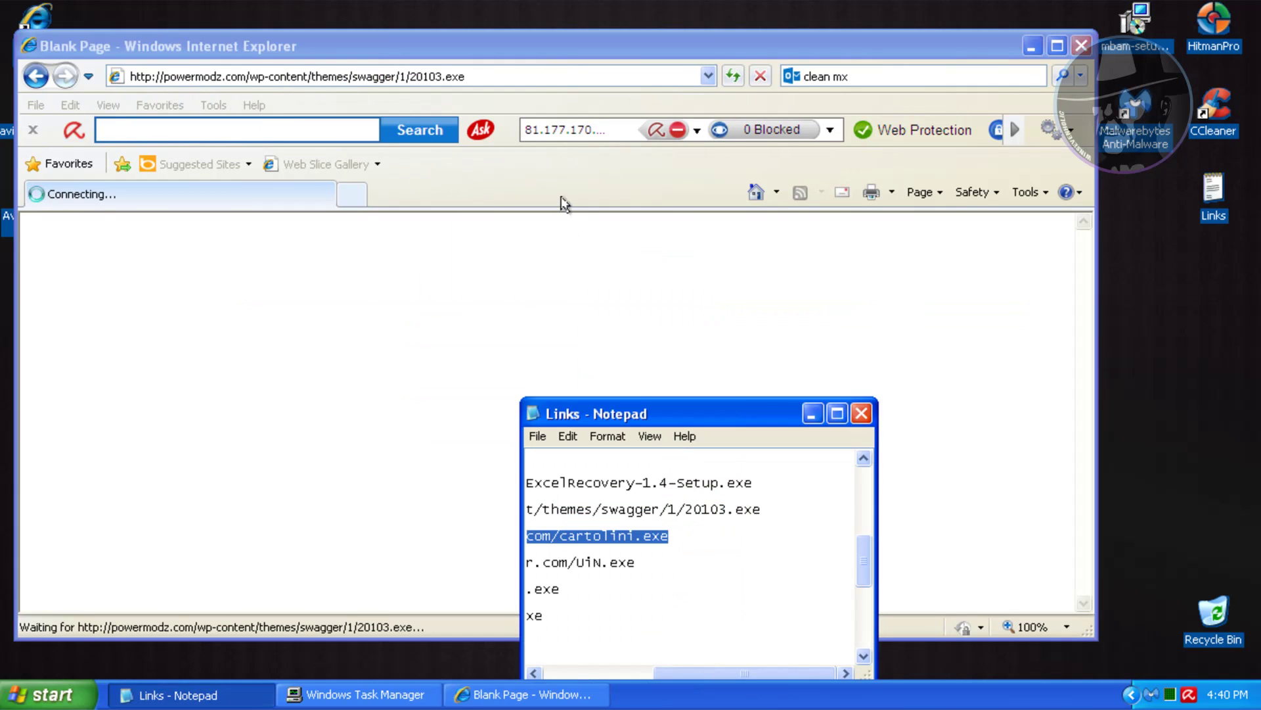
click(600, 365)
Step: Open structuredassetfunding.com/cartolini.exe and select the UiN.exe link in the Links file
click(474, 82)
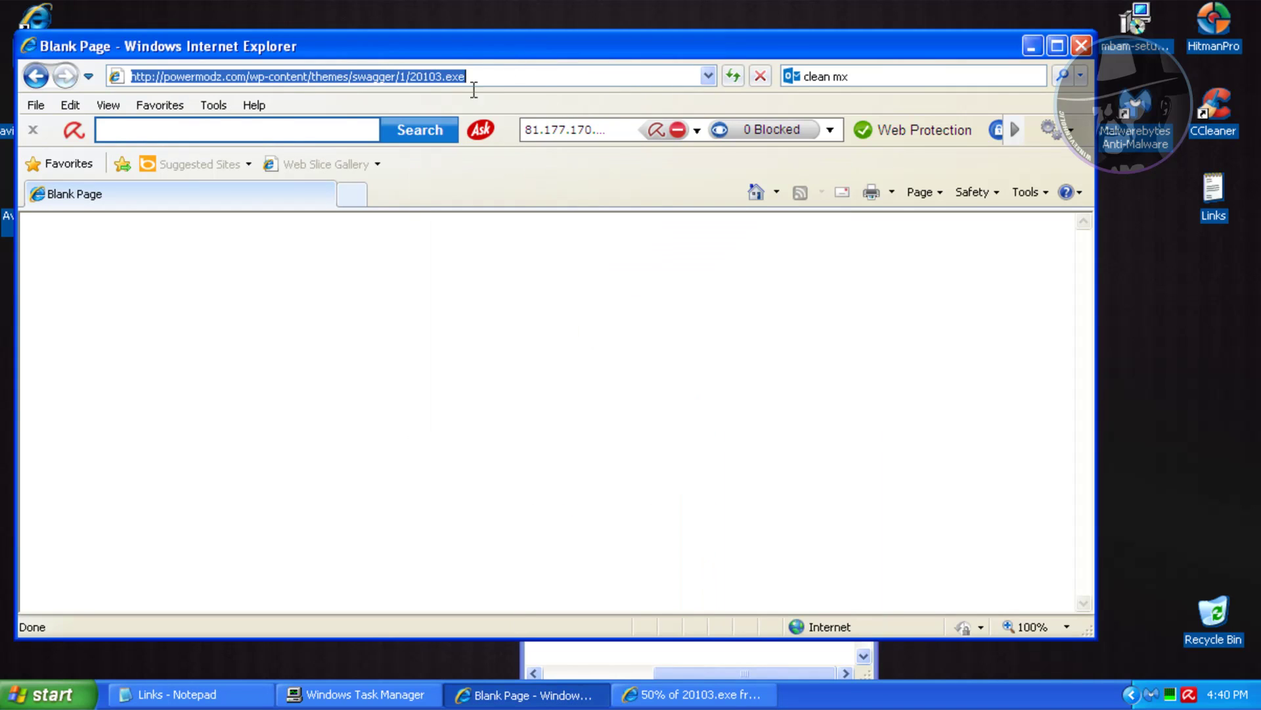
text(structuredassetfunding.com/cartolini.exe)
key(Return)
click(598, 558)
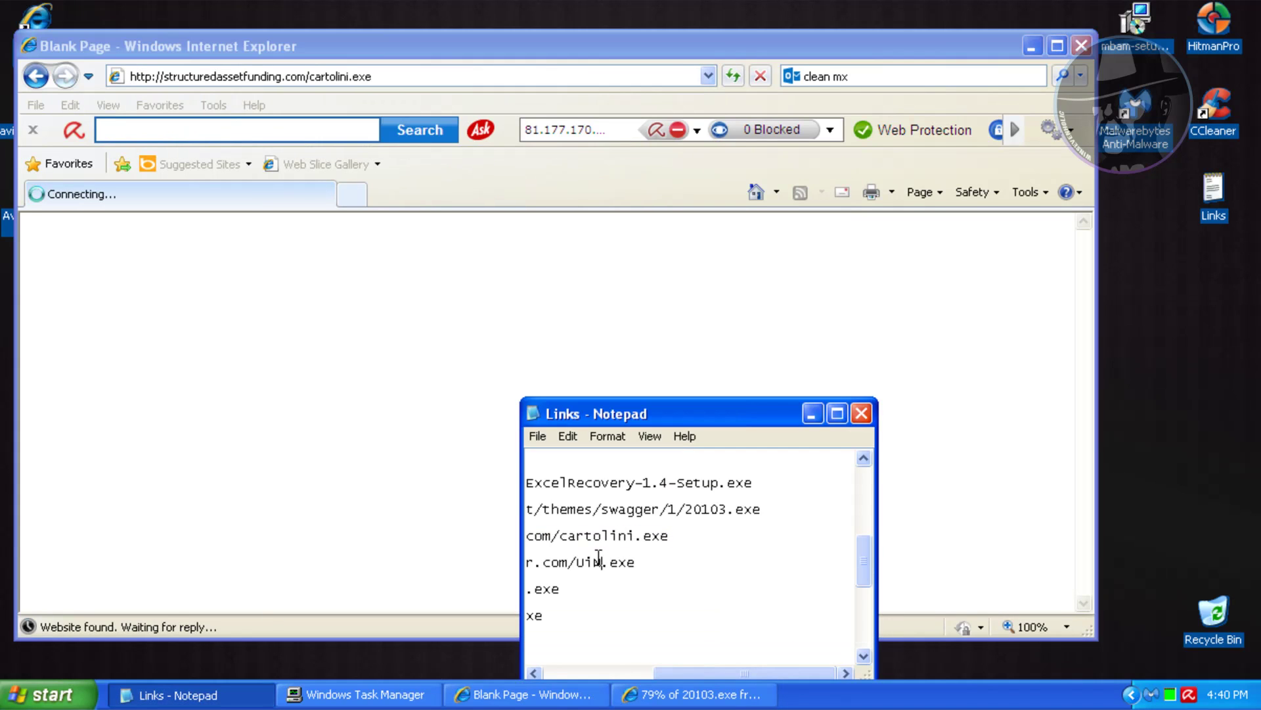
drag(863, 561, 864, 583)
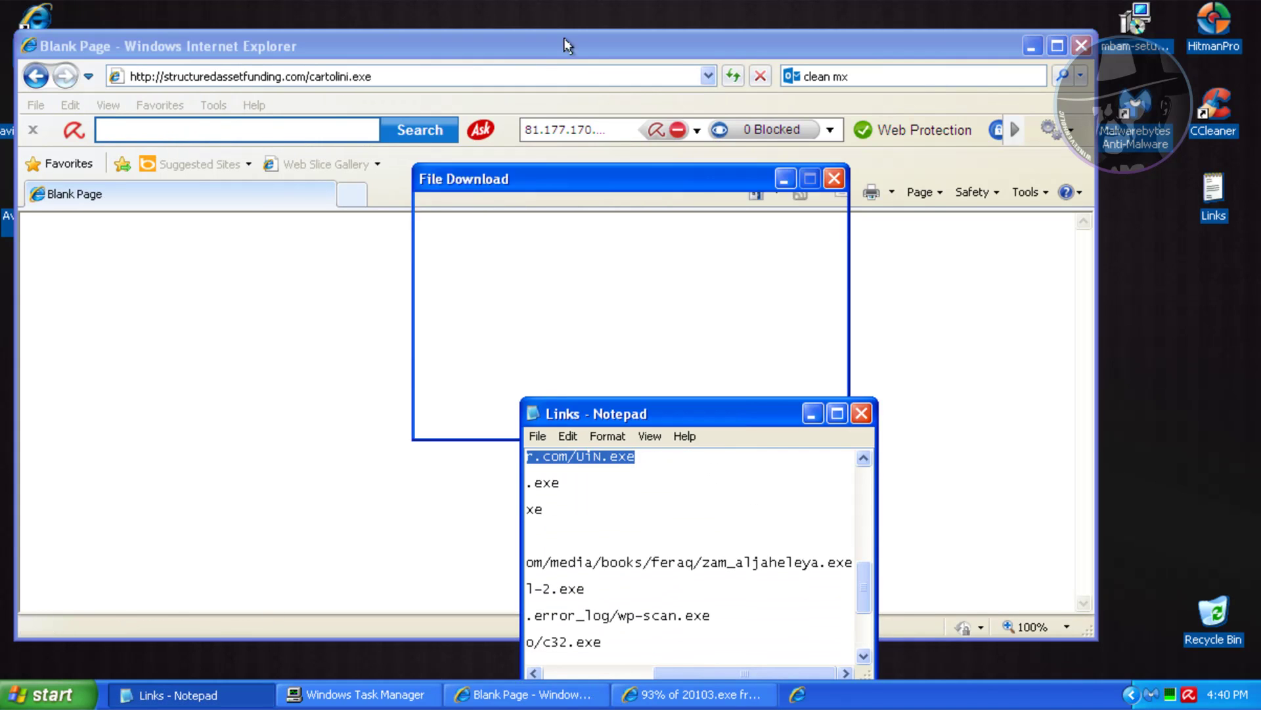
click(565, 77)
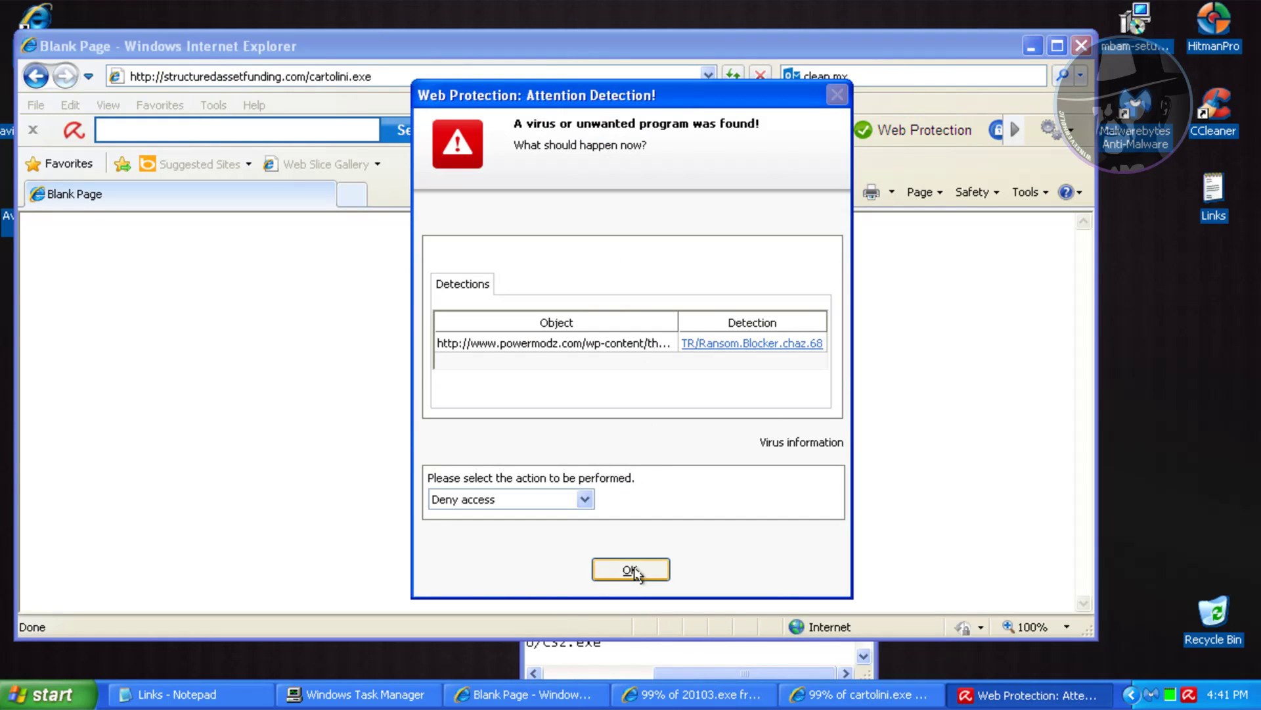
Step: Deny access to the detected 20103.exe and cartolini.exe, answer the run prompts, and dismiss the quarantine notification
click(628, 568)
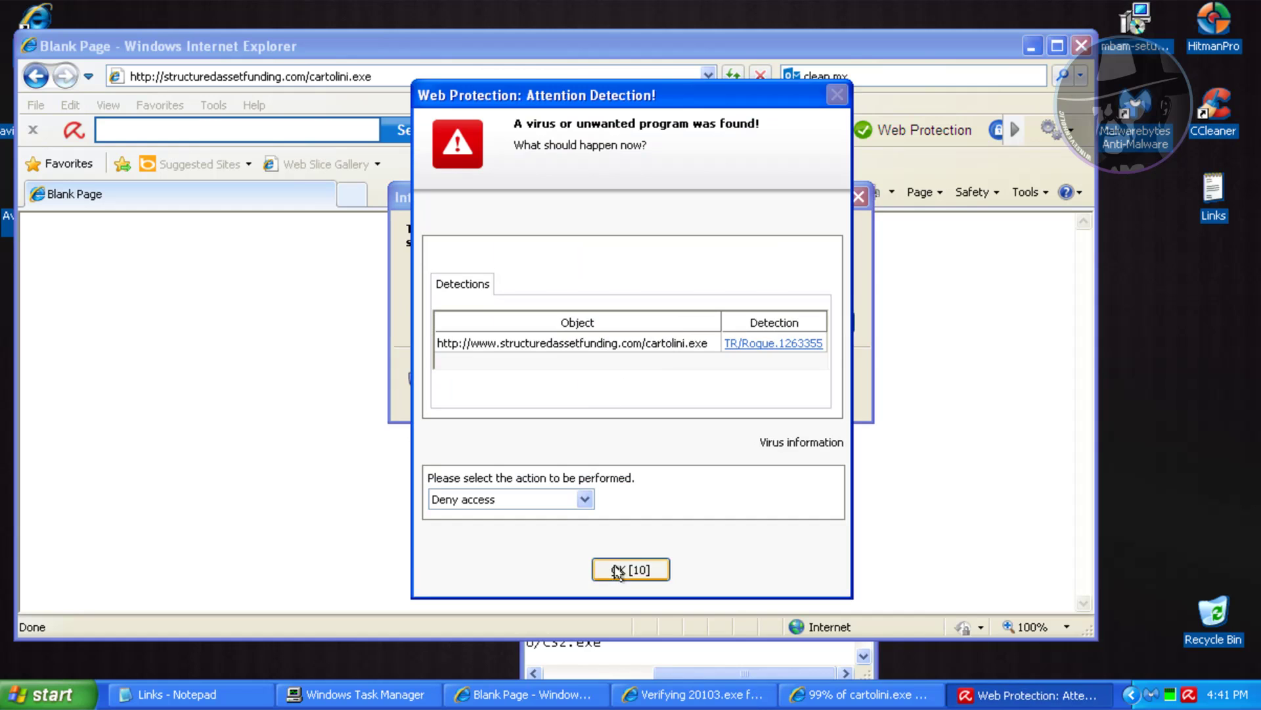
click(608, 569)
click(672, 291)
click(700, 321)
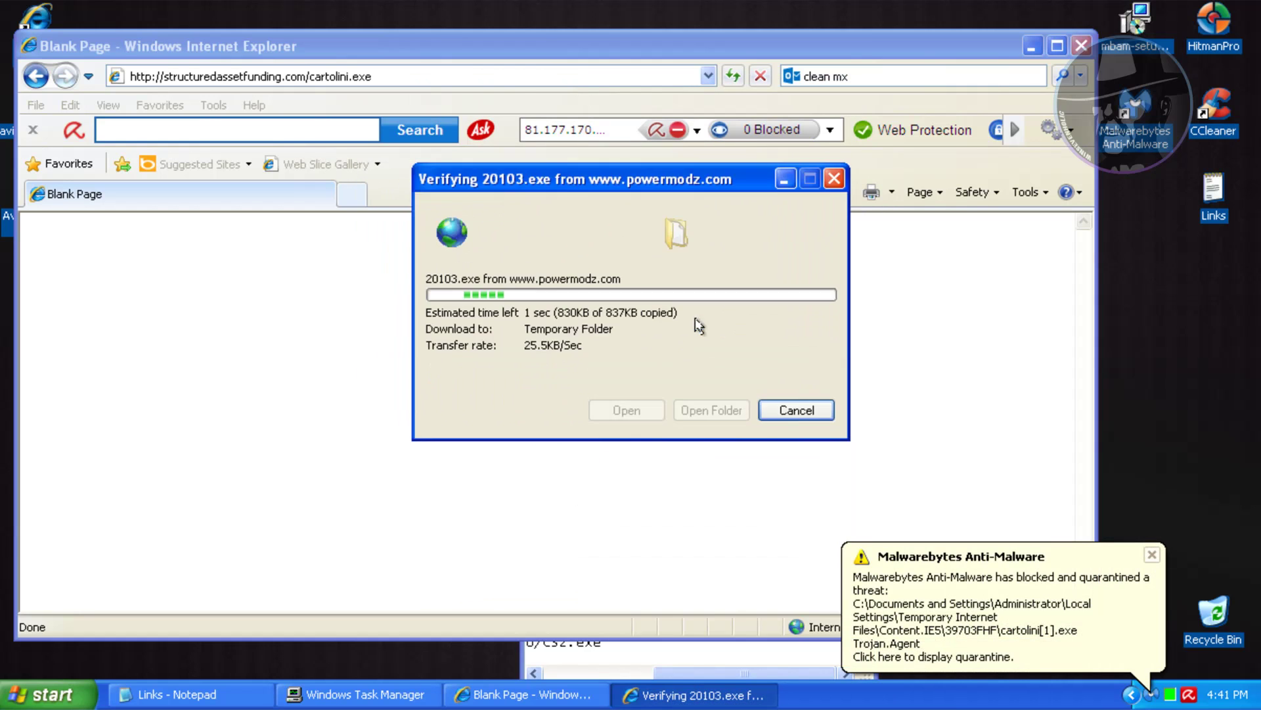
click(1151, 557)
Step: Open topsailbeachphotographer.com/UiN.exe, return to the blank home page, and open 172.245.22.22/servercie.exe
click(451, 51)
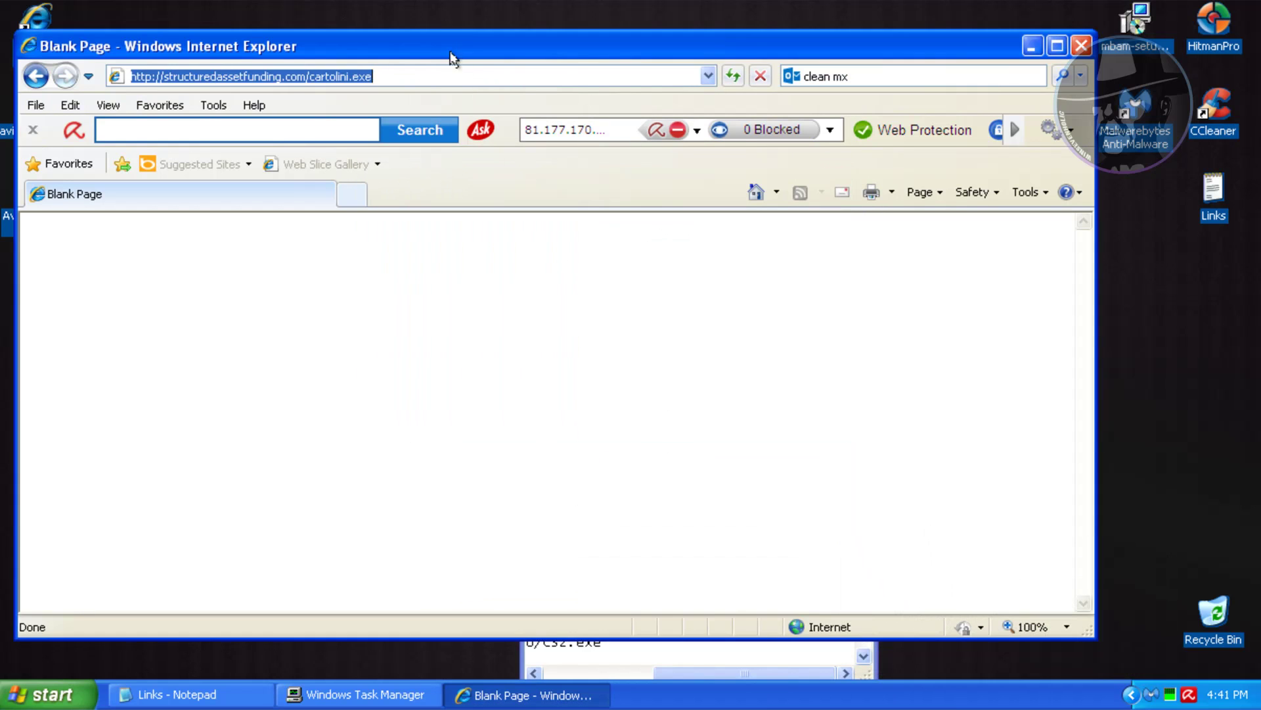
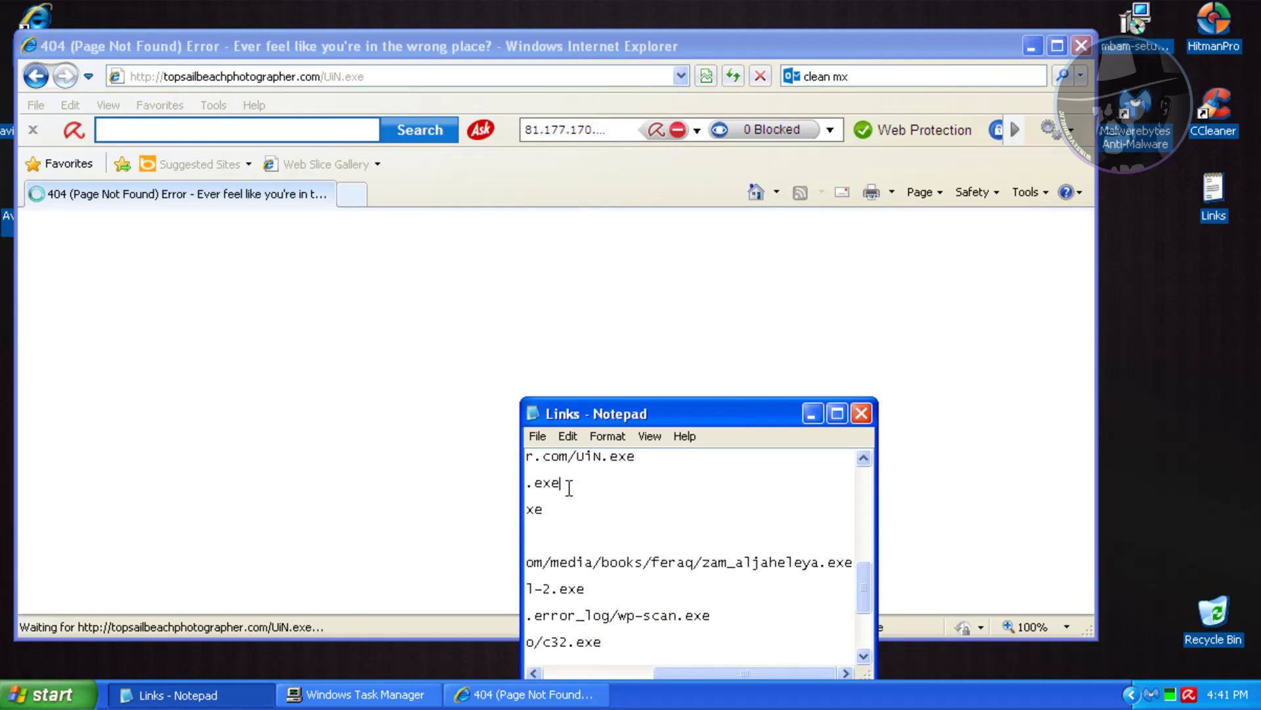
click(755, 184)
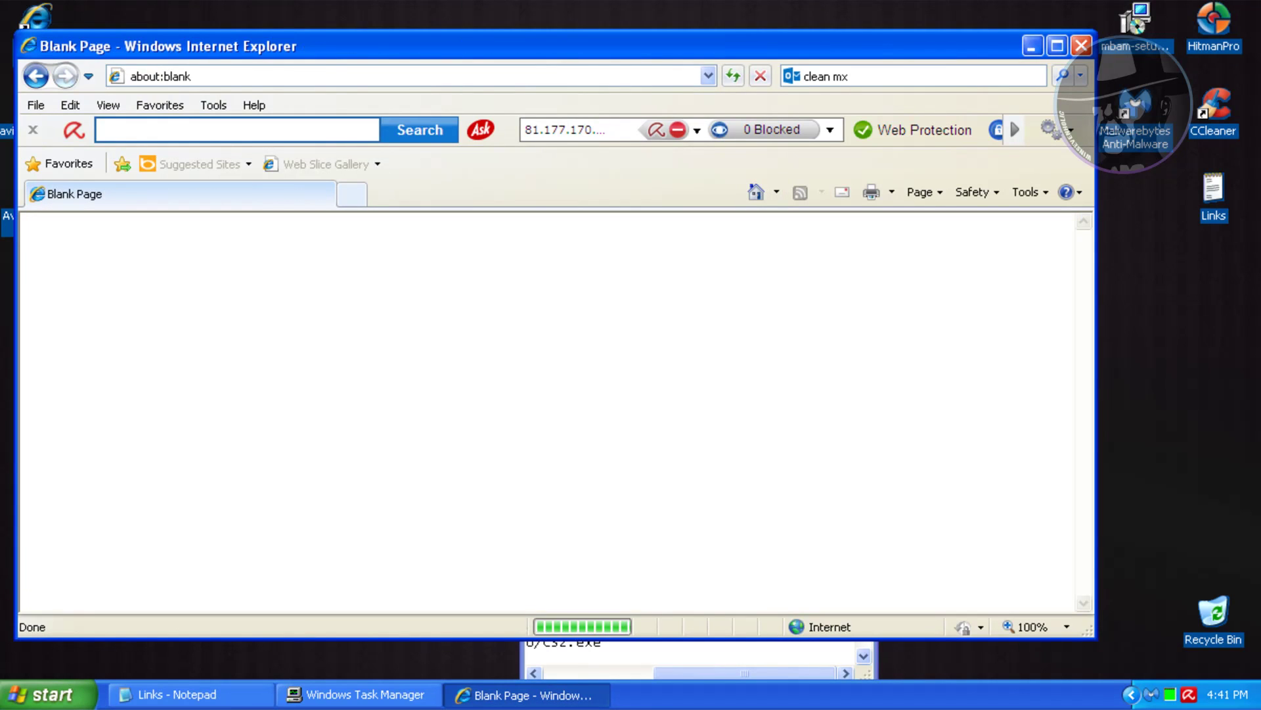
click(518, 81)
text(172.245.22.22/servercie.exe)
key(Return)
Step: Run the servercie.exe download and enter 109.163.229.45/enimcr.exe from the Links file as the browser address
key(alt+Tab)
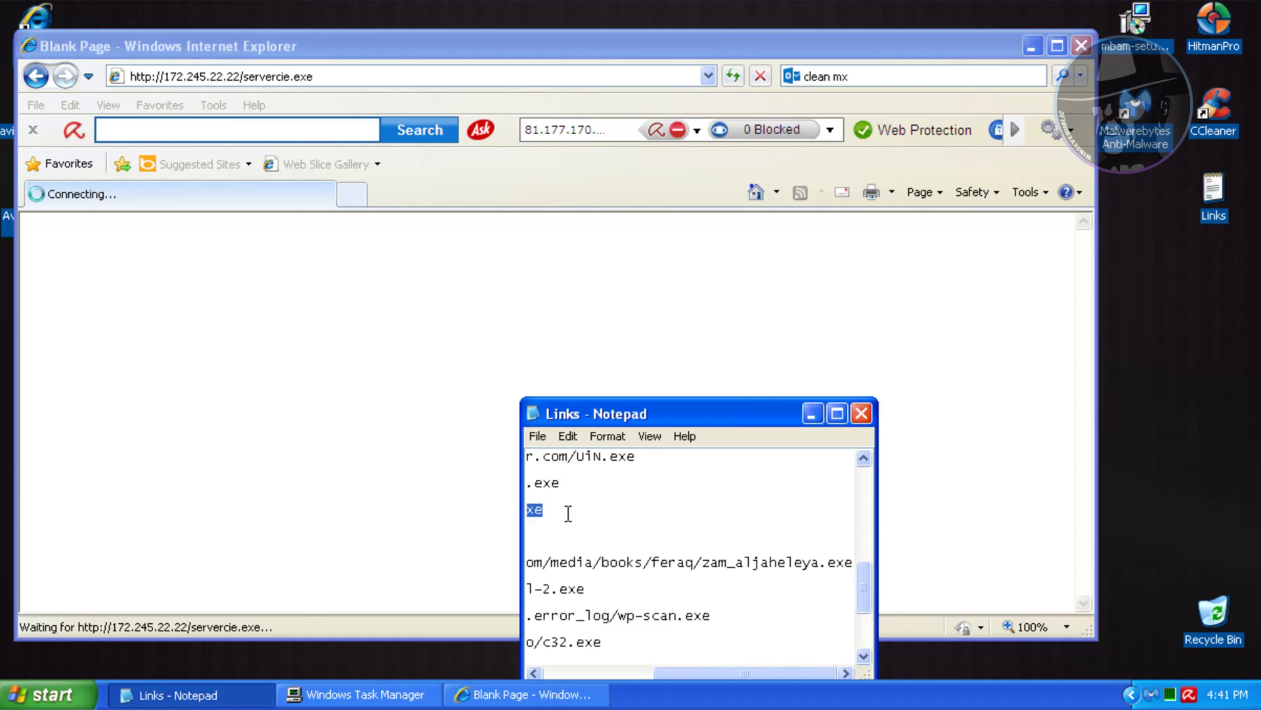
click(594, 363)
click(492, 74)
text(109.163.229.45/enimcr.exe)
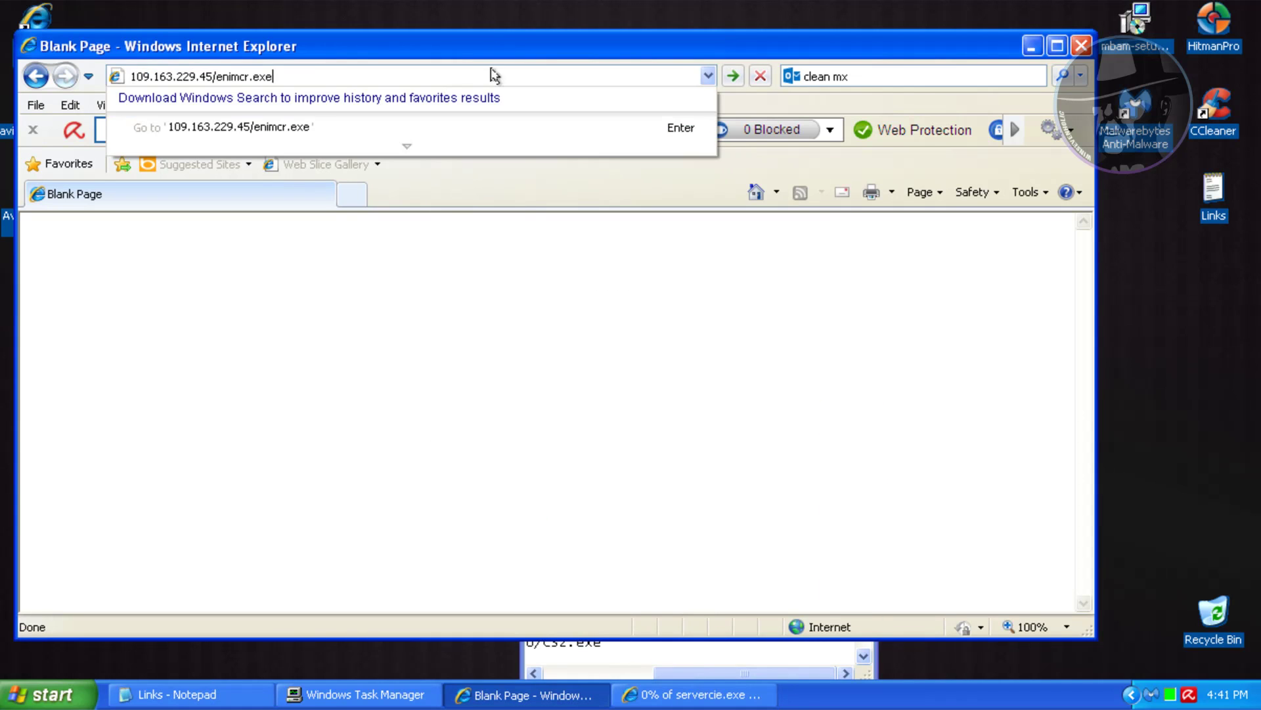
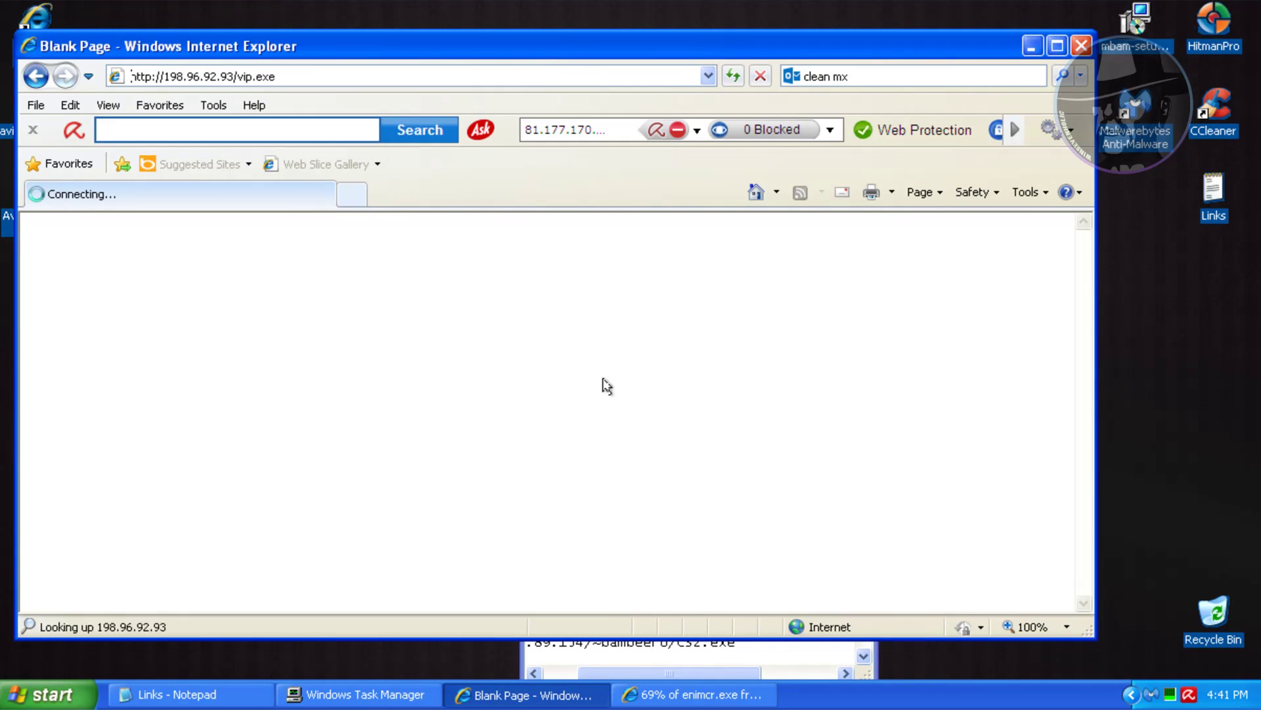
click(225, 695)
double_click(587, 561)
scroll(887, 588, down, 3)
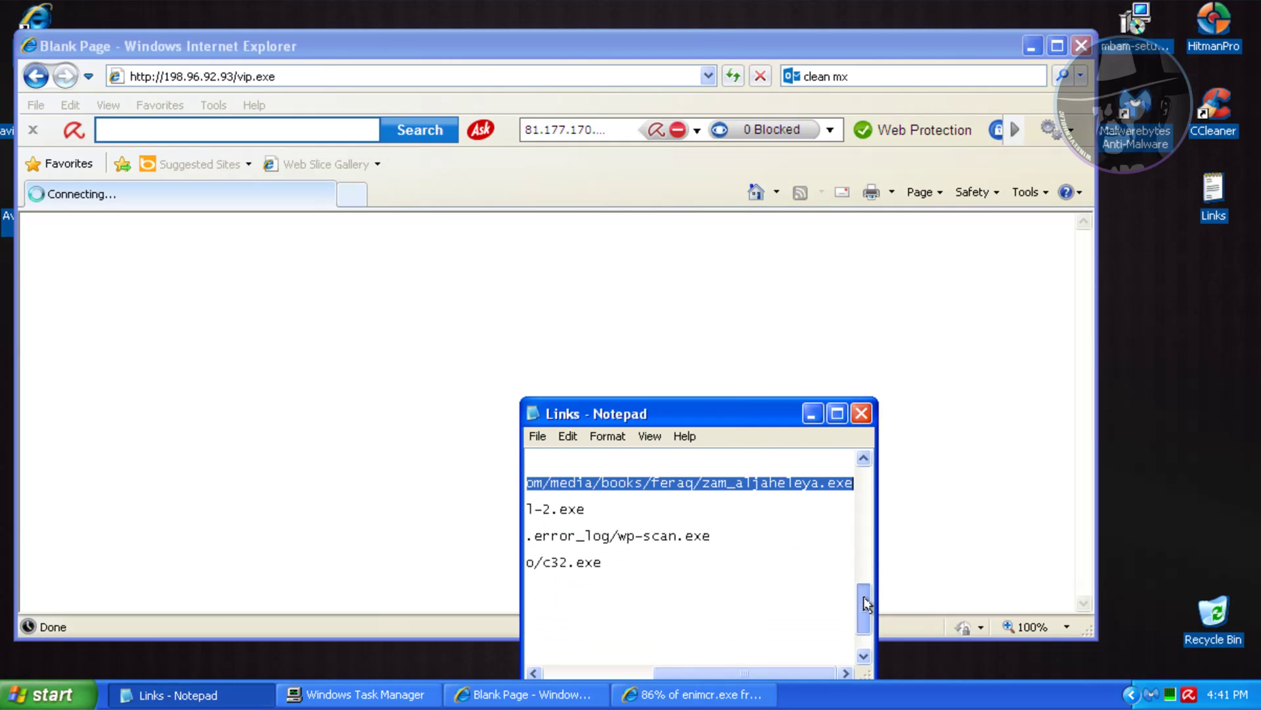
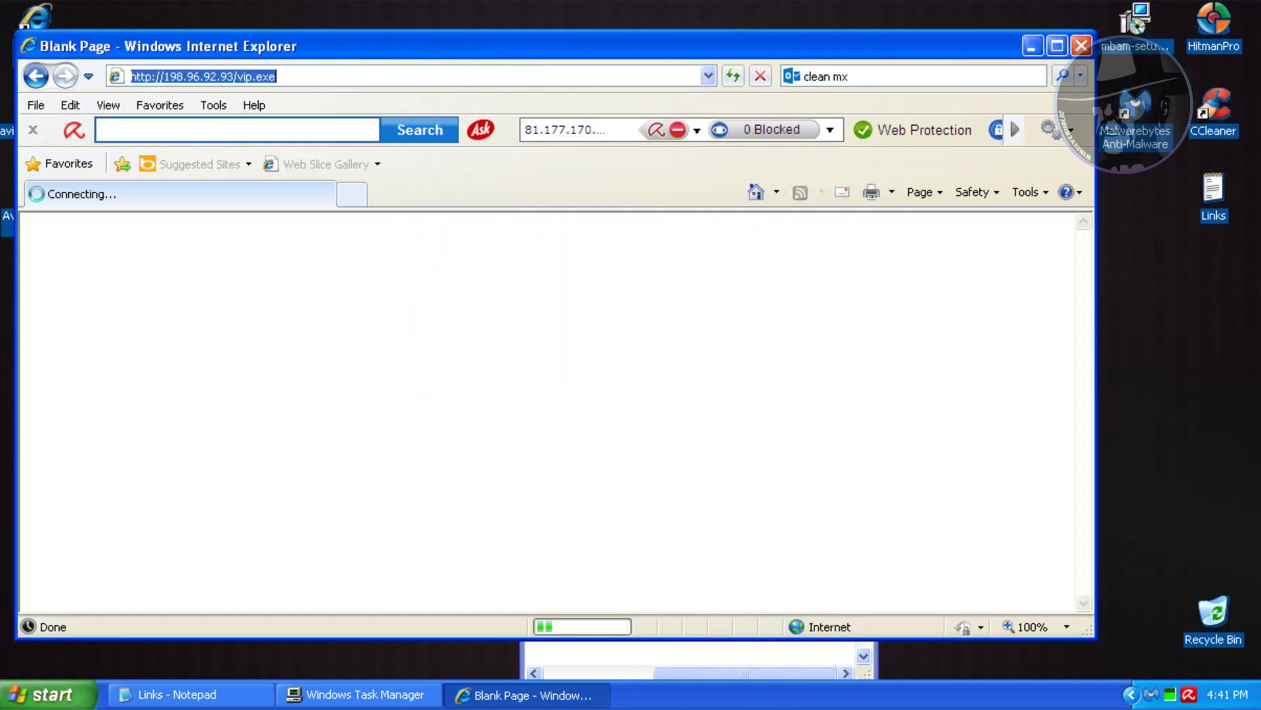
text(http://www.alsalafway.com/media/books/feraq/zam_aljaheleya.exe)
key(Return)
Step: Take the xl-2.exe link from the Links file and open 216.176.190.180/files/xl-2.exe in the browser
click(191, 695)
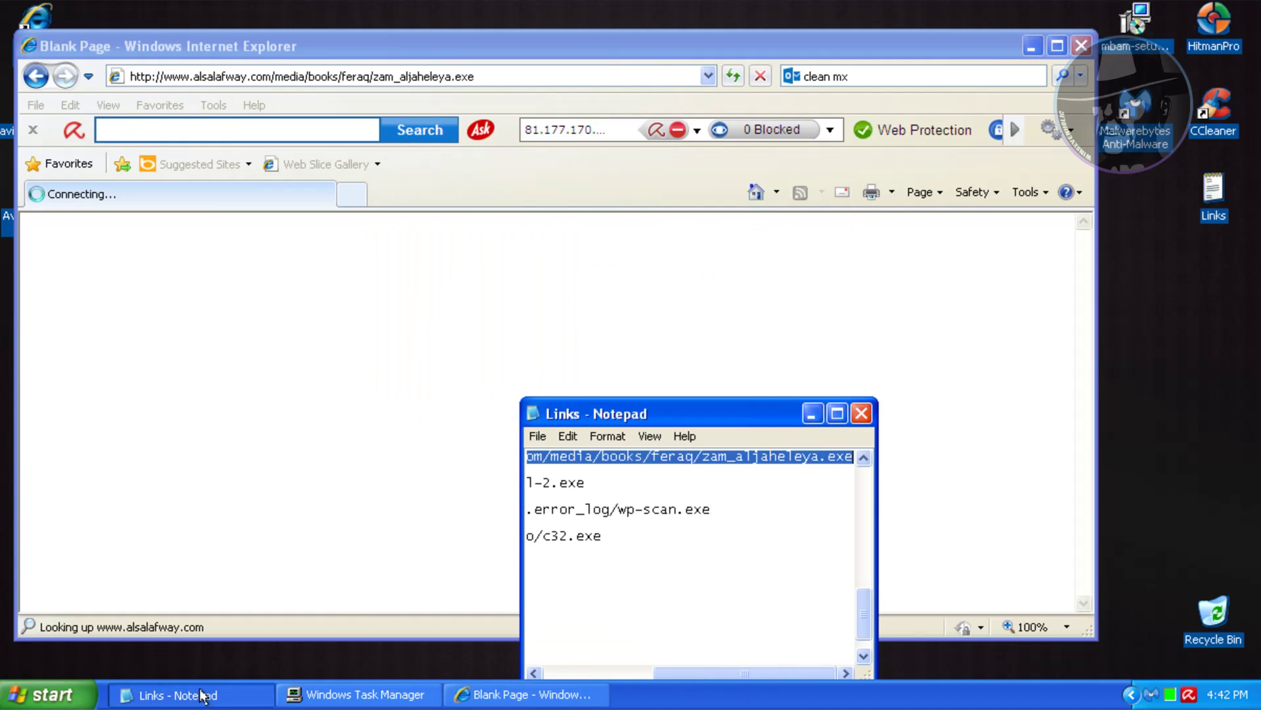
click(590, 484)
double_click(589, 484)
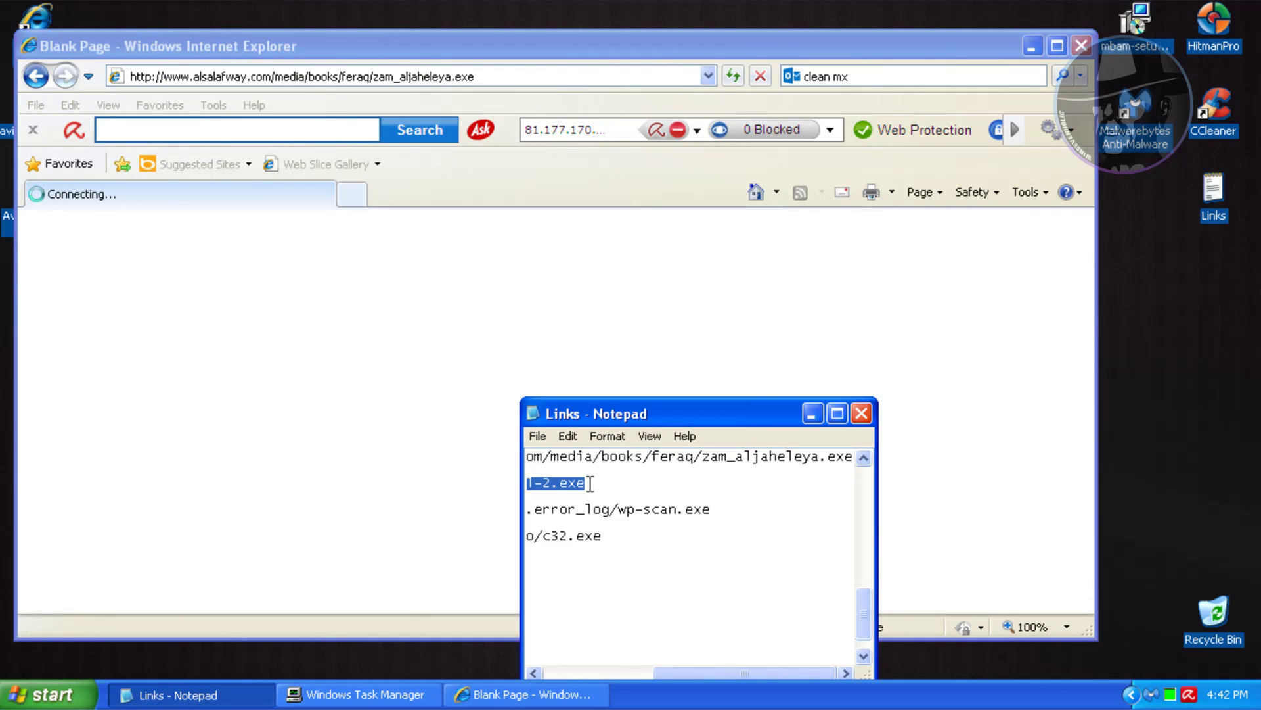
click(460, 77)
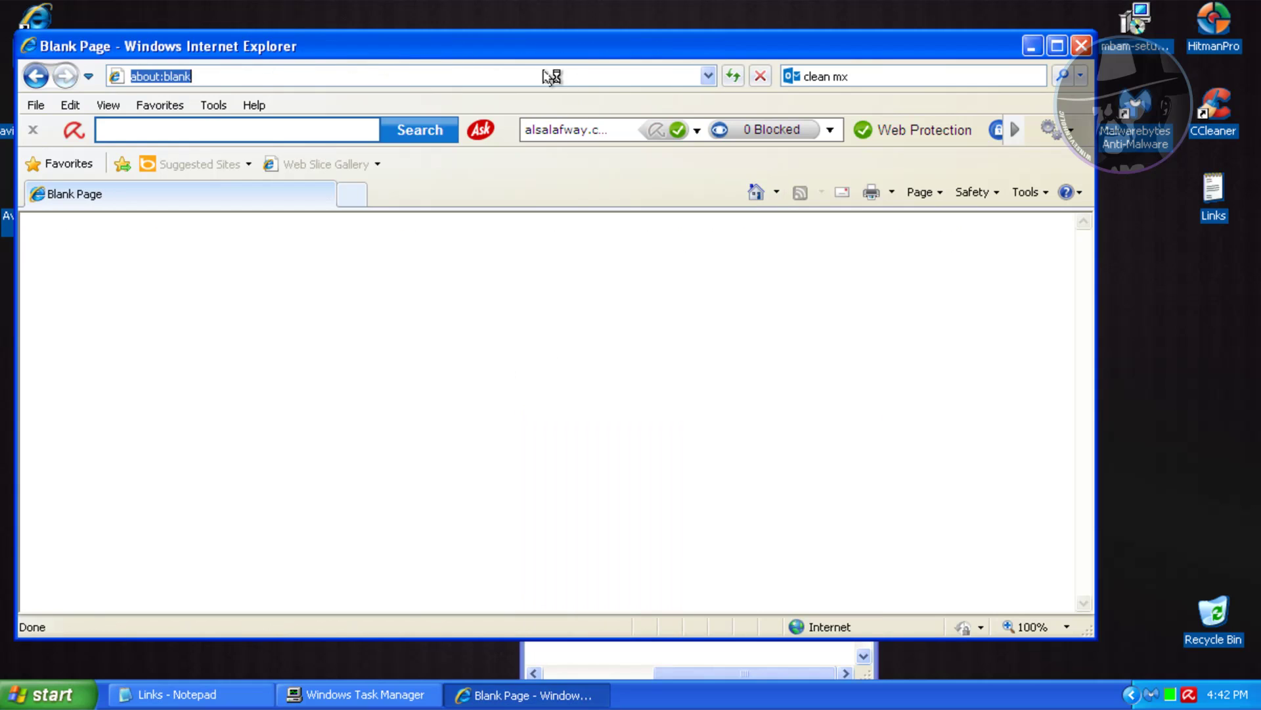
text(216.176.190.180/files/xl-2.exe)
key(Return)
Step: Select the wp-scan.exe link in the Links file and run the xl-2.exe download
click(216, 695)
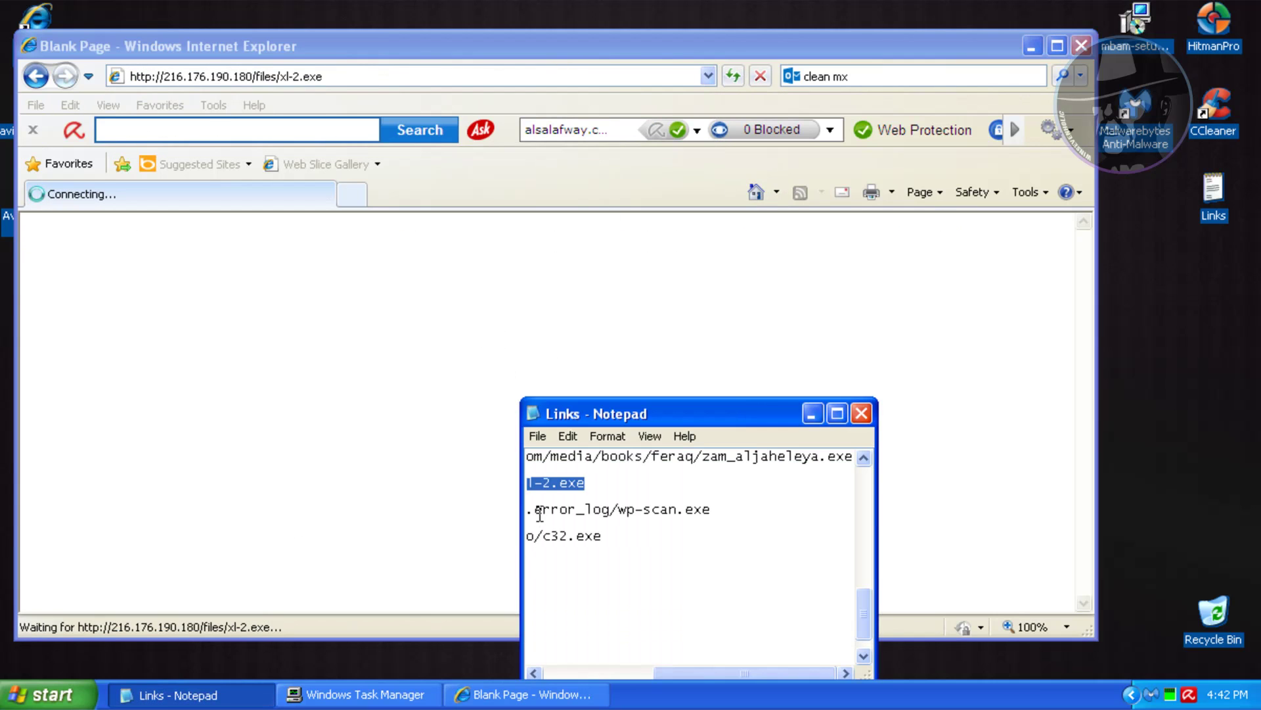
double_click(534, 511)
scroll(864, 578, down, 1)
click(601, 365)
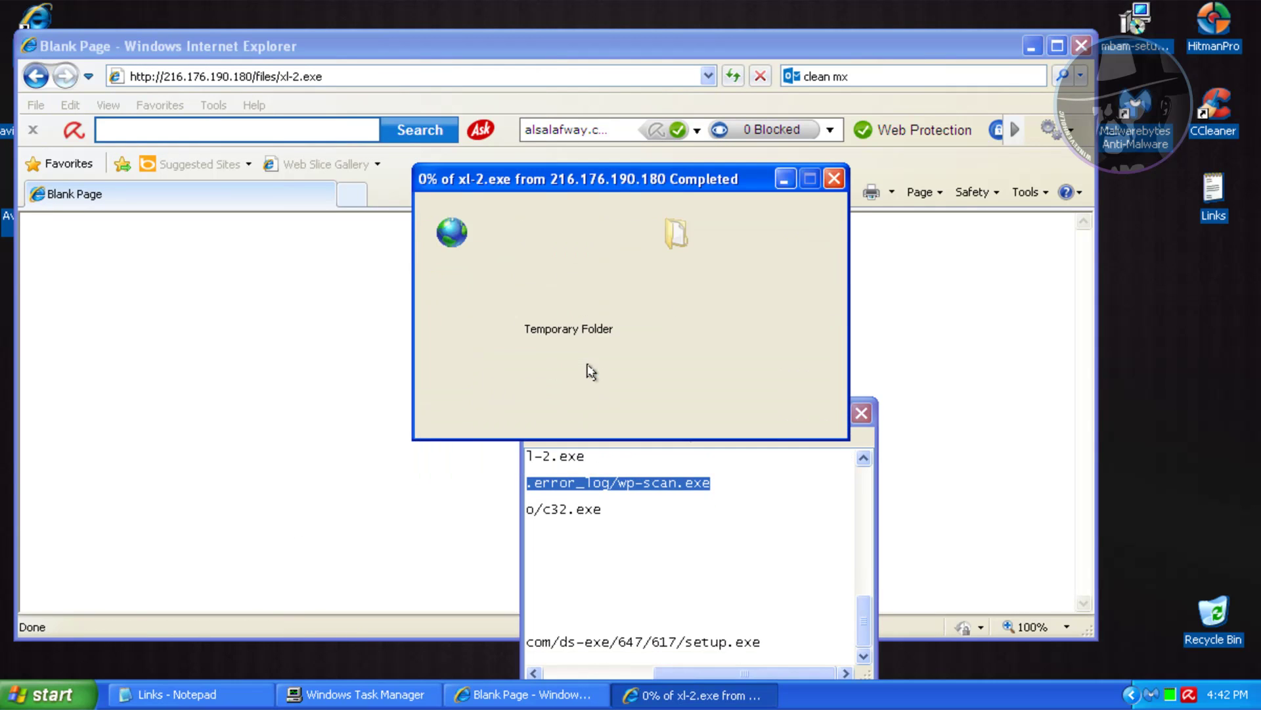
Step: Enter chogo16.com/.httaccess/.error_log/wp-scan.exe as the browser address and select the c32.exe link in the Links file
key(alt+Tab)
text(chogo16.com/.httaccess/.error_log/wp-scan.exe)
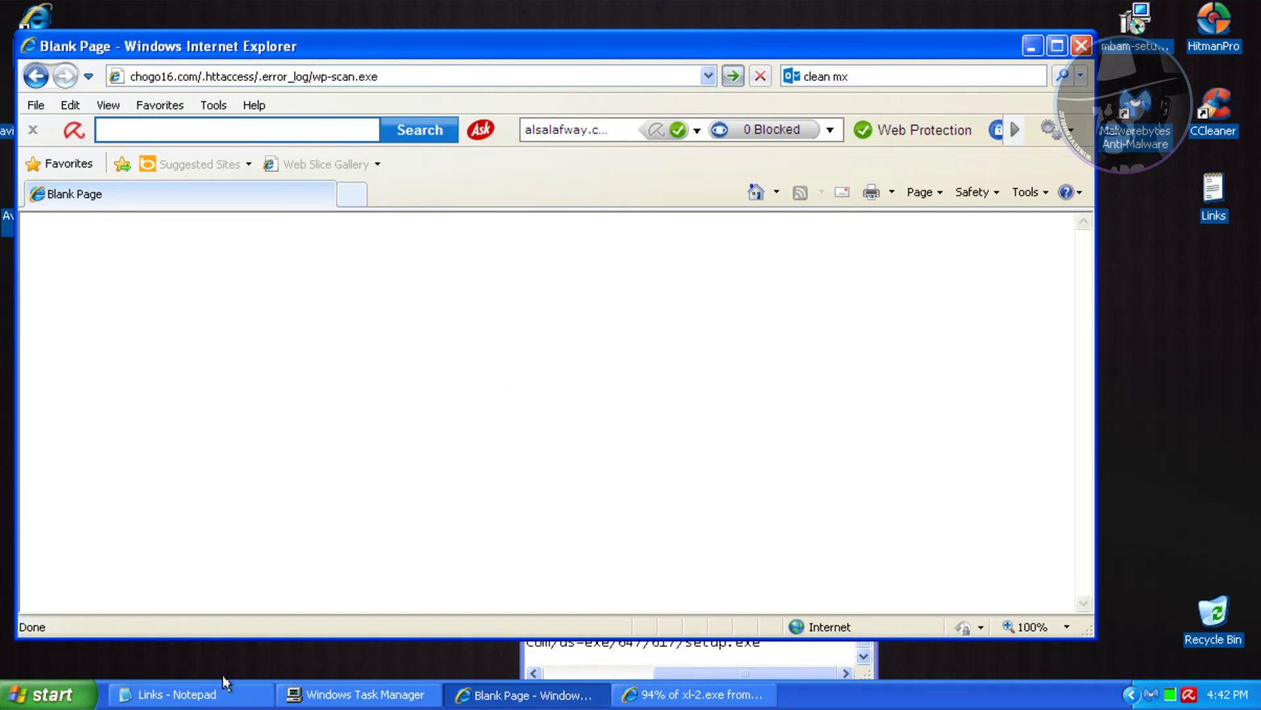
click(223, 684)
double_click(568, 511)
Step: Deny access to the detected xl-2.exe in the Web Protection alert and dismiss the Malwarebytes threat notification
click(697, 695)
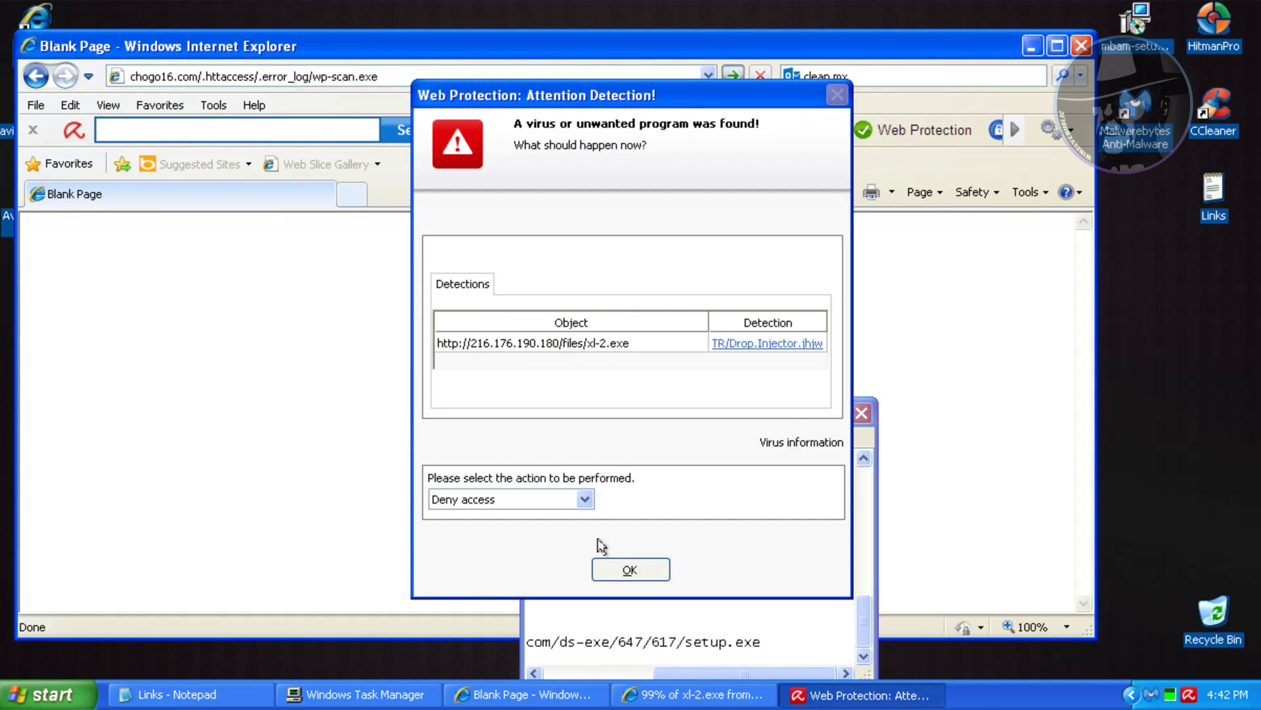
click(629, 569)
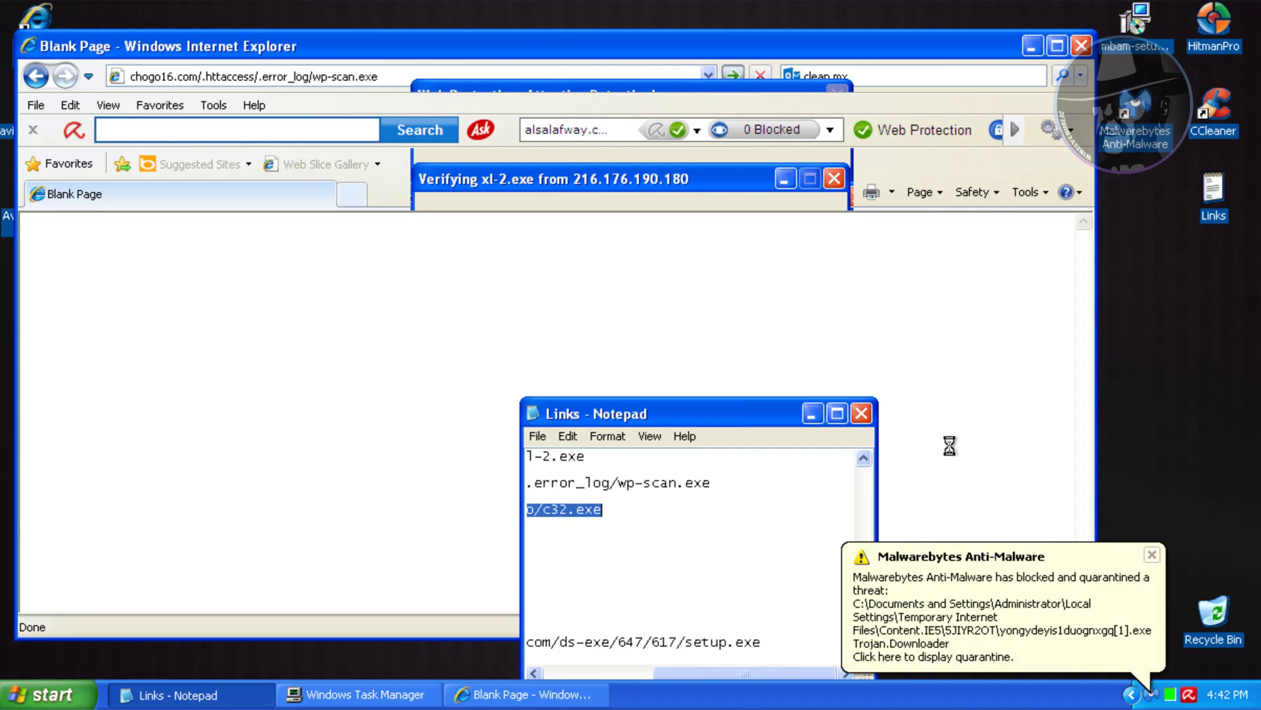
click(1158, 563)
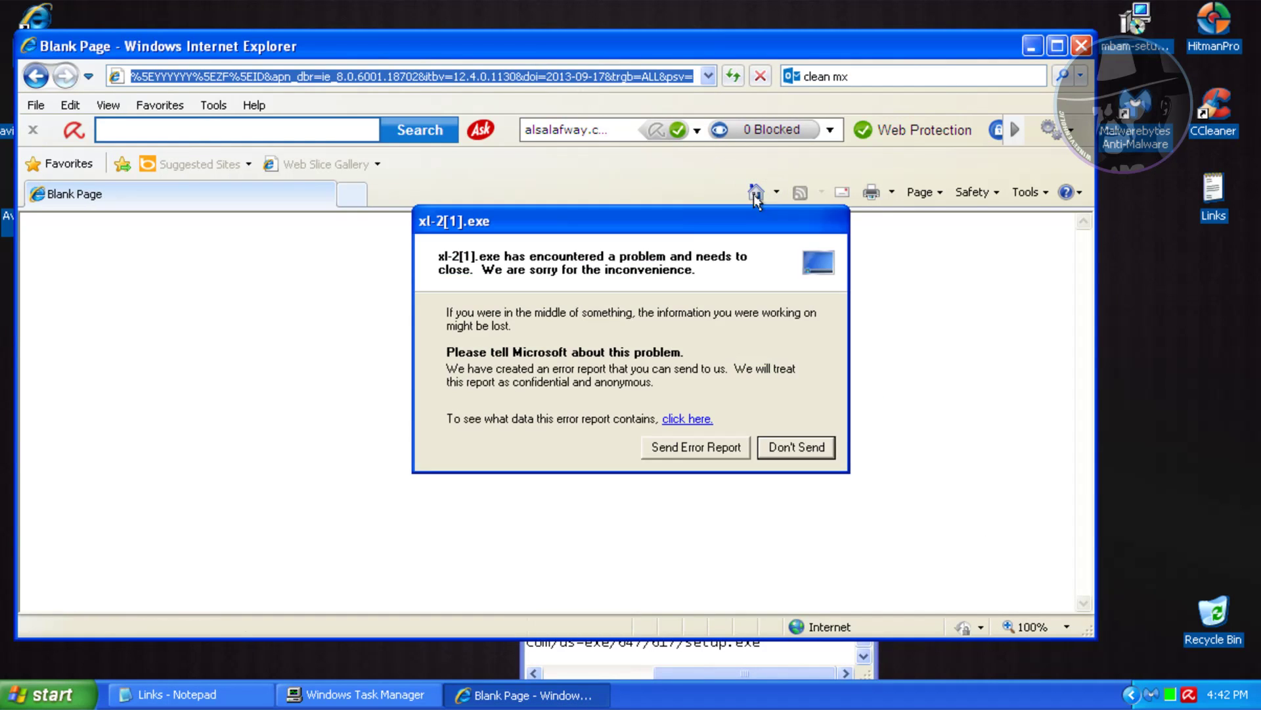
Step: Dismiss the xl-2 crash report without sending it and open 109.236.89.154/~bambeero/c32.exe in the browser
click(755, 195)
click(788, 447)
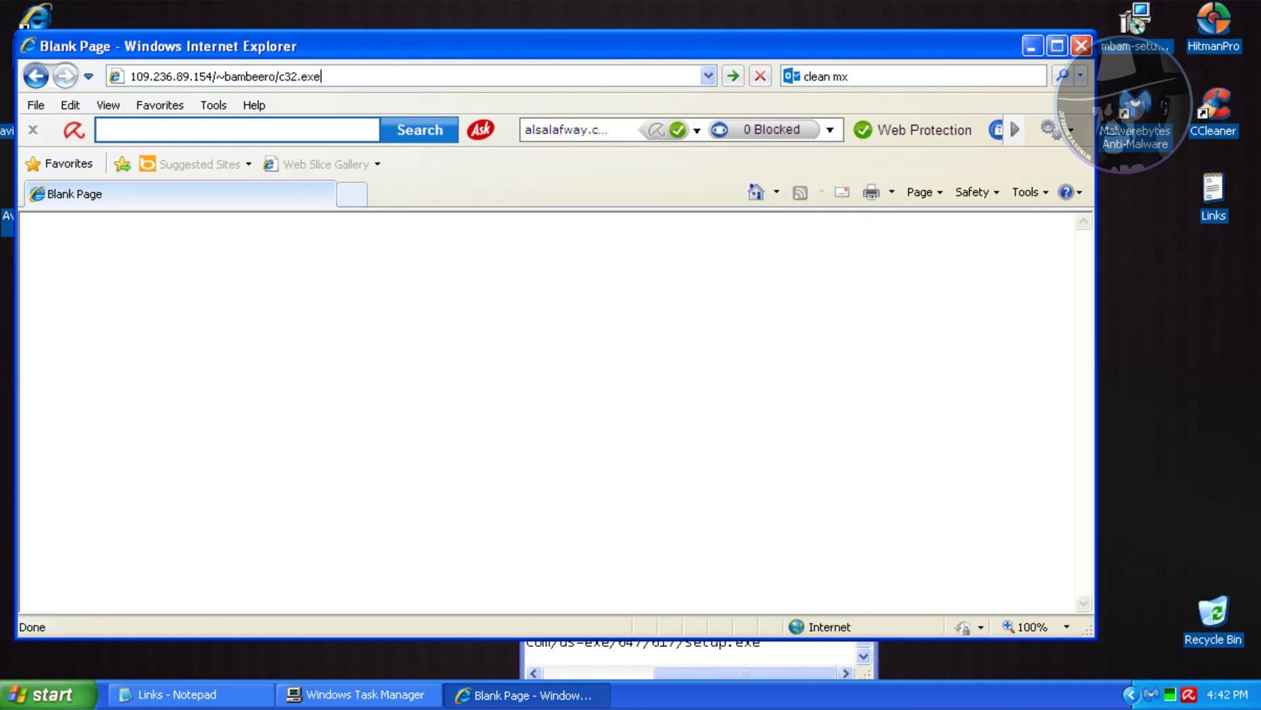
key(Return)
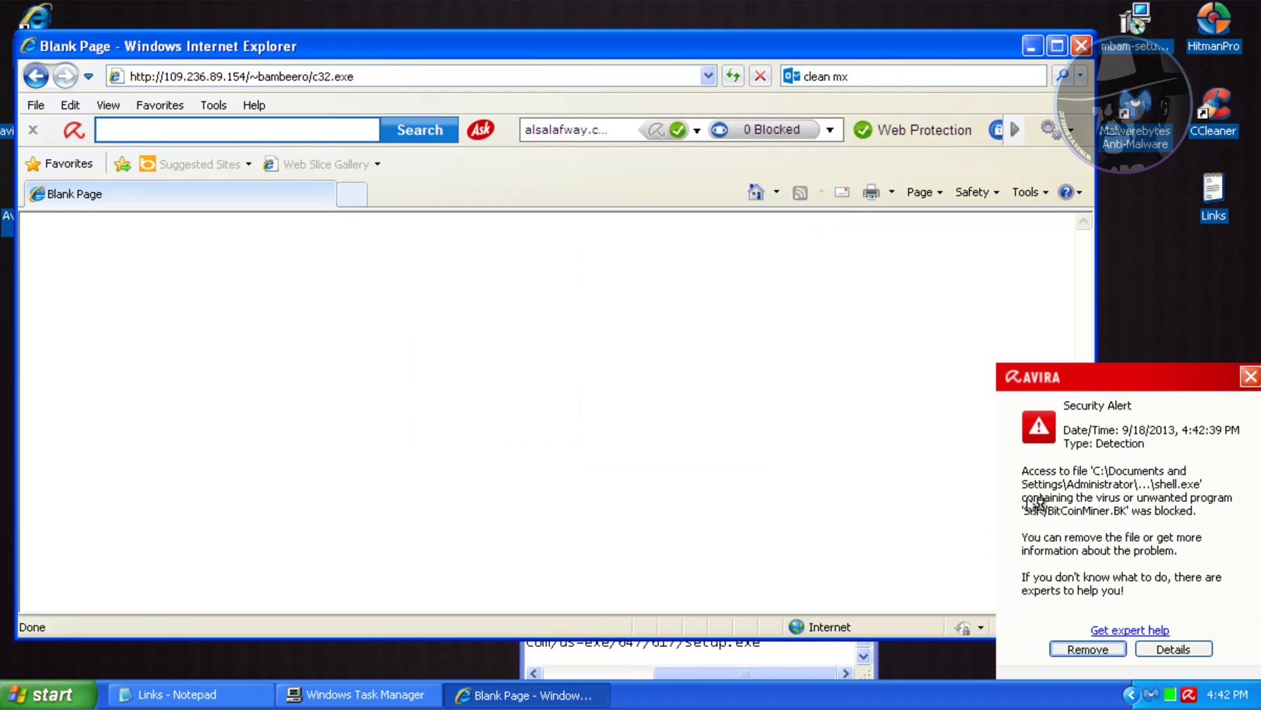
Step: Remove the shell.exe file flagged by Avira and open 192.95.27.73/tj.exe from the Links file in the browser
click(1088, 649)
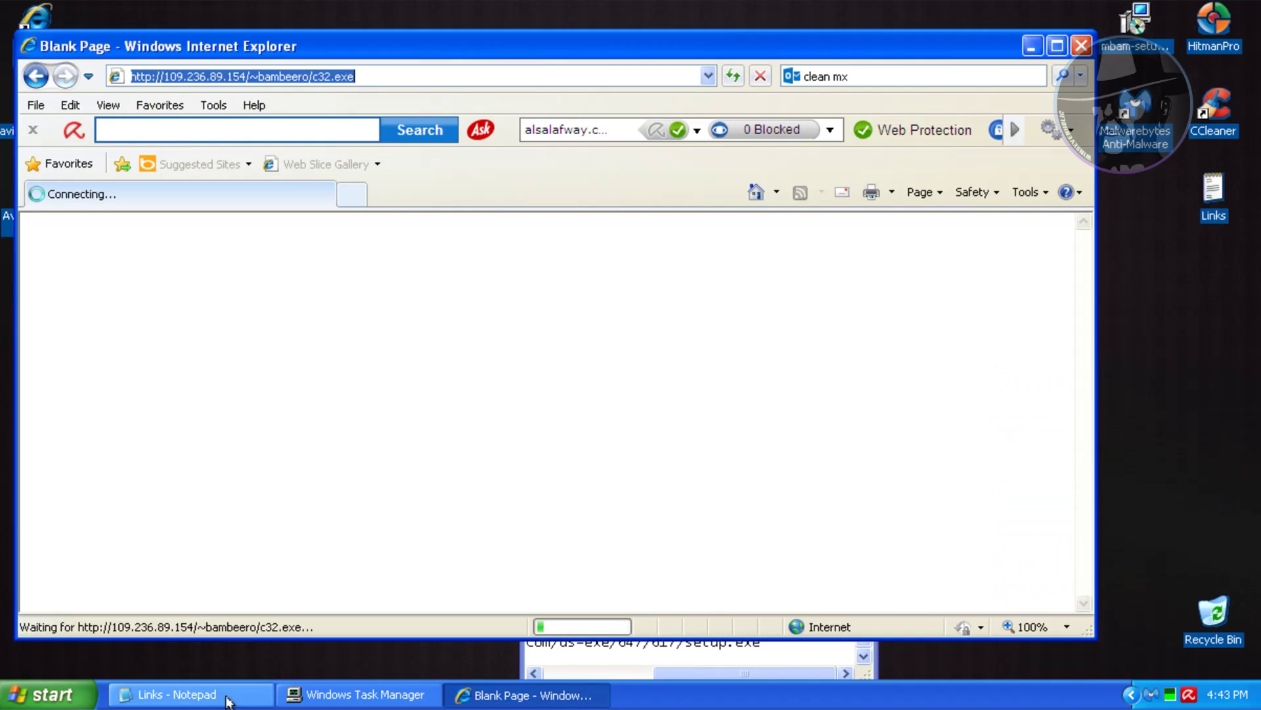
click(228, 701)
click(514, 74)
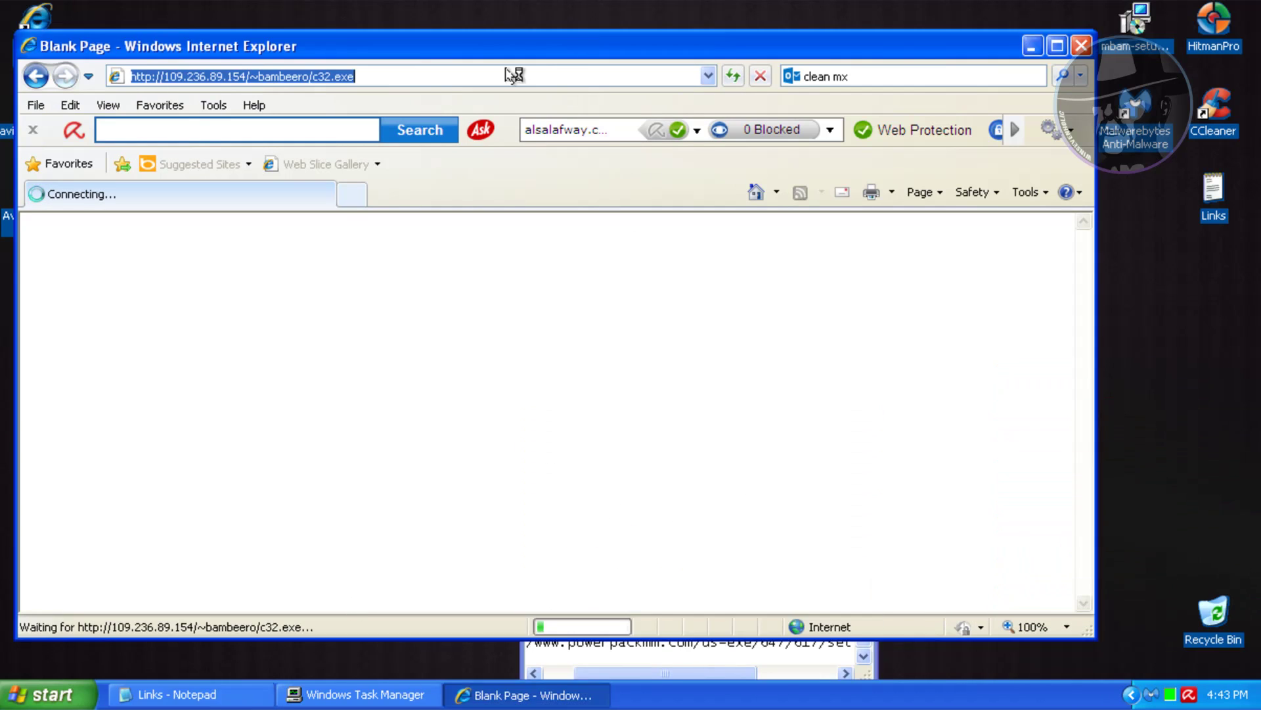
text(192.95.27.73/tj.exe)
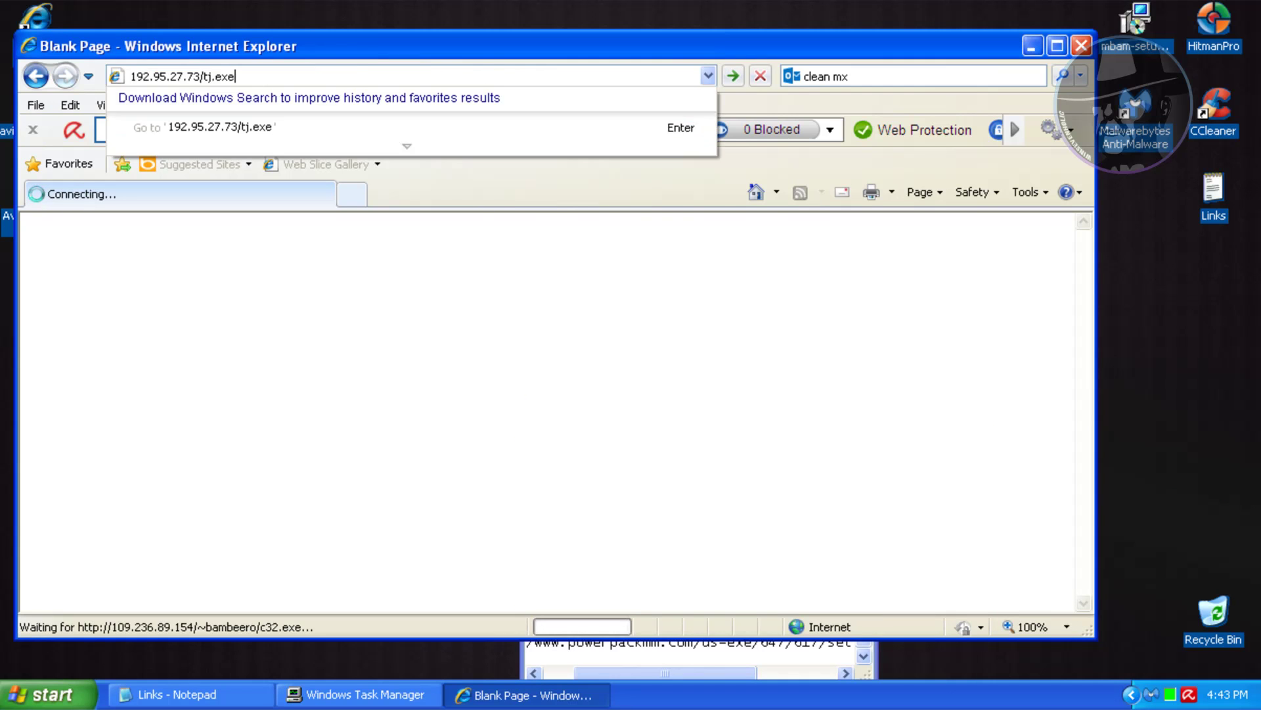
key(Return)
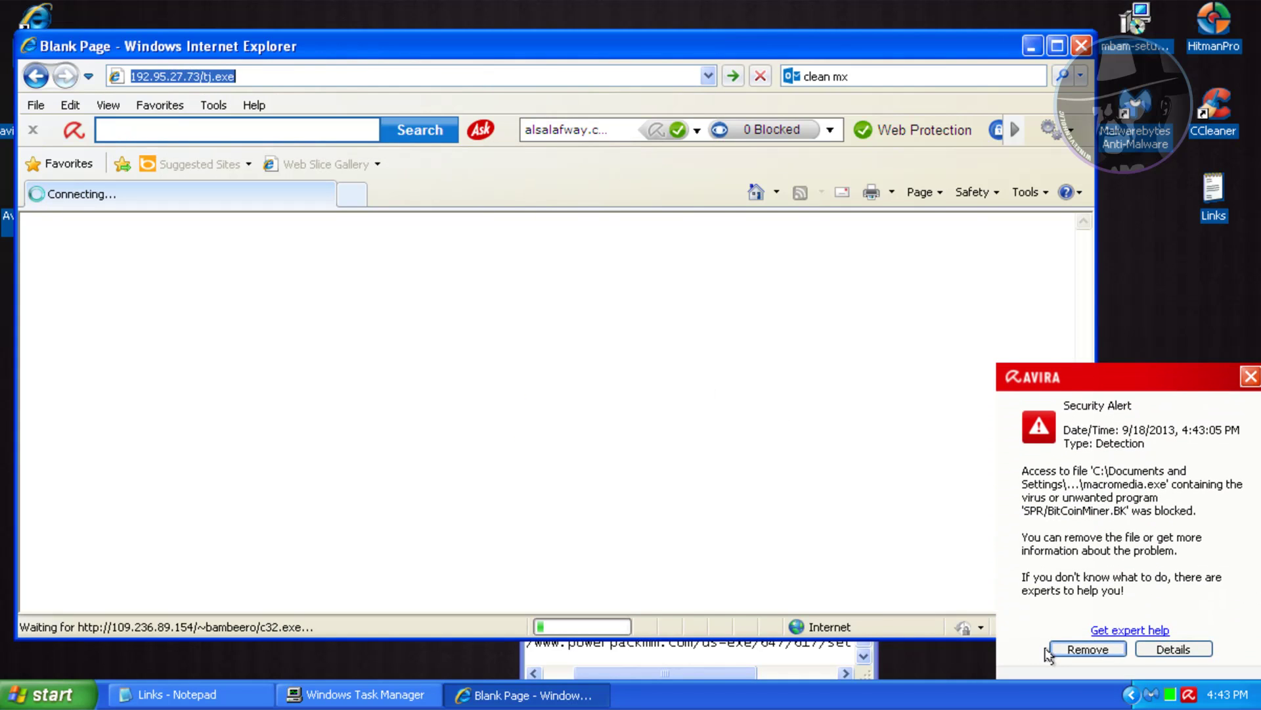
Step: Remove the macromedia.exe file flagged by Avira and load the tj.exe address again
click(1051, 651)
click(346, 76)
key(Return)
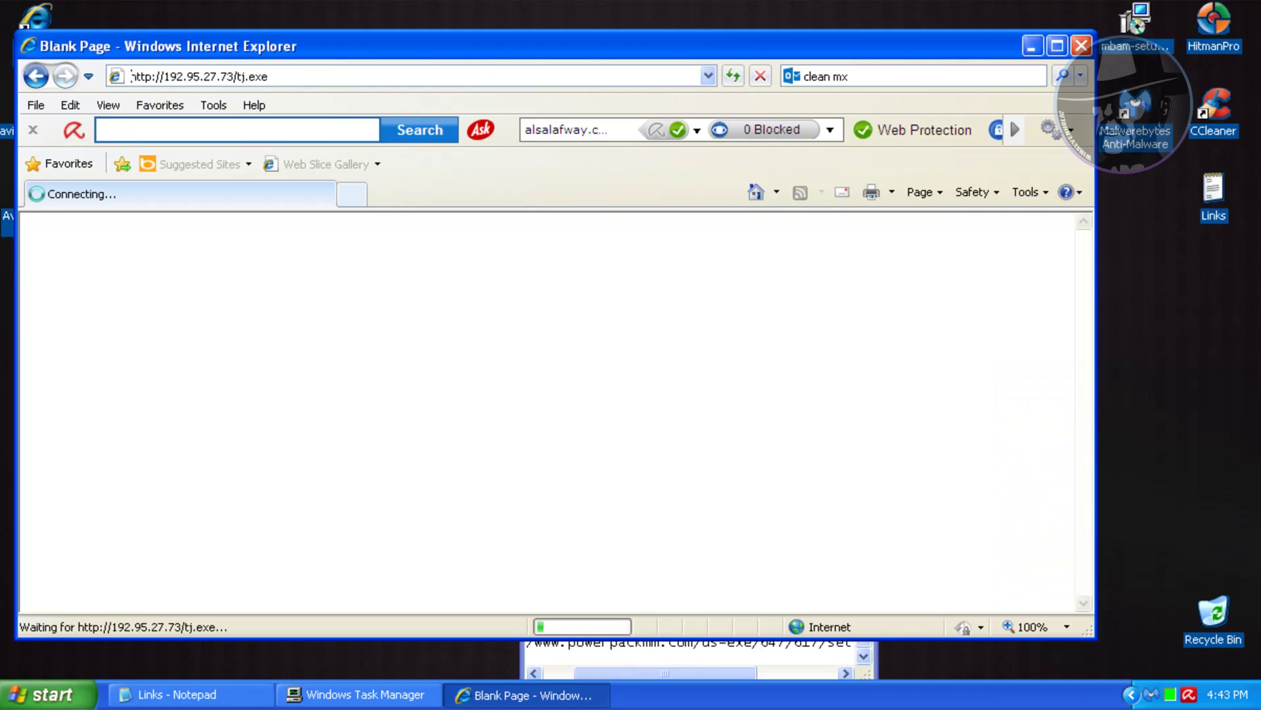
Step: Run the tj.exe download and open 199.193.70.142/R.exe from the Links file in the browser
click(204, 694)
double_click(604, 563)
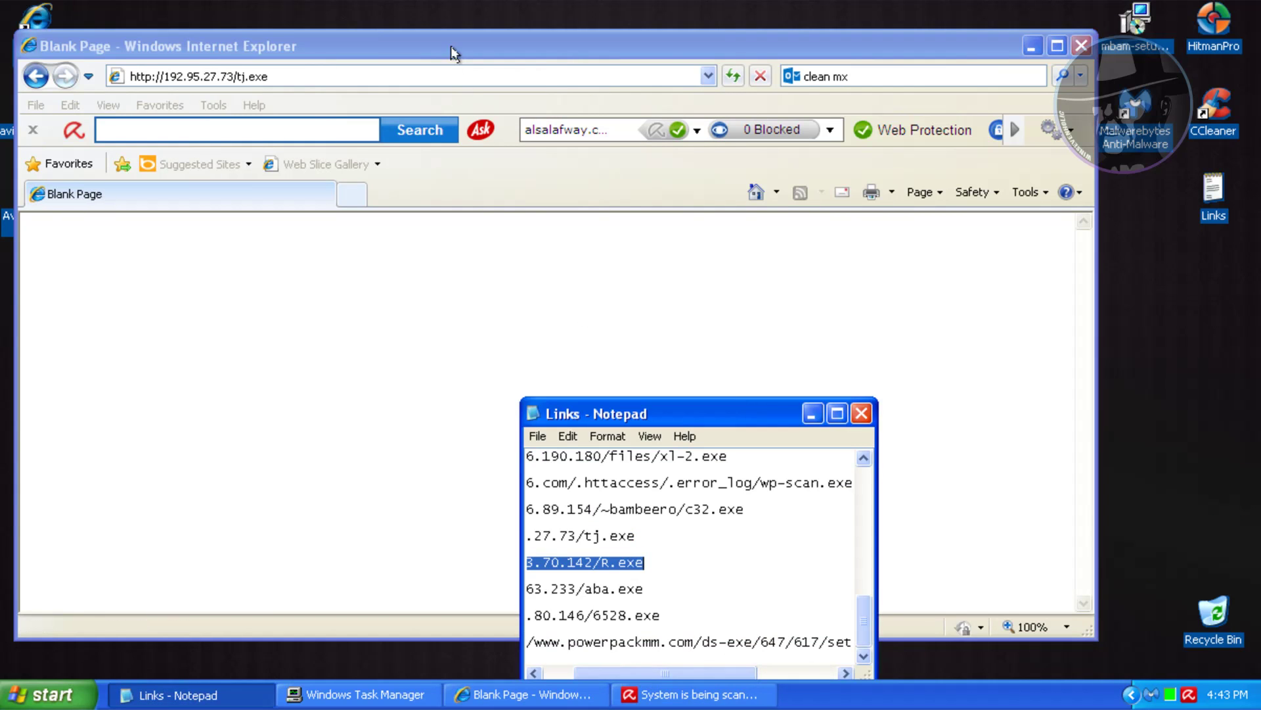
click(600, 365)
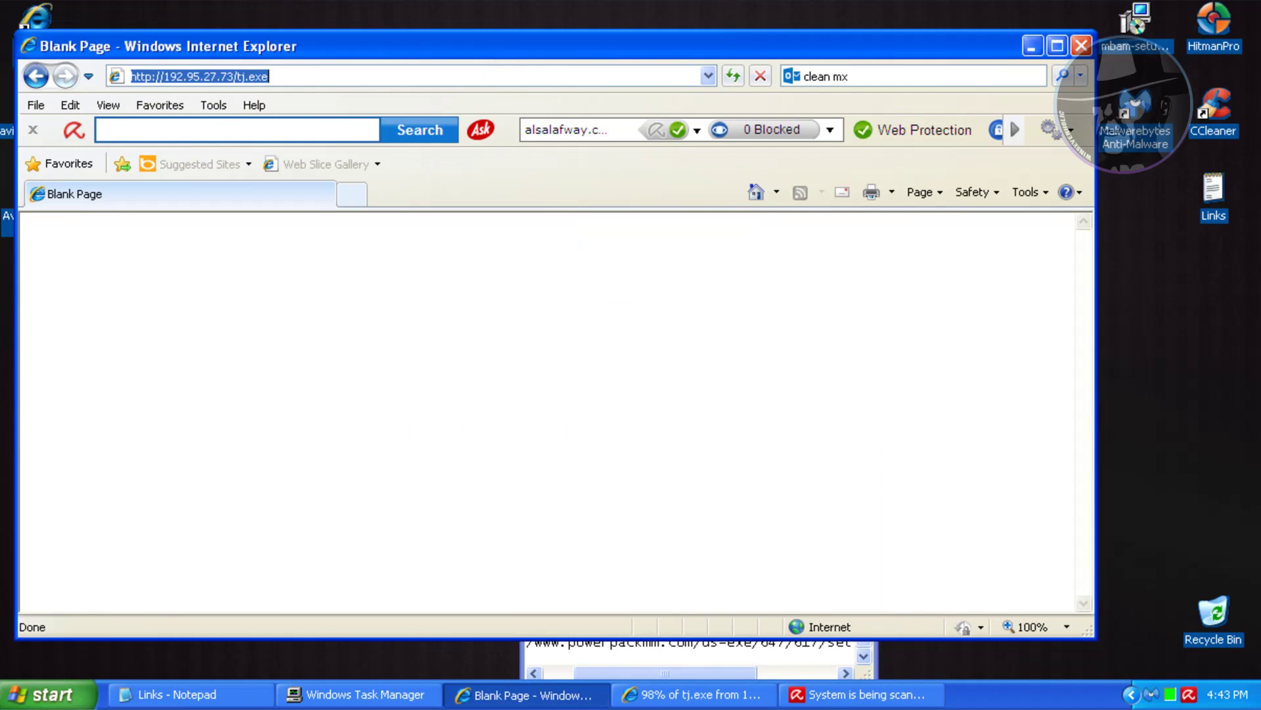
text(199.193.70.142/R.exe)
key(Return)
click(197, 694)
double_click(563, 589)
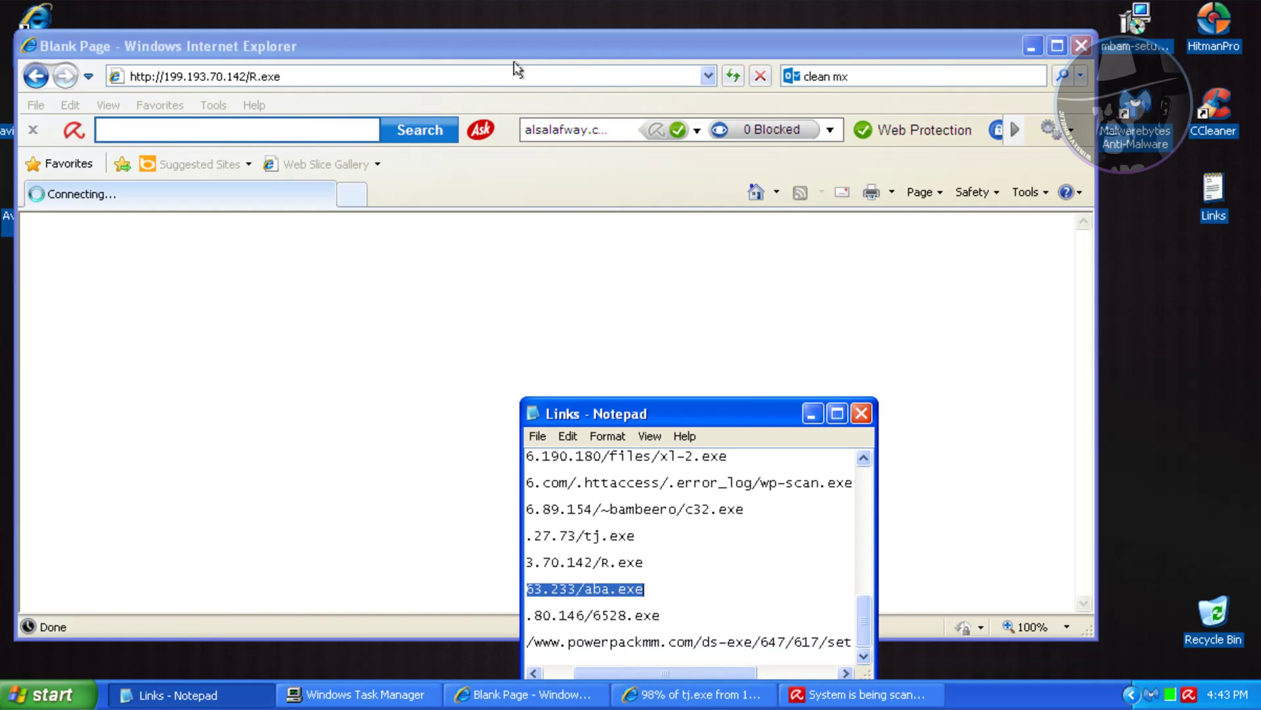
click(536, 58)
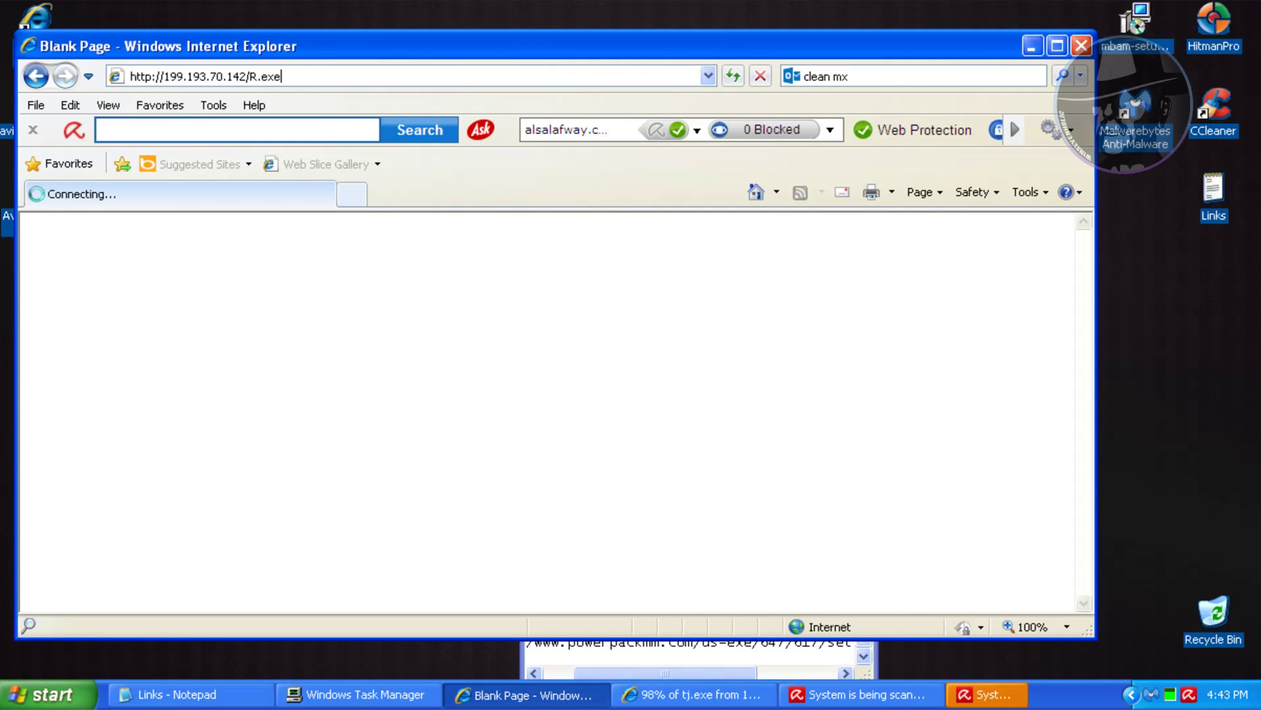
key(ctrl+a)
text(http://37.59.63.233/aba.exe)
key(Return)
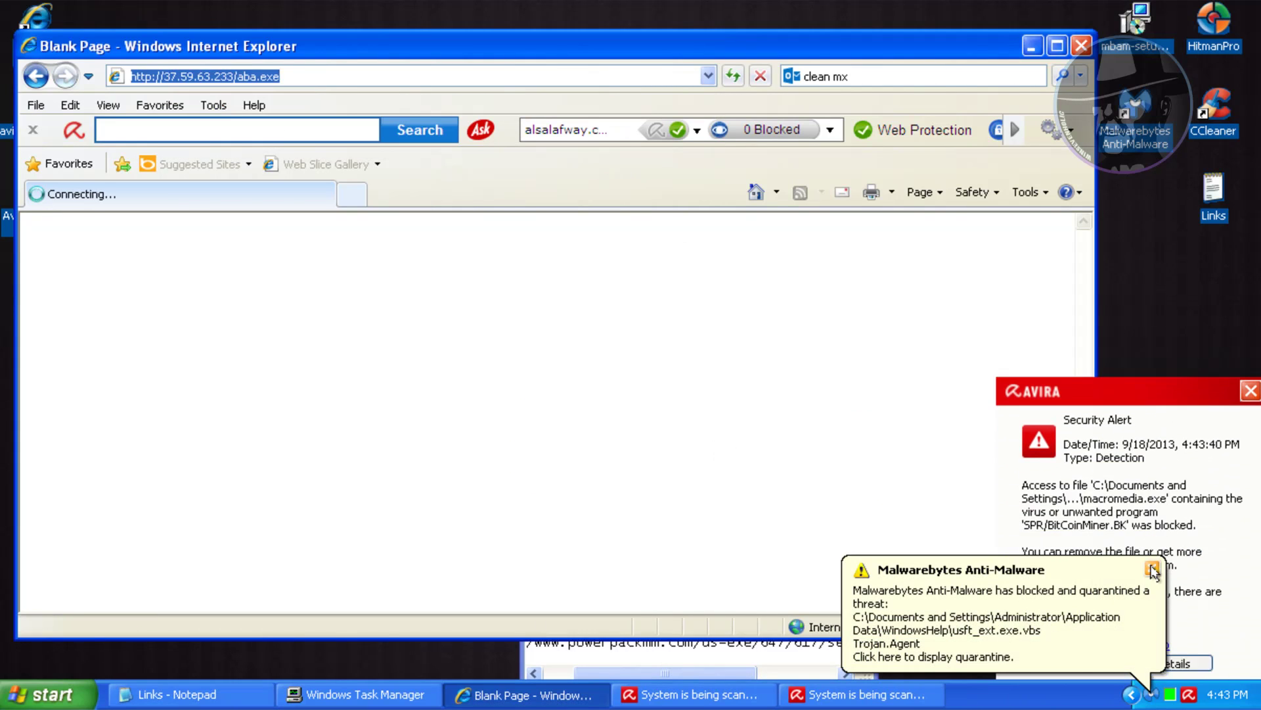
Step: Dismiss the Malwarebytes notification about usft_ext.exe.vbs and remove the macromedia.exe file in Avira's security alert
click(1153, 569)
click(1070, 651)
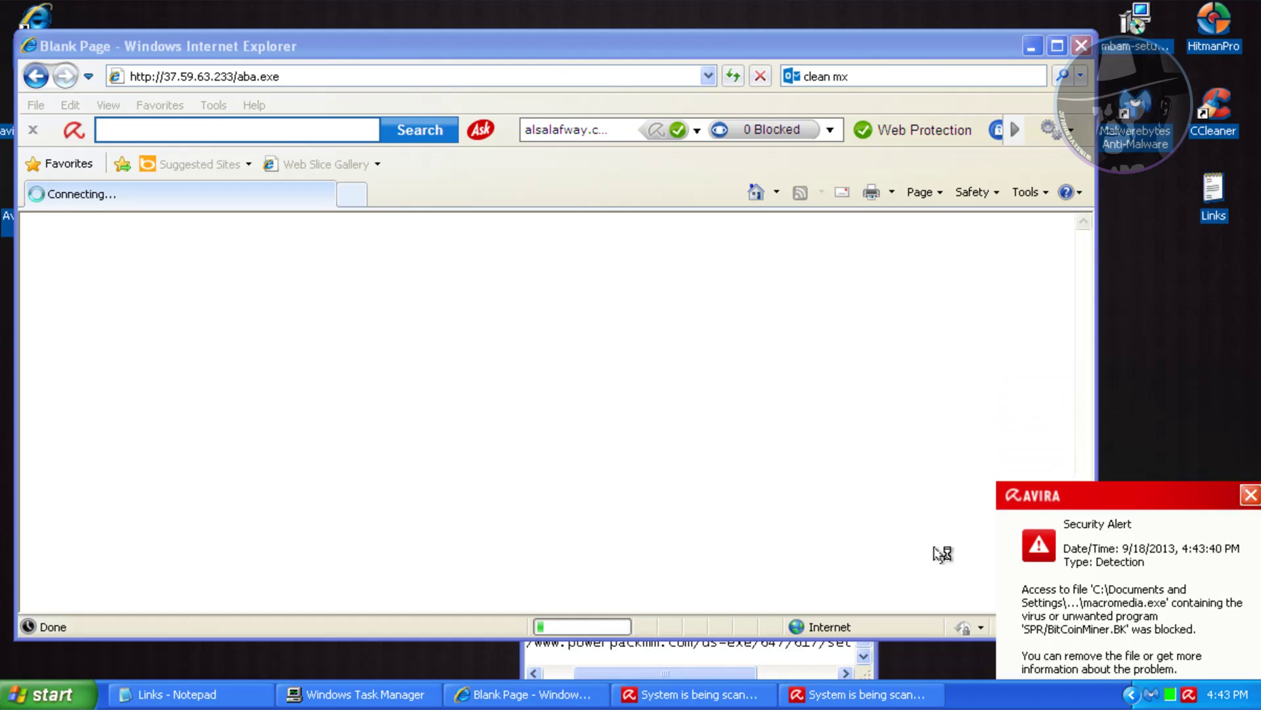
click(420, 76)
click(192, 697)
double_click(571, 615)
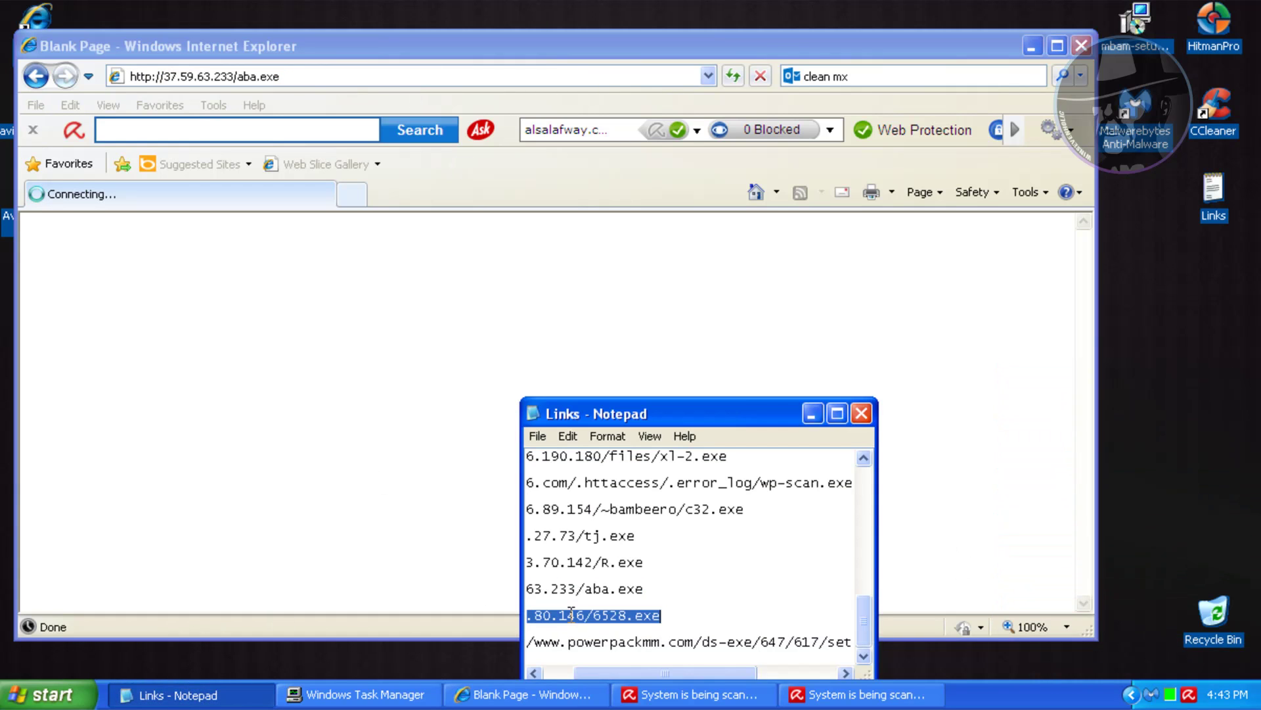
key(ctrl+c)
key(alt+Tab)
key(ctrl+v)
key(Return)
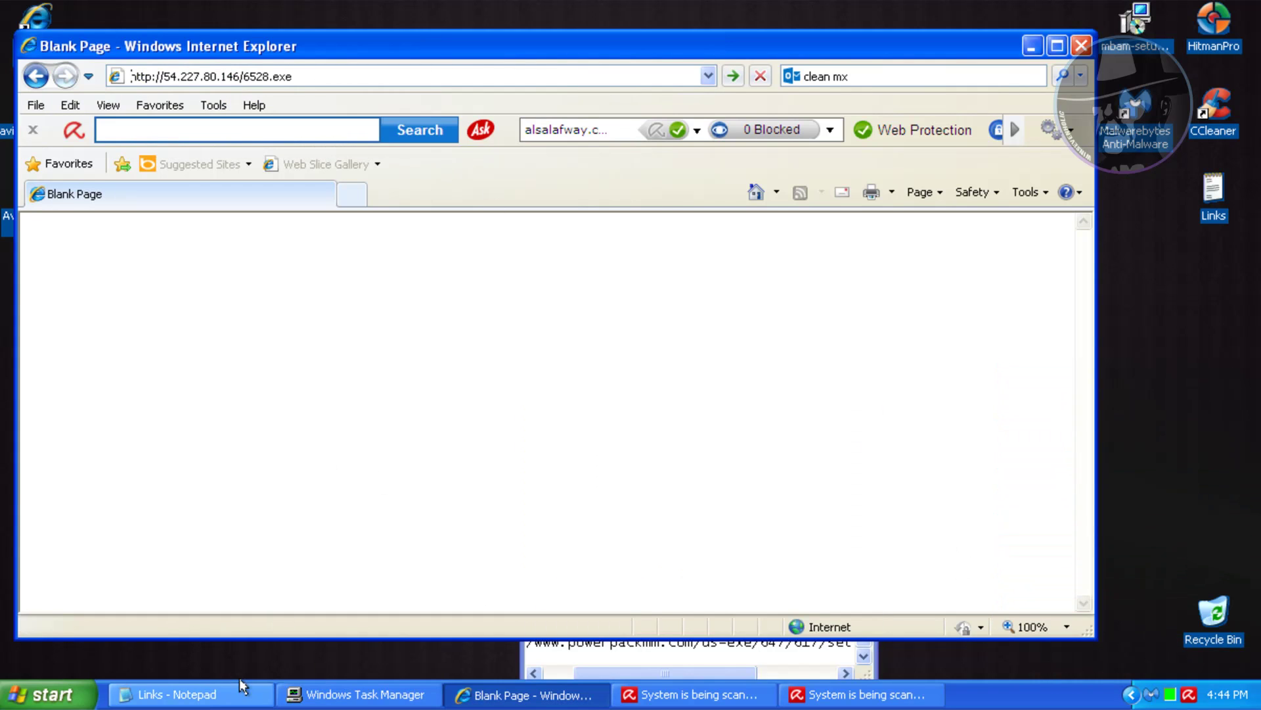
Step: Take the powerpackmm.com setup.exe link from the Links file, close the file, and run the 6528.exe download
key(alt+Tab)
double_click(602, 644)
click(861, 413)
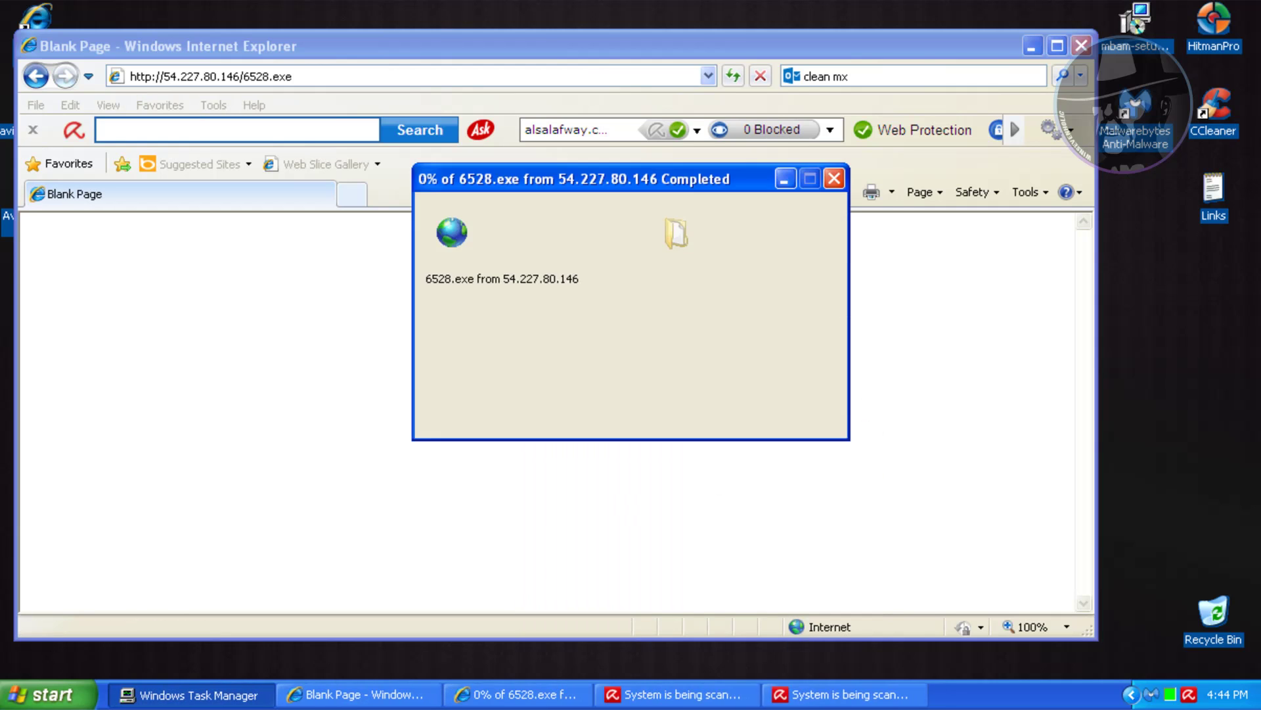
click(607, 362)
mouse_move(510, 50)
mouse_down()
mouse_move(462, 77)
mouse_move(526, 64)
mouse_up()
key(ctrl+v)
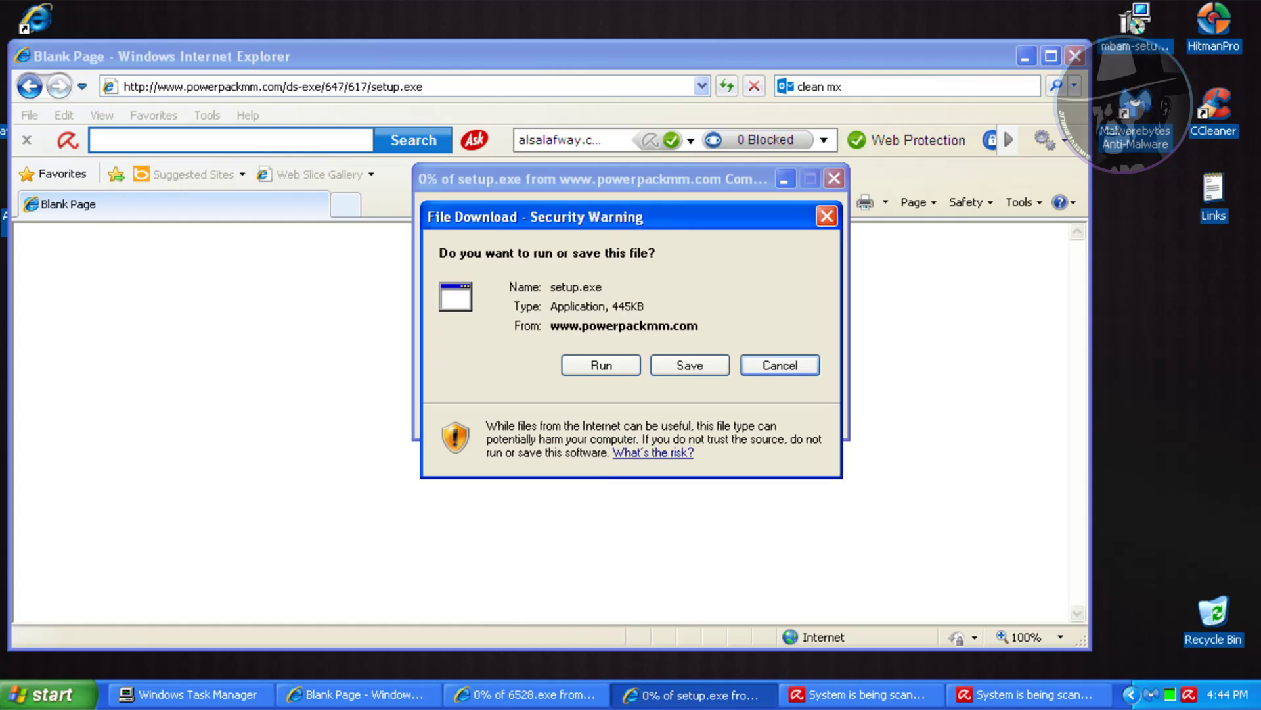
click(598, 366)
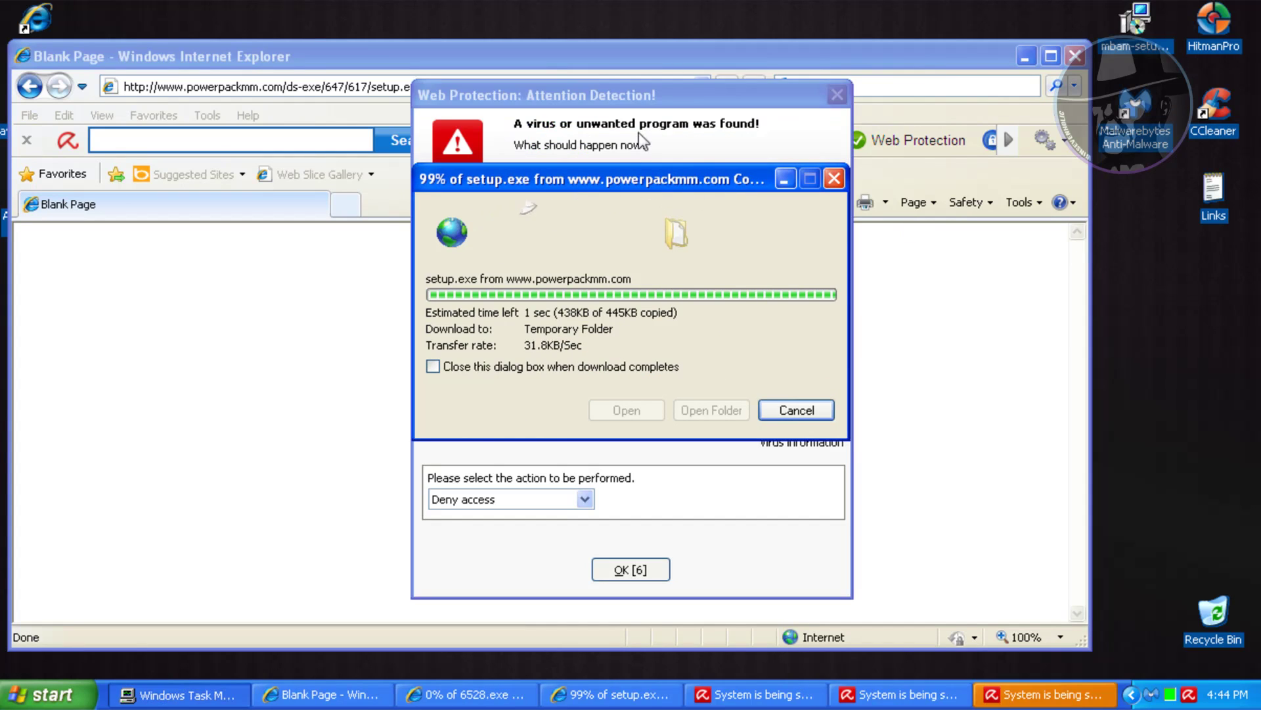
Step: Deny access to the detected object in the Web Protection alert and close the browser window
key(ctrl+shift+Escape)
click(631, 570)
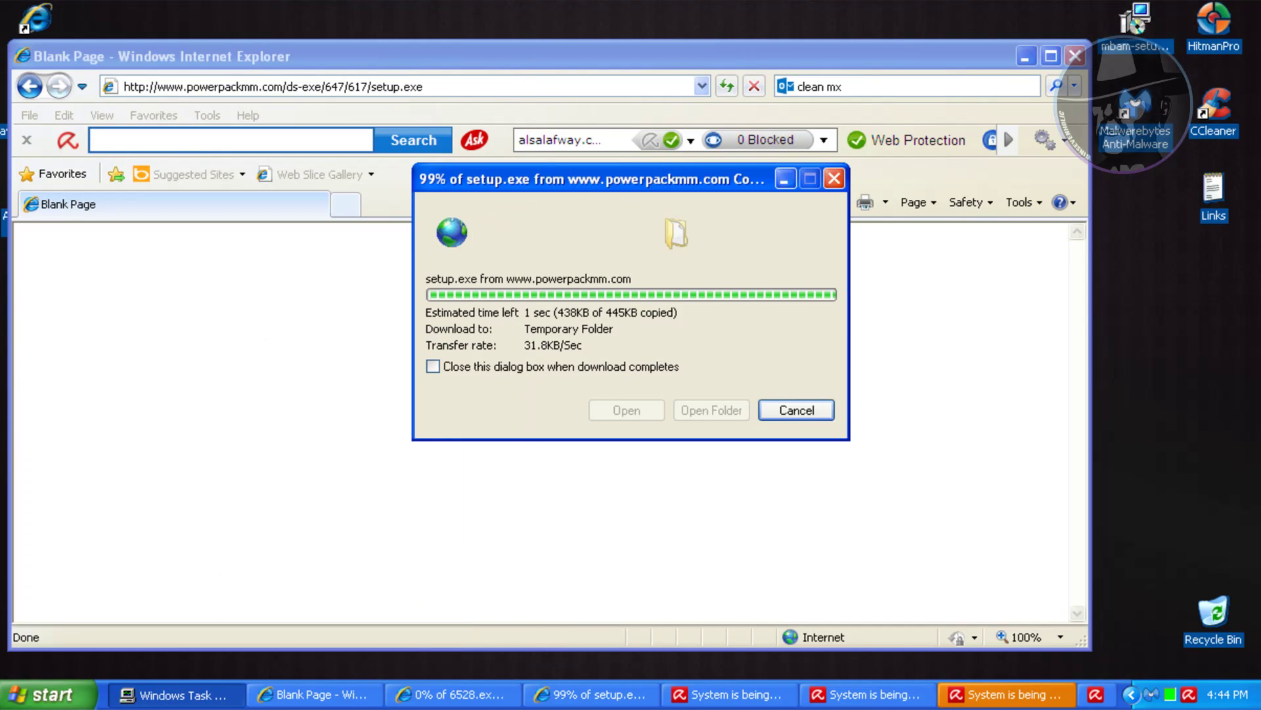
click(1075, 56)
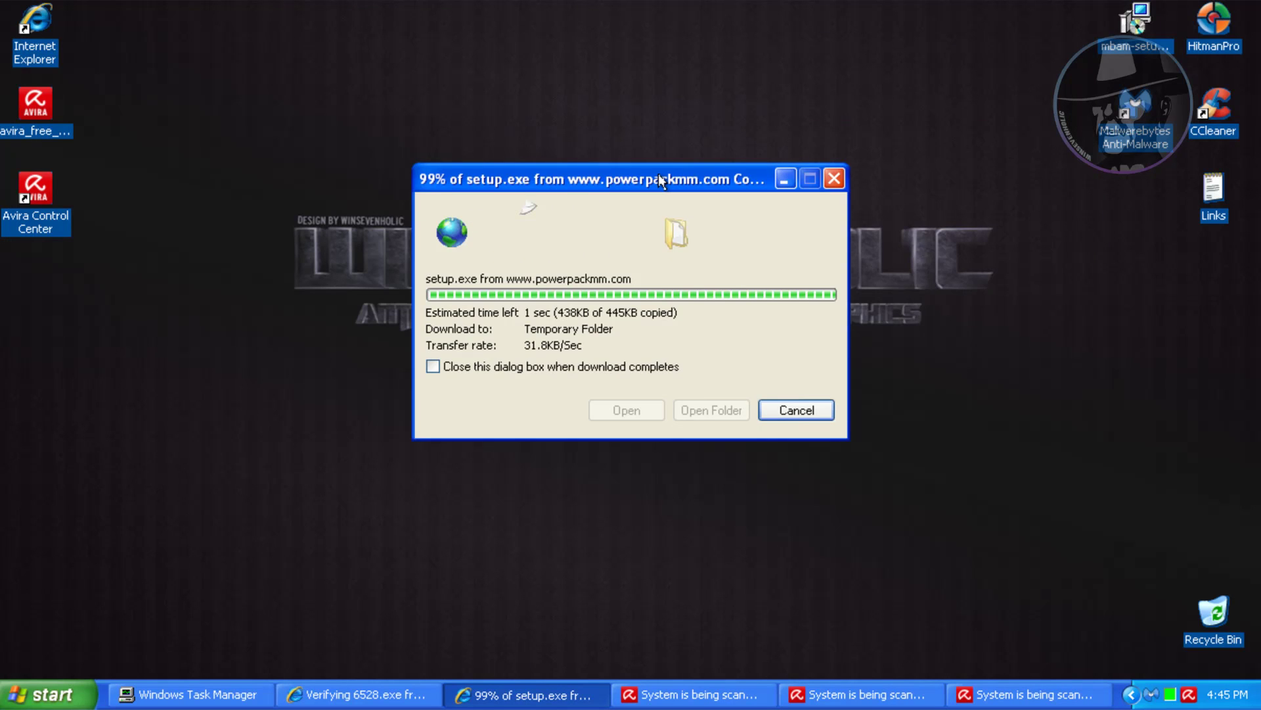
Step: Move the setup.exe and 6528.exe download windows apart and dismiss the 6528.exe error message
drag(661, 180, 870, 140)
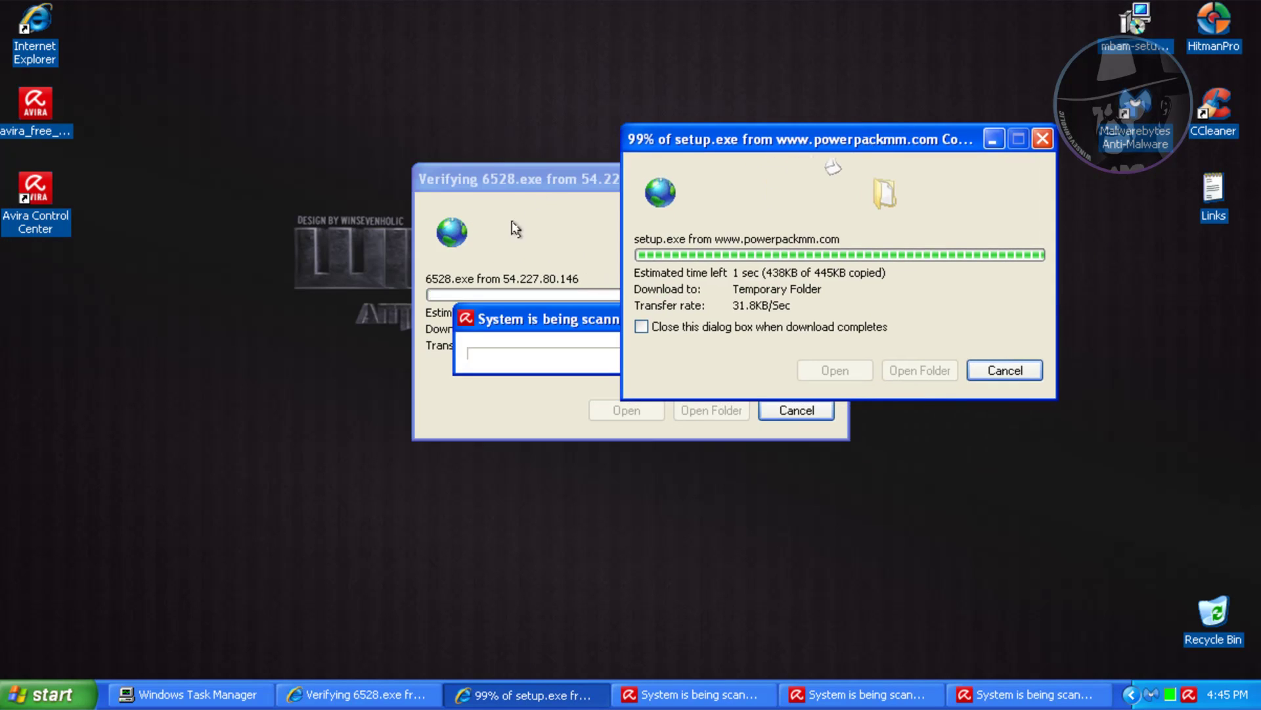
click(683, 301)
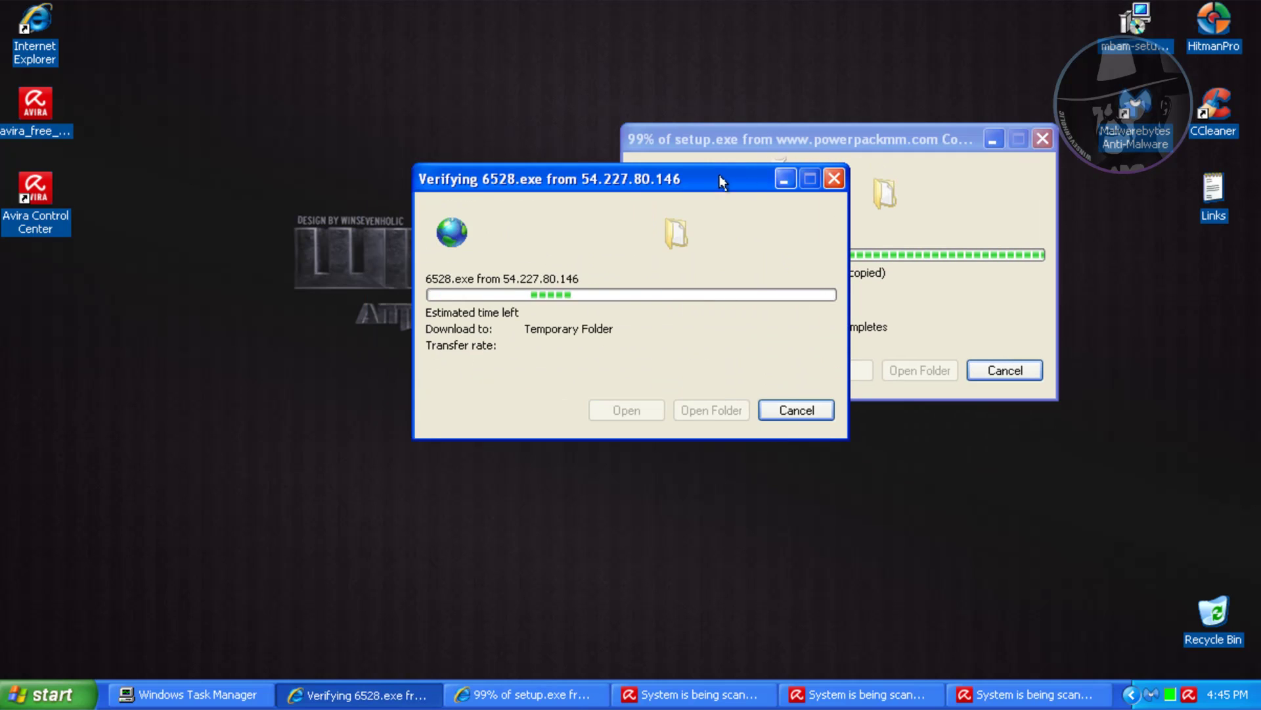
drag(720, 177, 431, 235)
drag(742, 137, 702, 105)
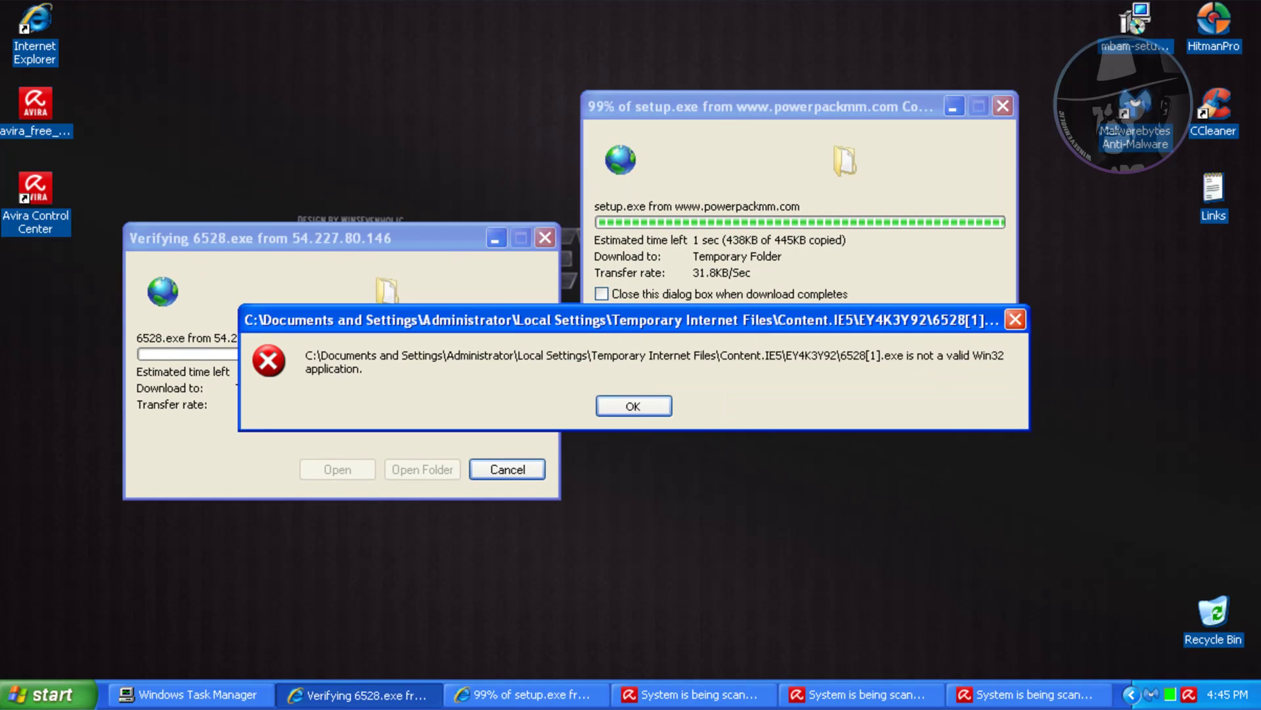
click(645, 410)
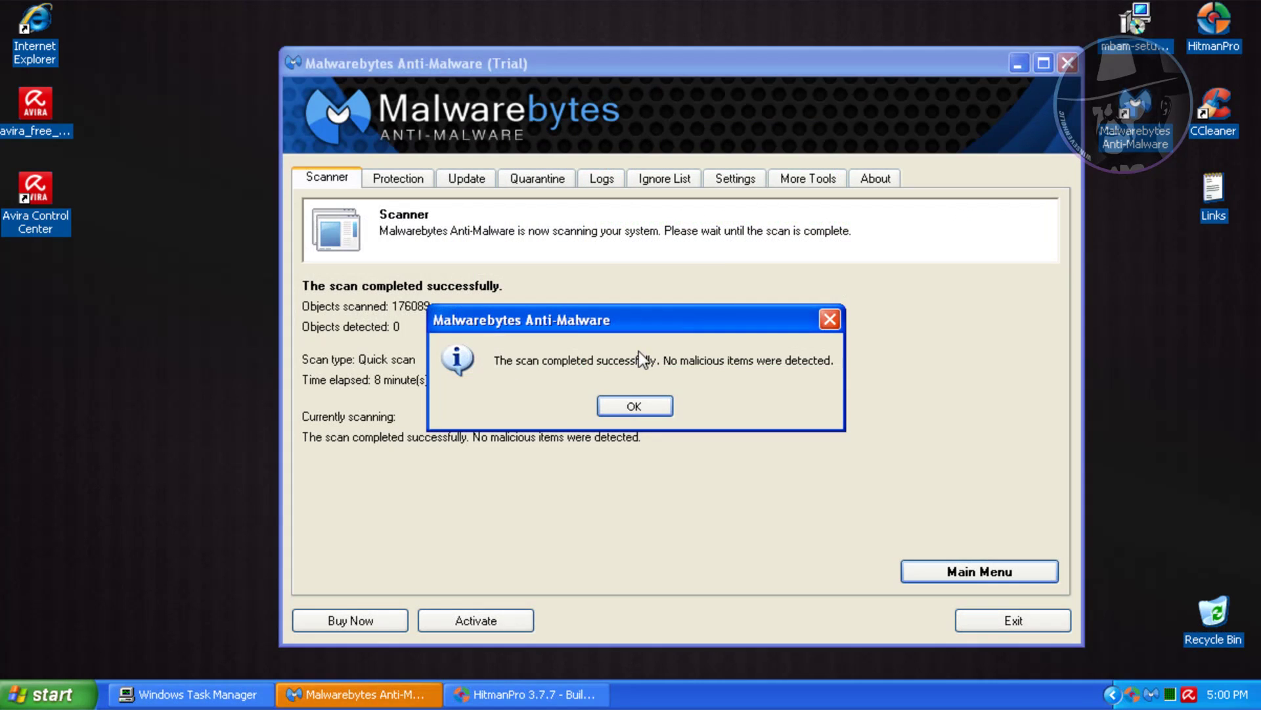
Step: Dismiss the Malwarebytes scan completion message, then review the HitmanPro scan results and close them
click(628, 407)
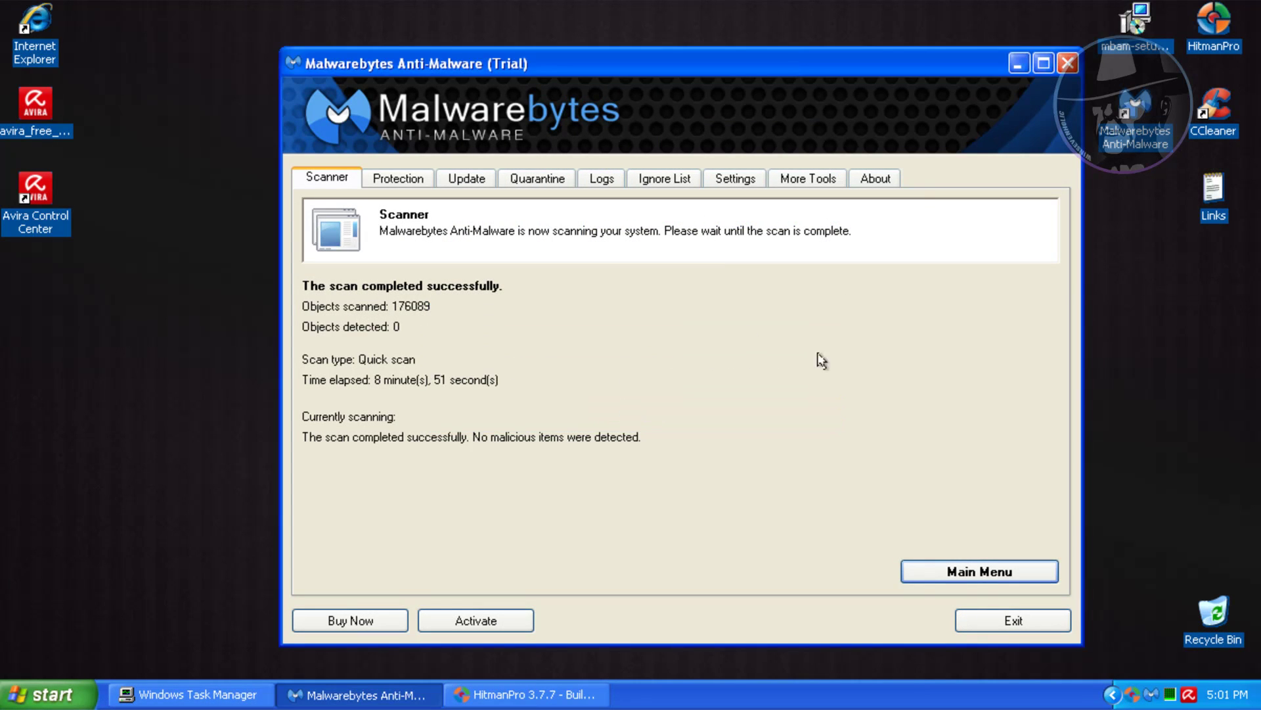
click(524, 695)
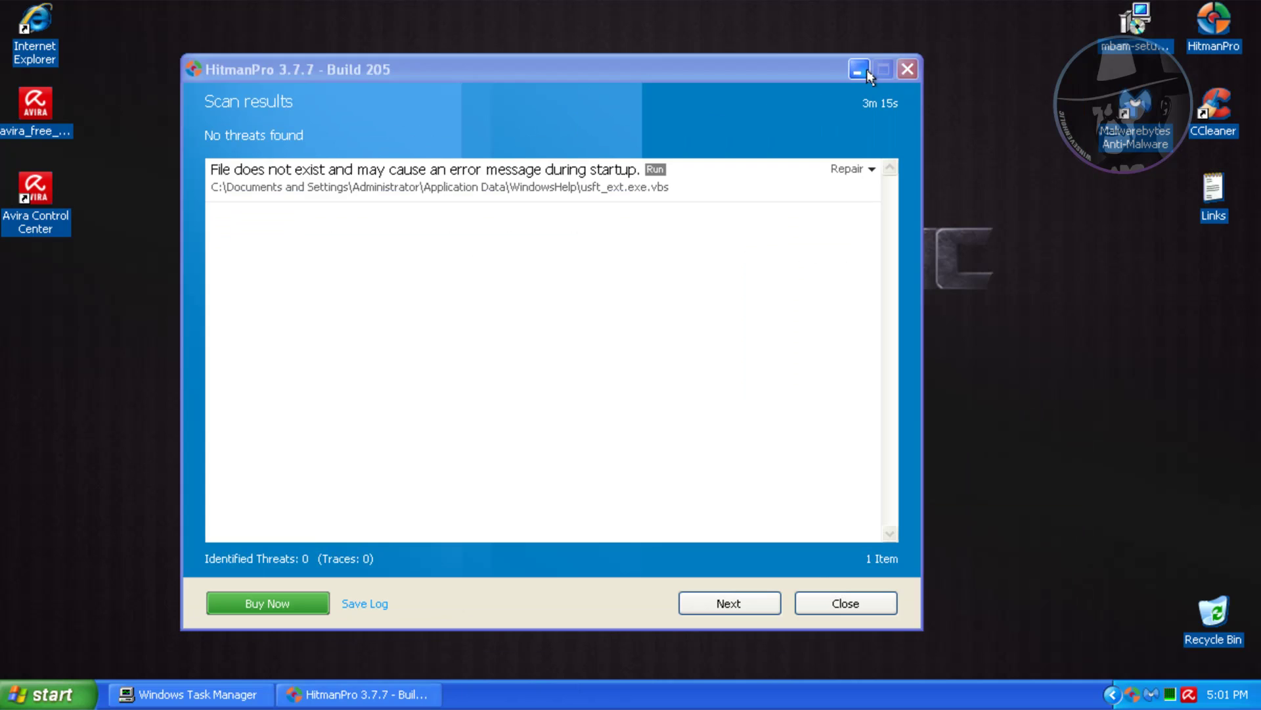
click(907, 70)
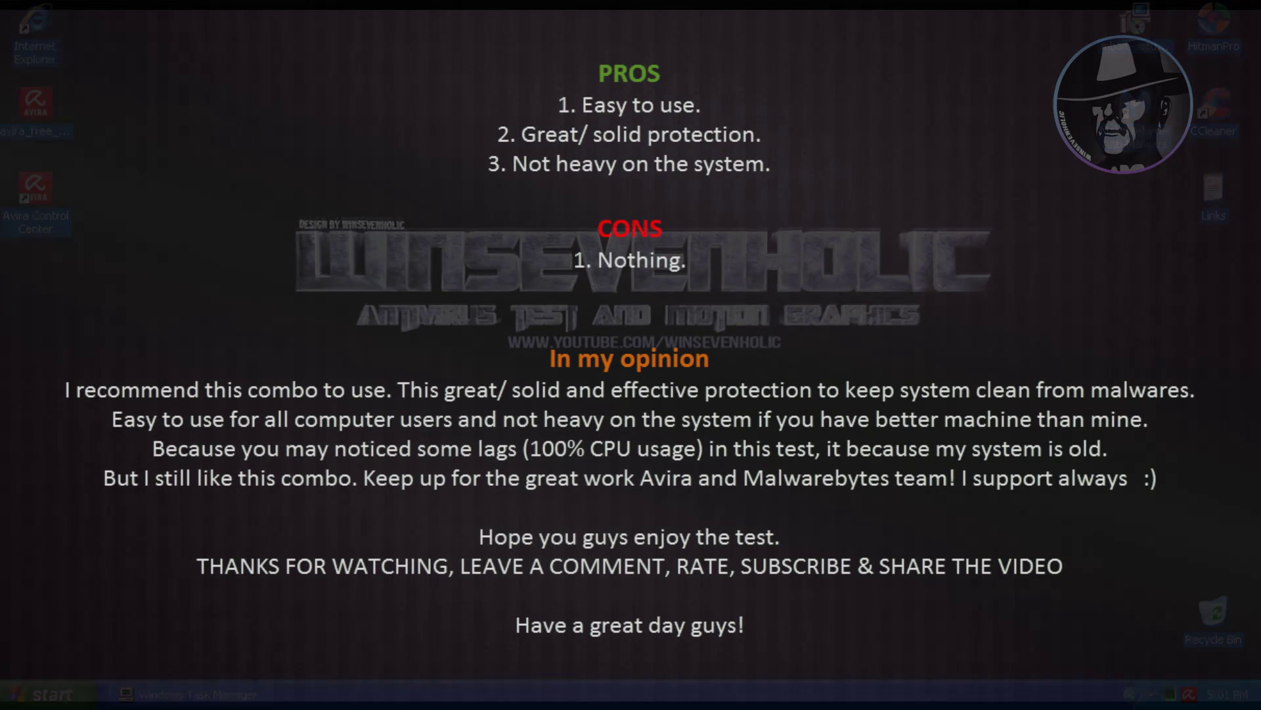